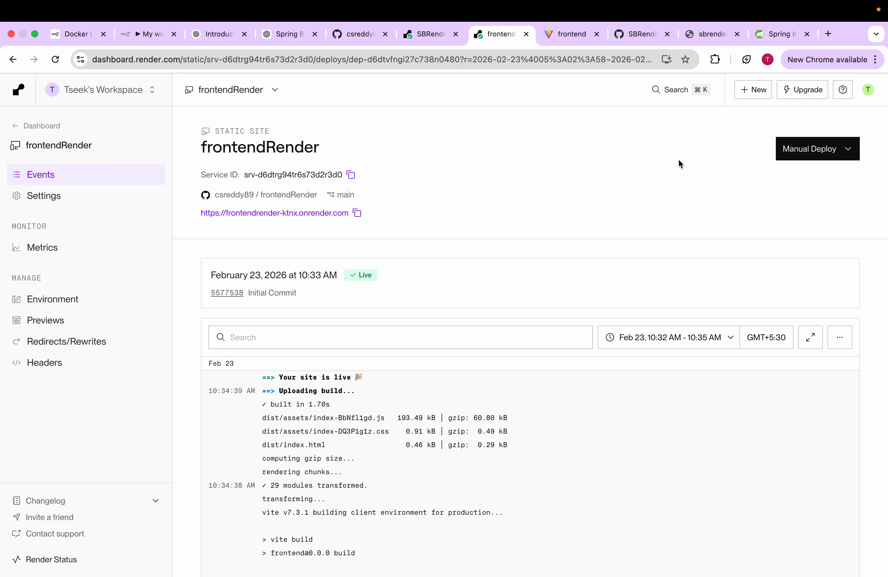
Step: Review the SBRender-1 backend service on Render and the deployed frontend page's heading, backend message and address
left_click(432, 38)
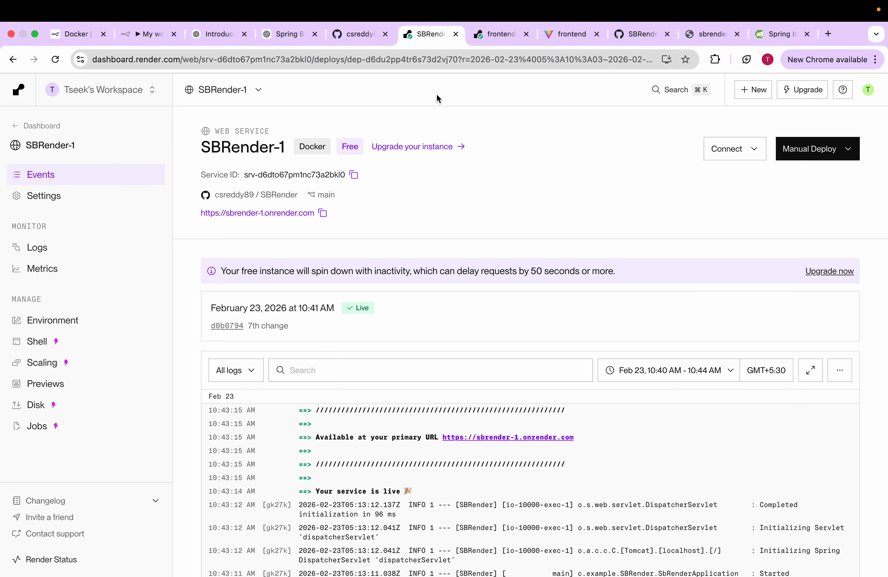
left_click(570, 34)
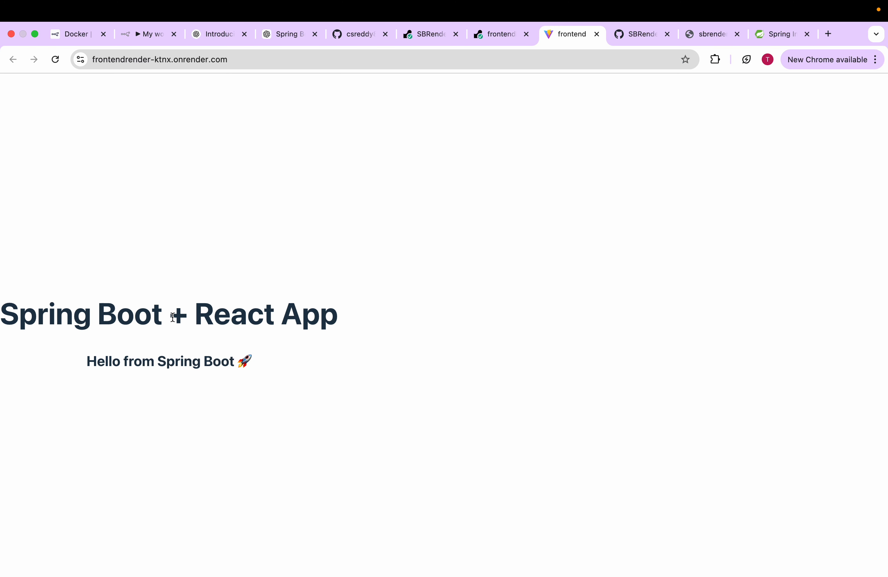
left_click_drag(361, 314, 1, 321)
left_click(230, 361)
left_click_drag(283, 363, 104, 360)
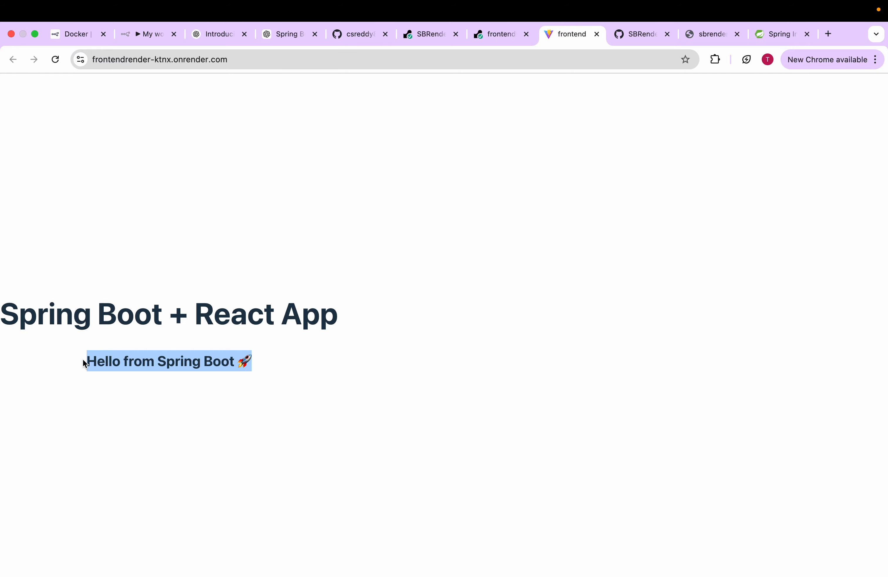
left_click(170, 210)
left_click(259, 65)
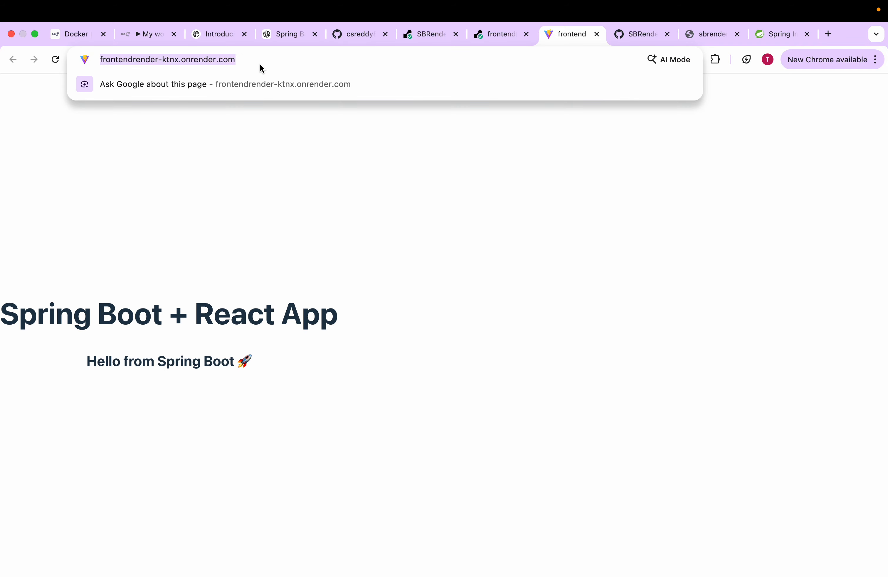
left_click(277, 160)
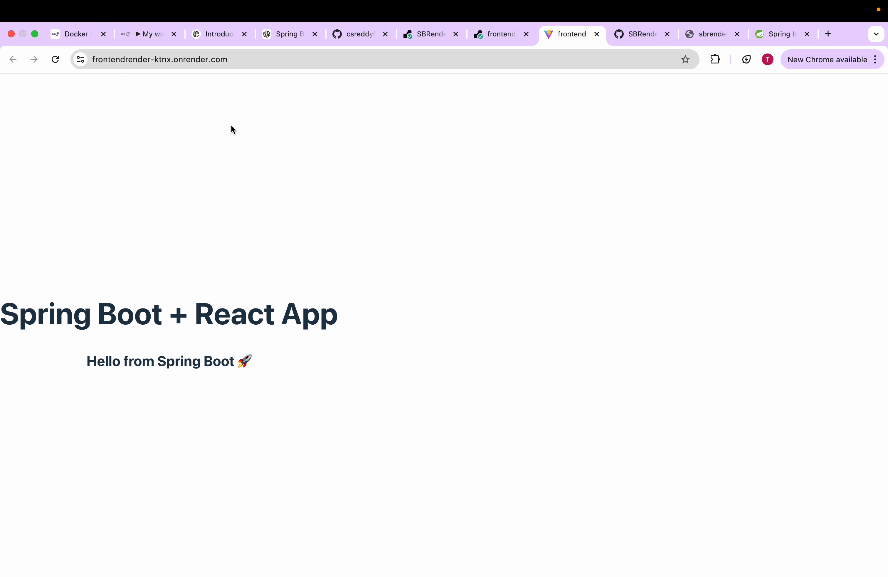
left_click_drag(261, 366, 1, 298)
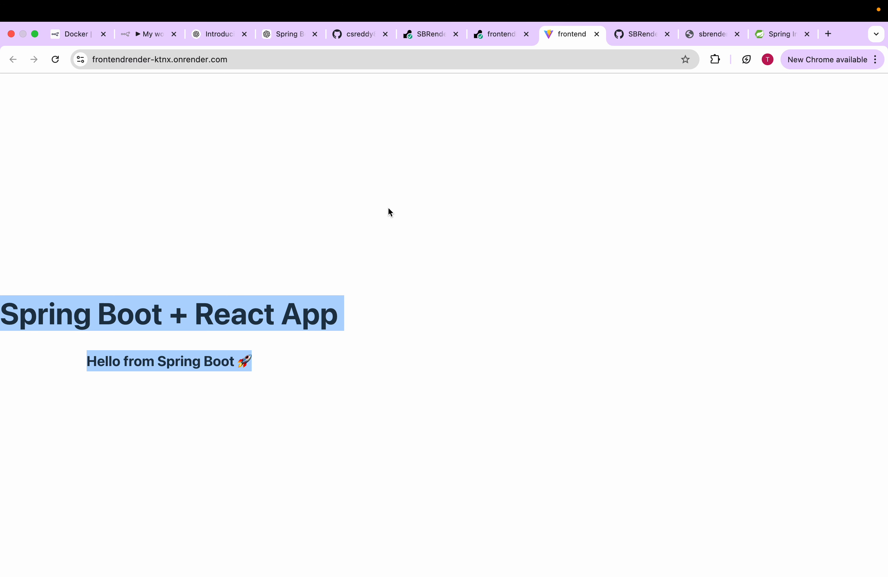
Step: Generate a Spring Initializr project with Java 21 and the artifact named SBRender1
left_click(777, 35)
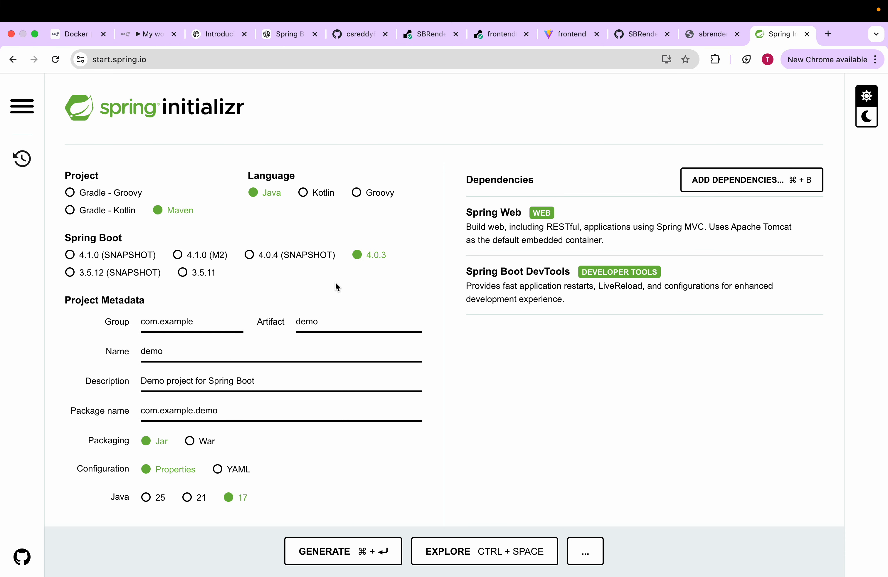
left_click(187, 498)
double_click(341, 325)
key("BackSpace")
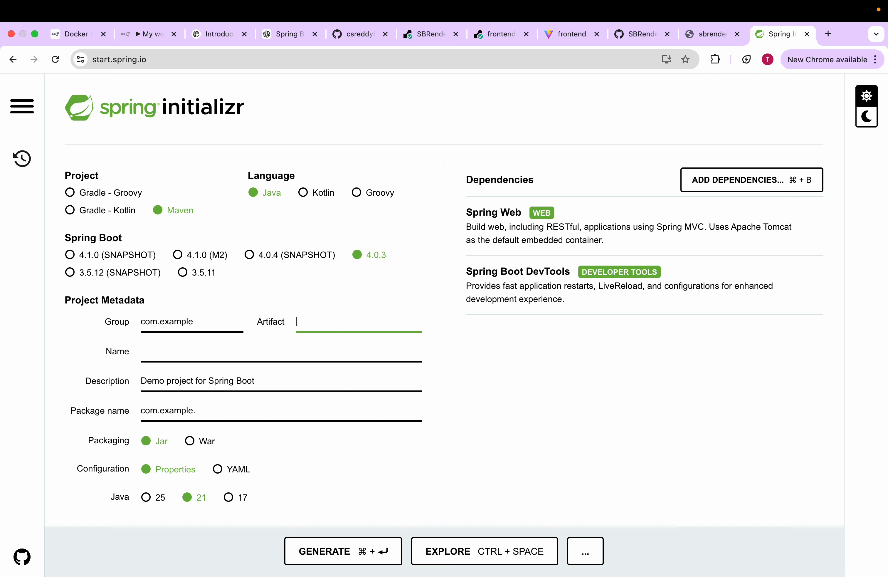
type("SBRender1")
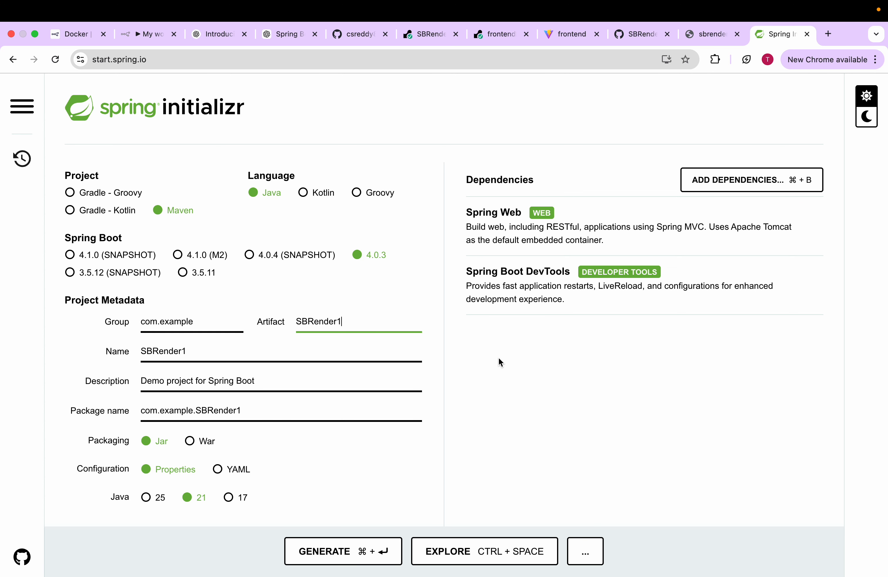
left_click(337, 552)
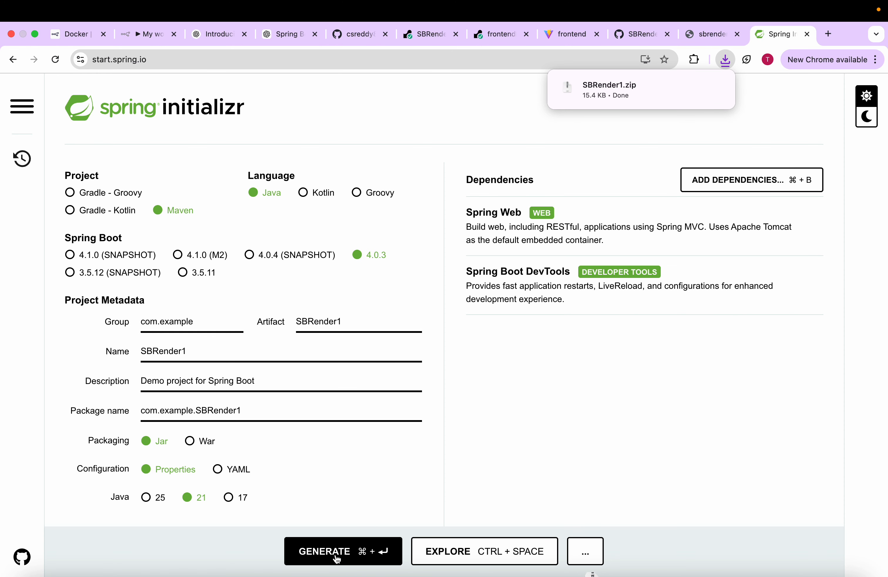
Step: Extract SBRender1.zip inside the Y24_SB_React_Render1 folder in Finder
mouse_move(640, 100)
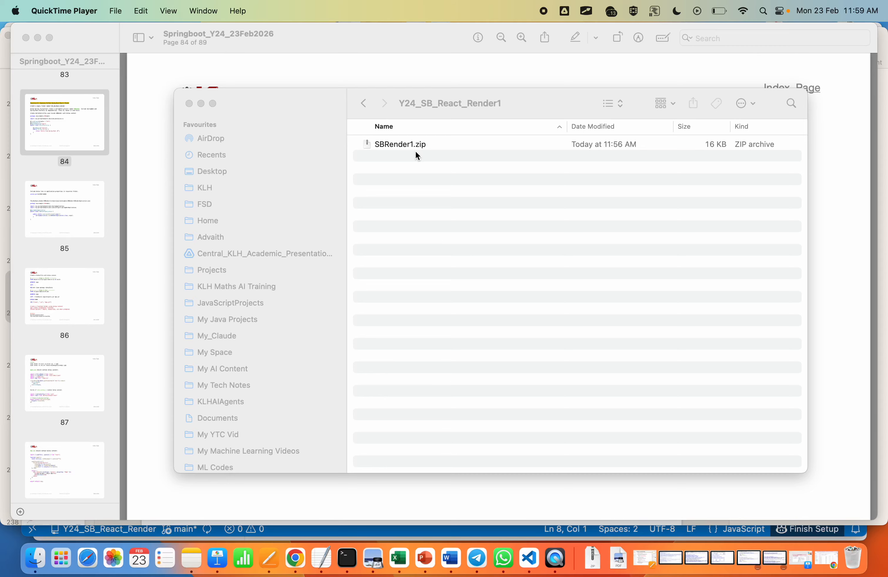
left_click(459, 108)
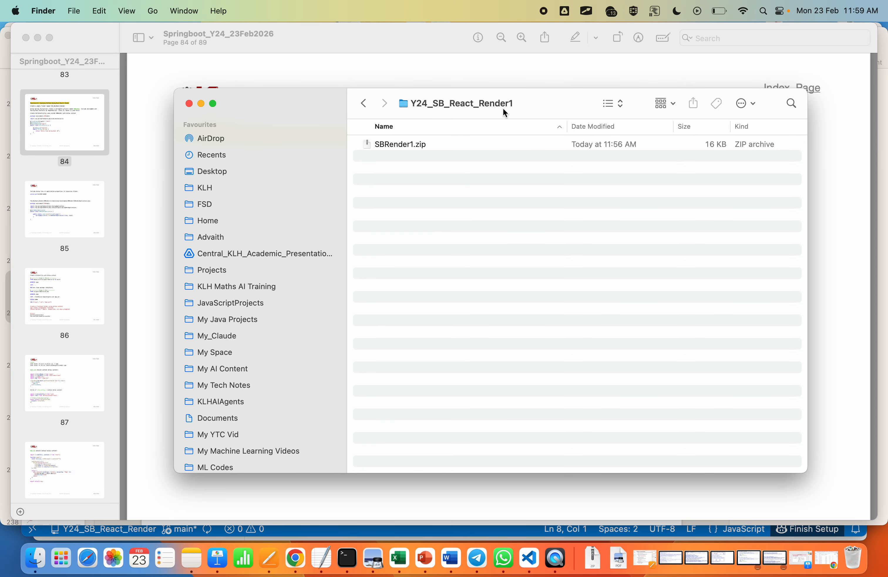
double_click(396, 146)
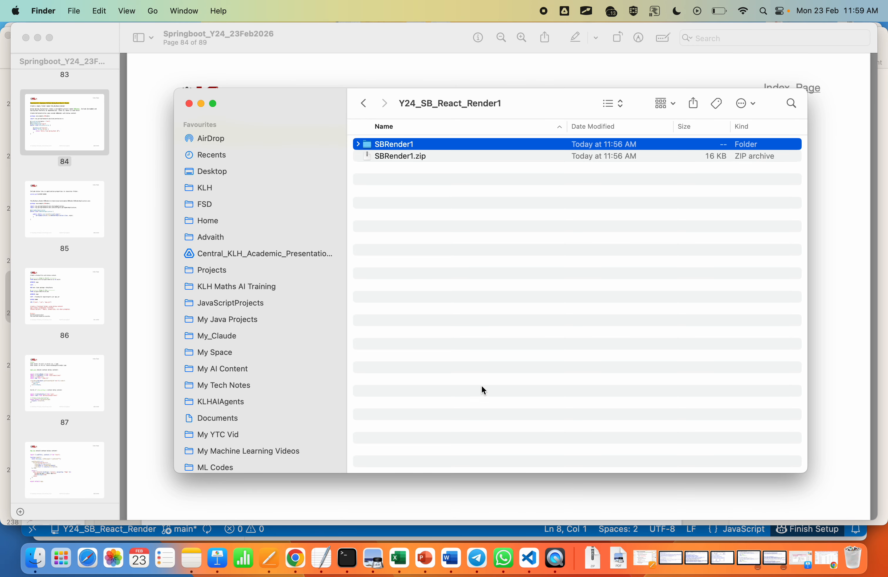
Step: Switch to Visual Studio Code, open the Y24_SB_React_Render1 folder from My Java Projects in a new window, and close the old project window
left_click(528, 558)
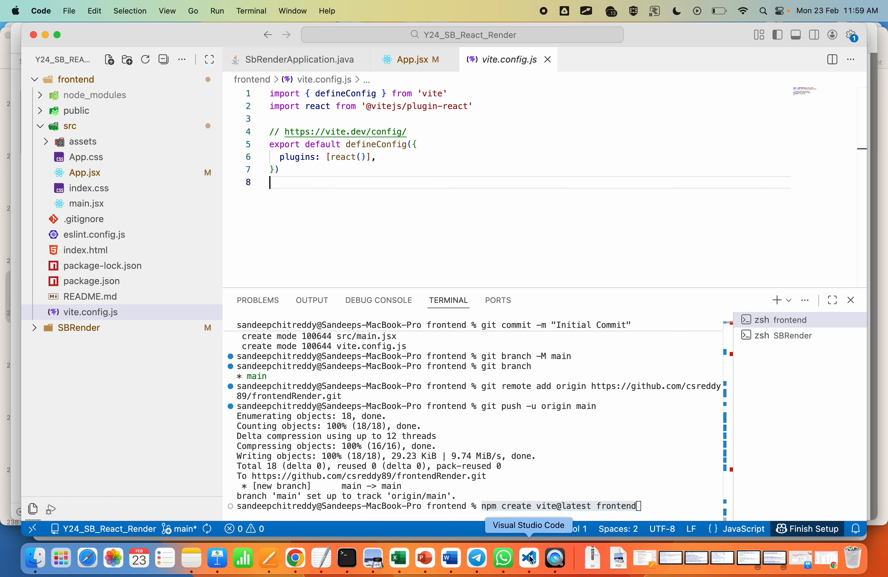
key("super+shift+n")
left_click(371, 224)
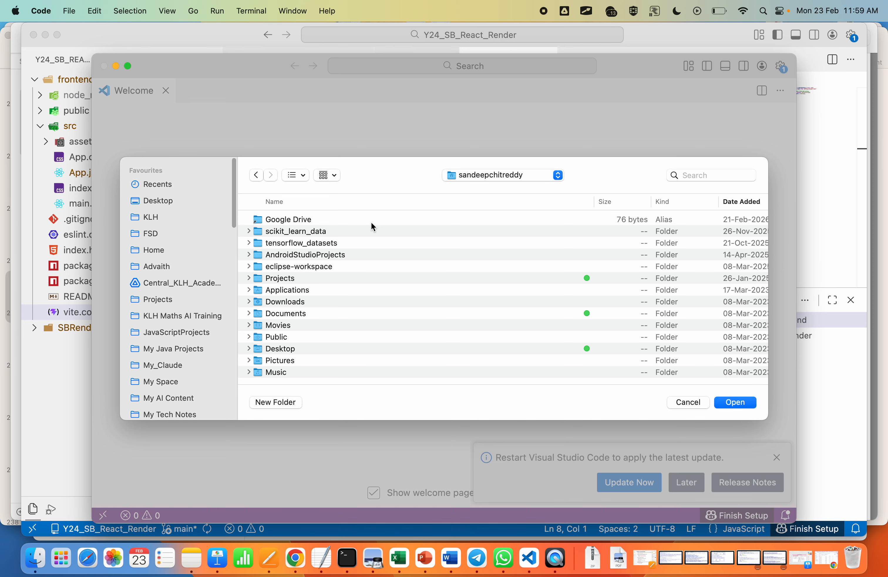
left_click(178, 351)
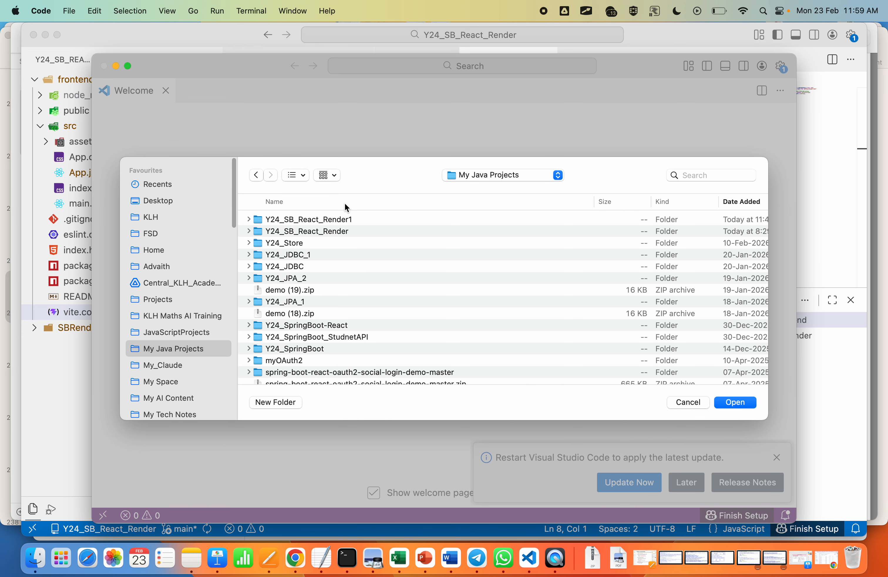
double_click(340, 218)
left_click(751, 401)
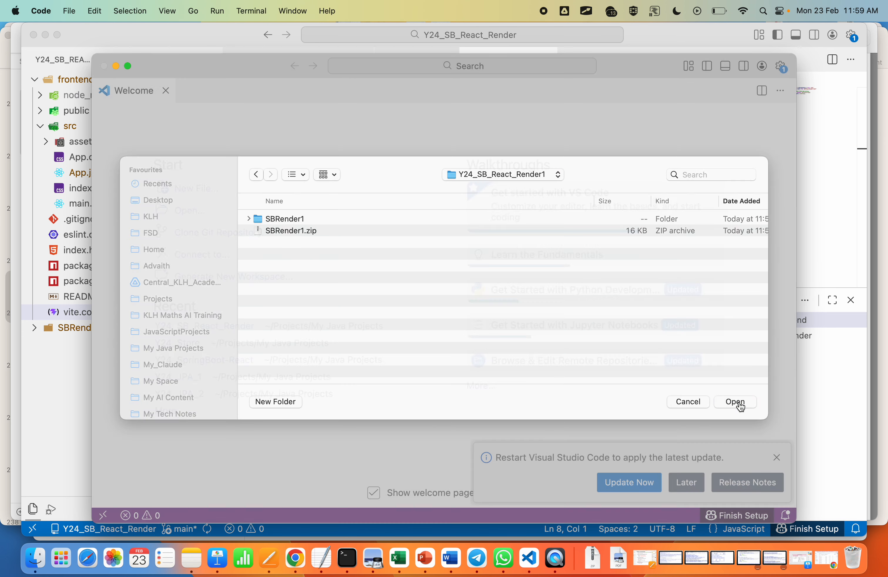
left_click(34, 35)
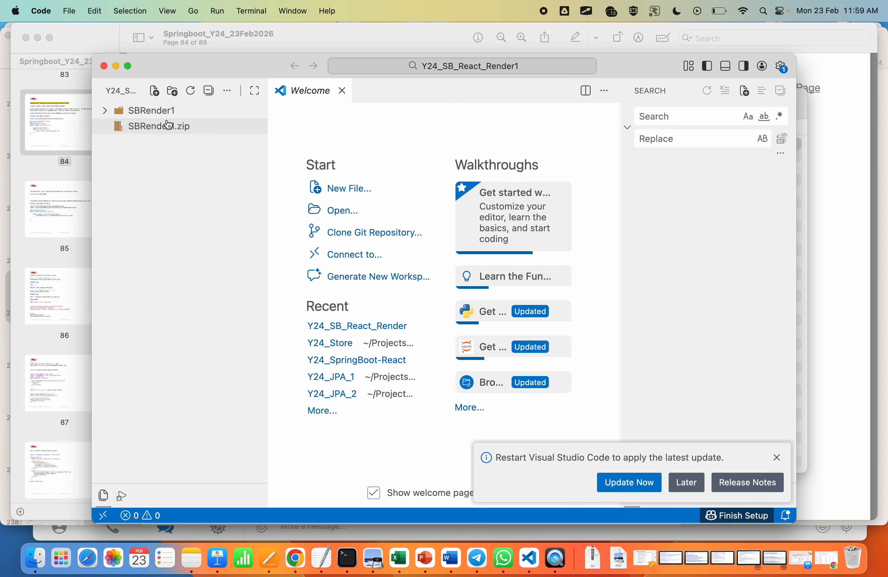
Step: Delete SBRender1.zip from the project folder by moving it to the Trash
right_click(185, 126)
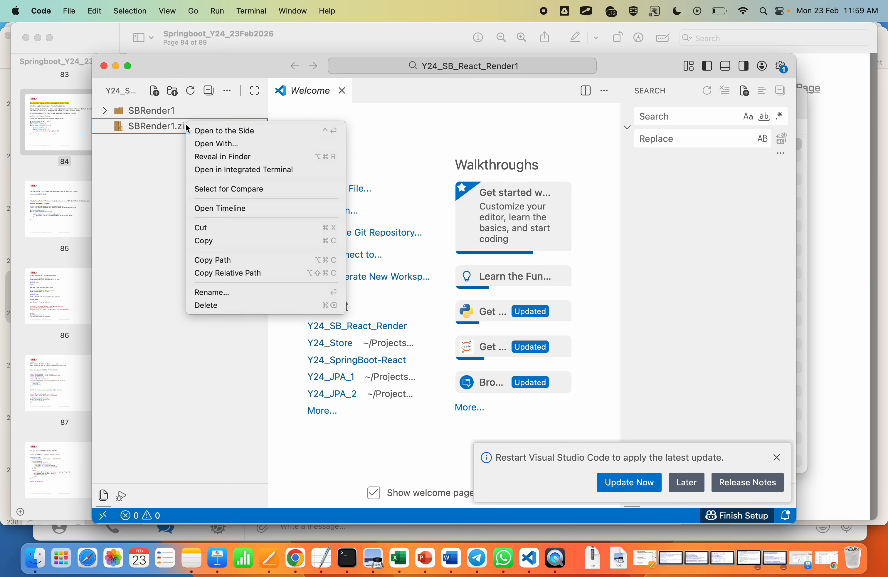
left_click(222, 305)
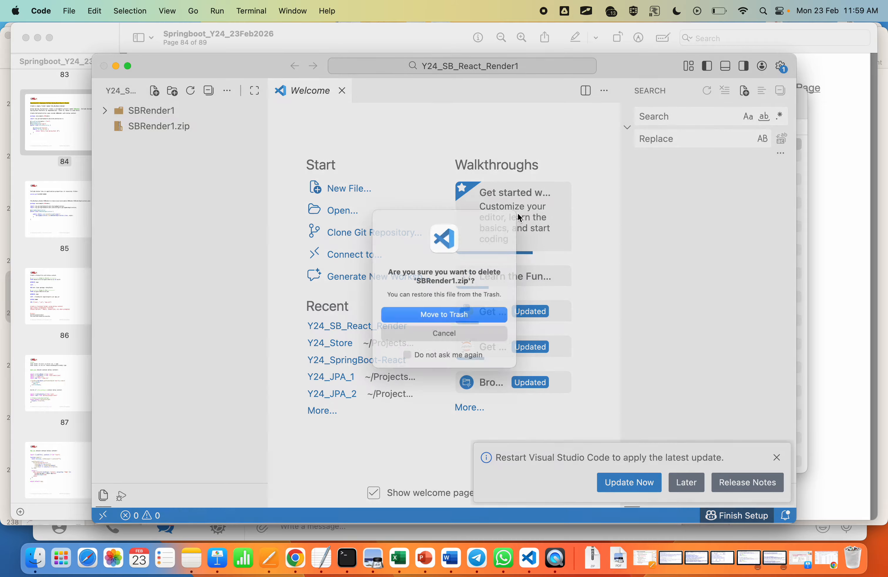
left_click(453, 316)
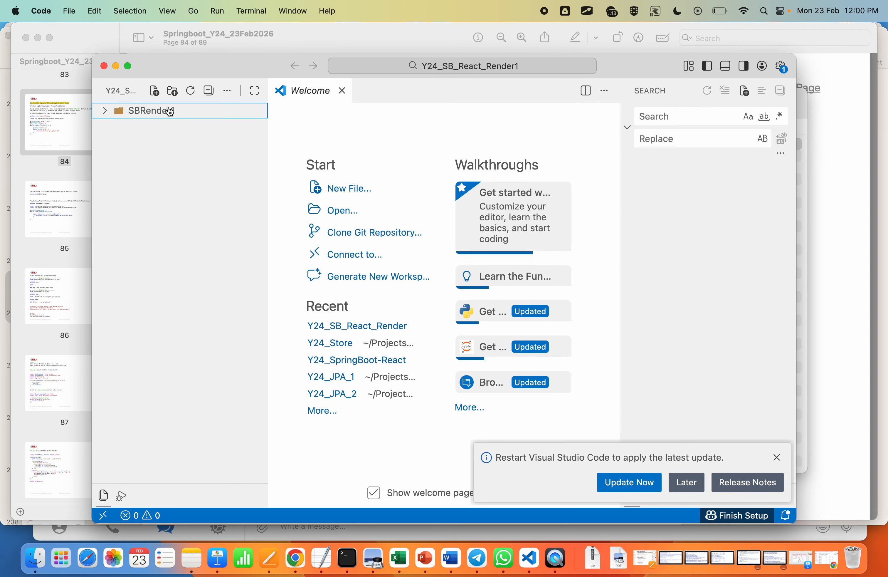
Step: Examine the SBRender1 project structure, including its src/main Java package and resources folders, and collapse the project again
left_click(106, 113)
left_click(111, 142)
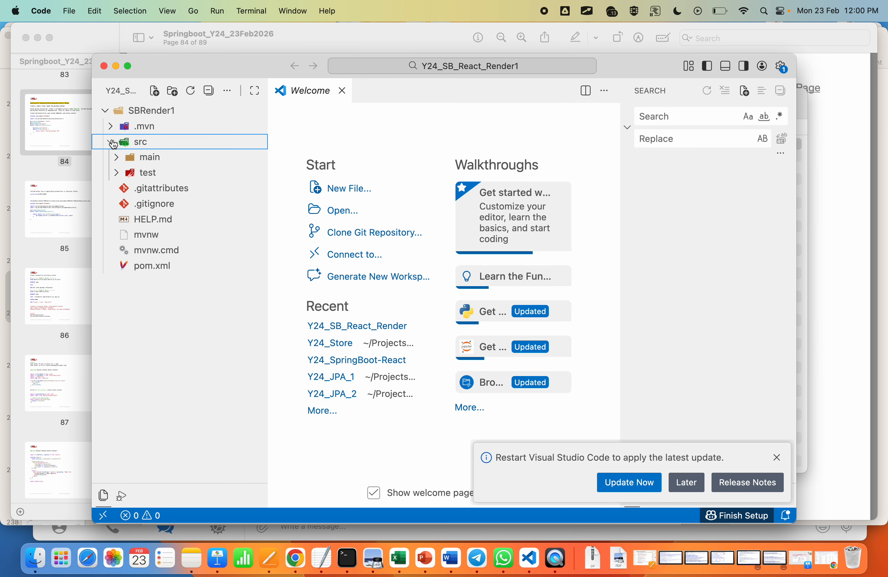
left_click(120, 161)
left_click(123, 173)
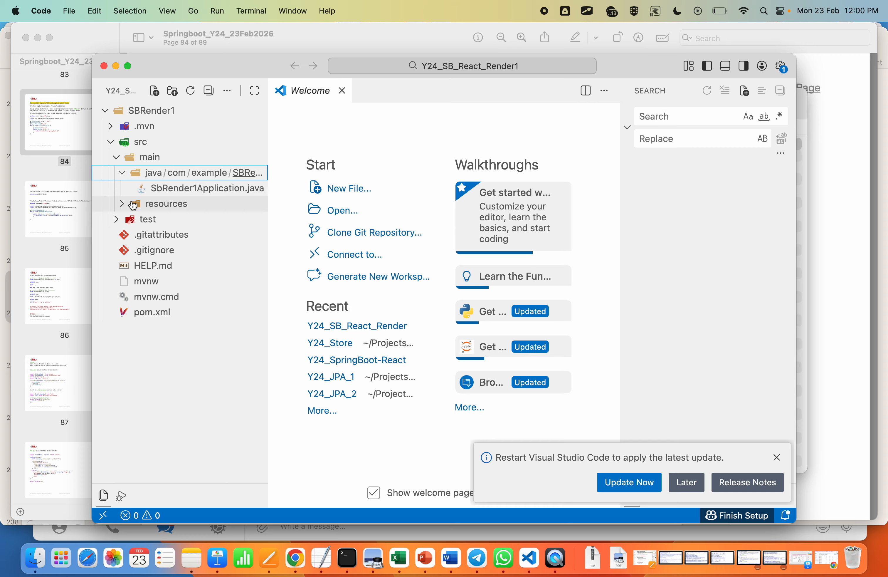
left_click(123, 206)
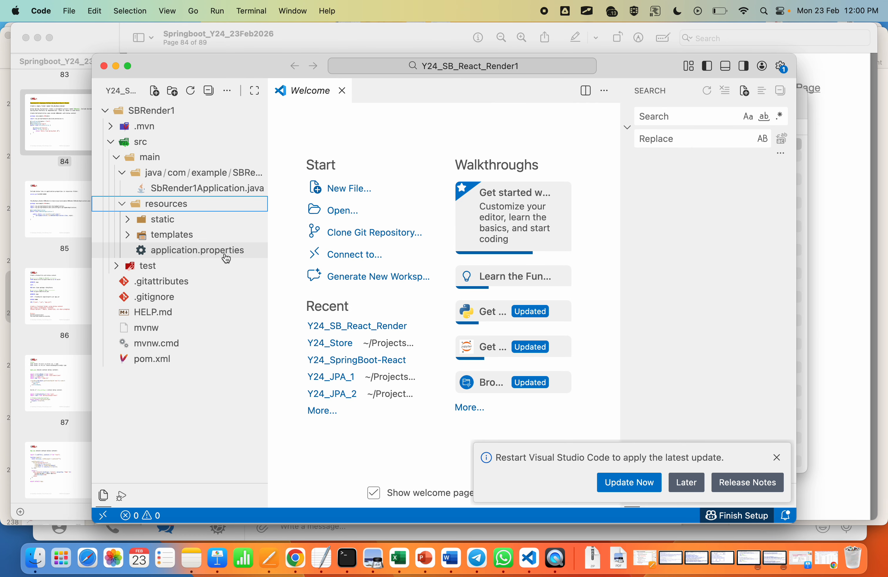
left_click(108, 111)
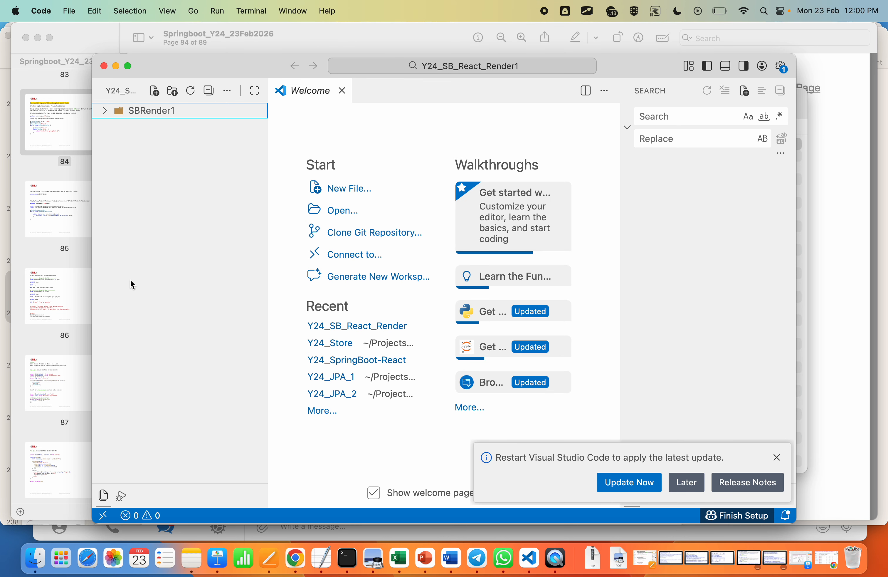
Step: Dismiss the update notification, then widen and reposition the editor window
left_click(777, 457)
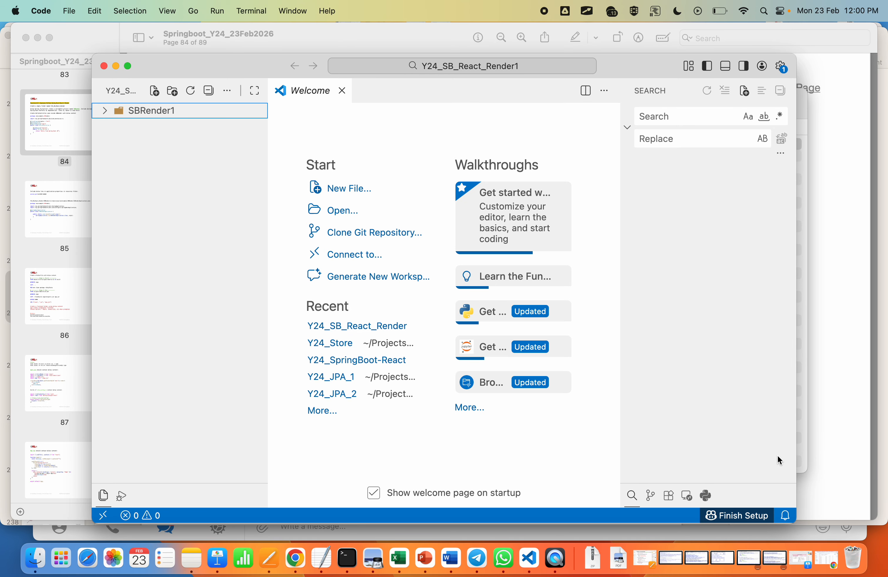
left_click_drag(796, 339, 882, 333)
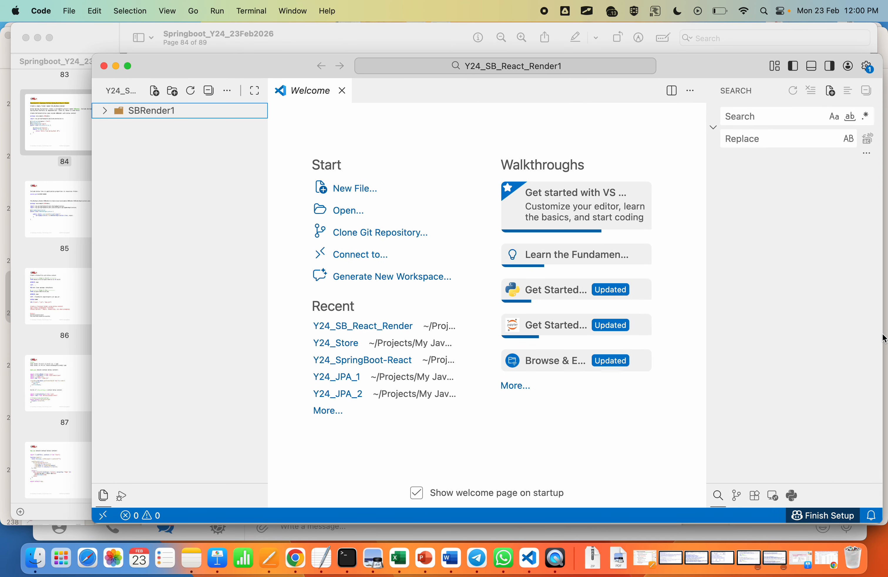
left_click_drag(238, 57, 177, 77)
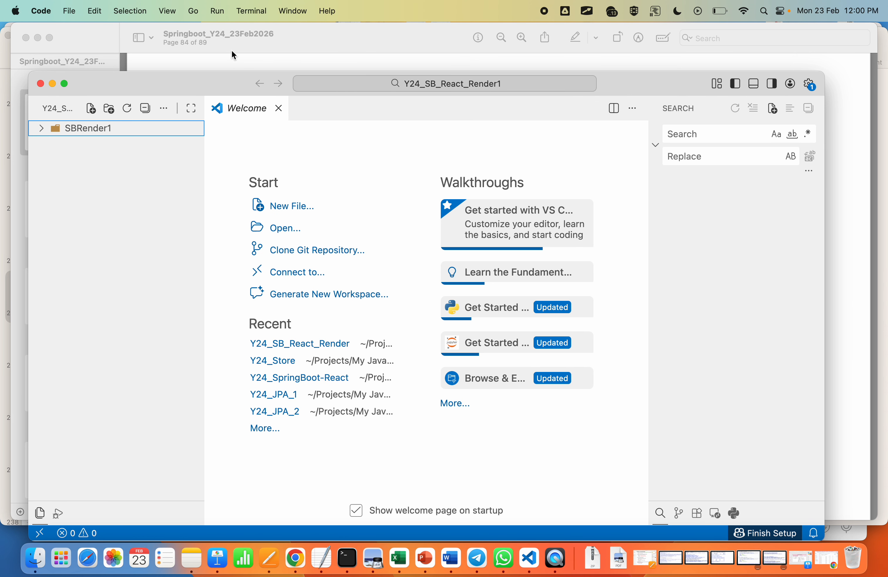
Step: Switch to the PDF notes in Preview, copy the full HelloController code of Experiment 53, and return to Visual Studio Code
left_click(332, 36)
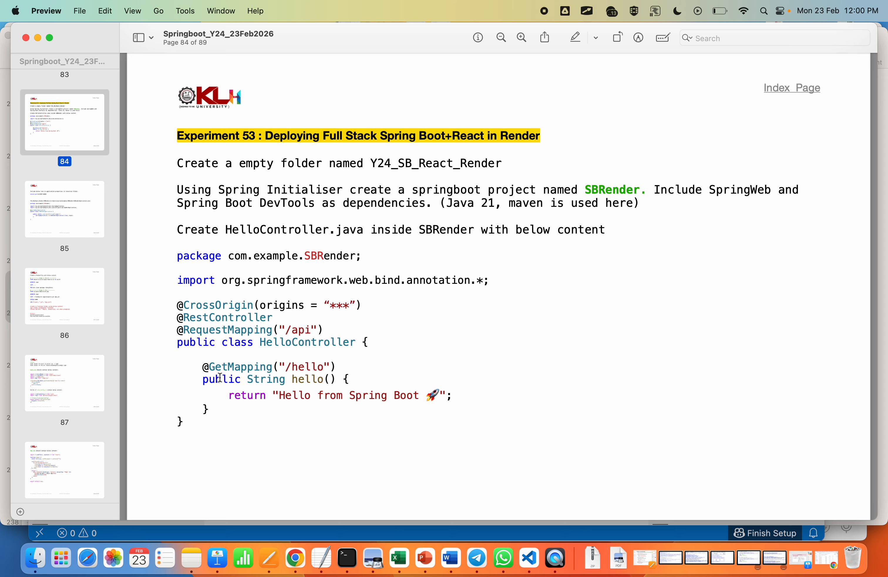
left_click_drag(305, 259, 355, 255)
left_click(327, 258)
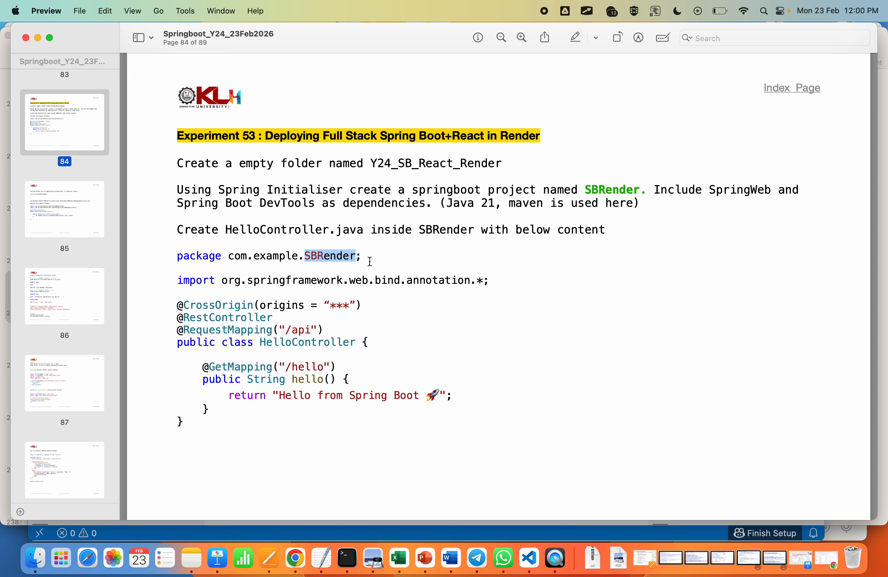
left_click(300, 397)
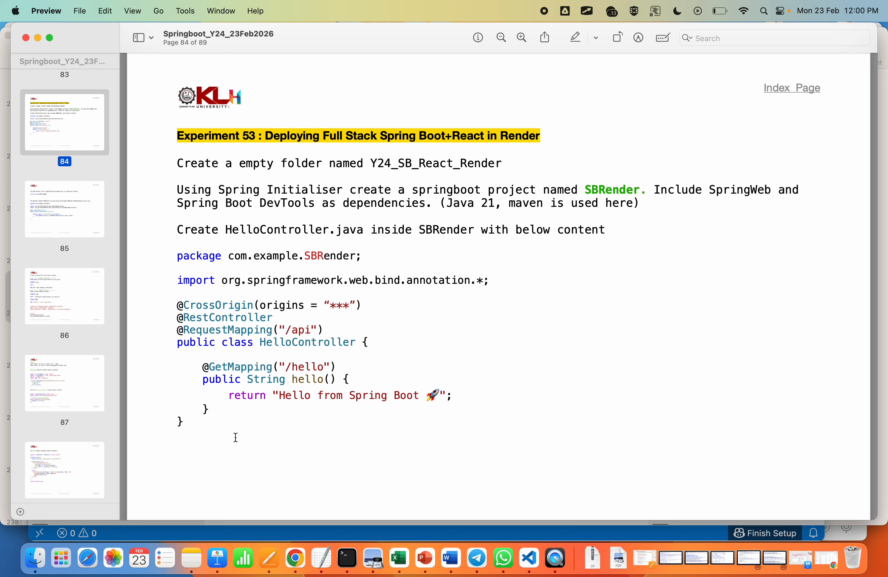
left_click_drag(177, 255, 202, 424)
key("super+Tab")
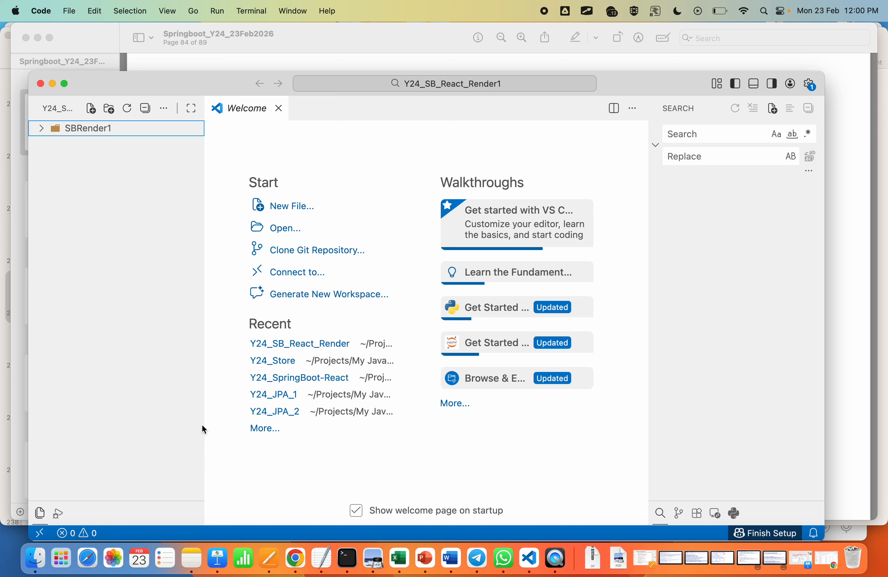
Step: Create a new file named HelloController.java in the com/example/SBRender1 package under src/main/java of the SBRender1 project
left_click(41, 128)
left_click(51, 144)
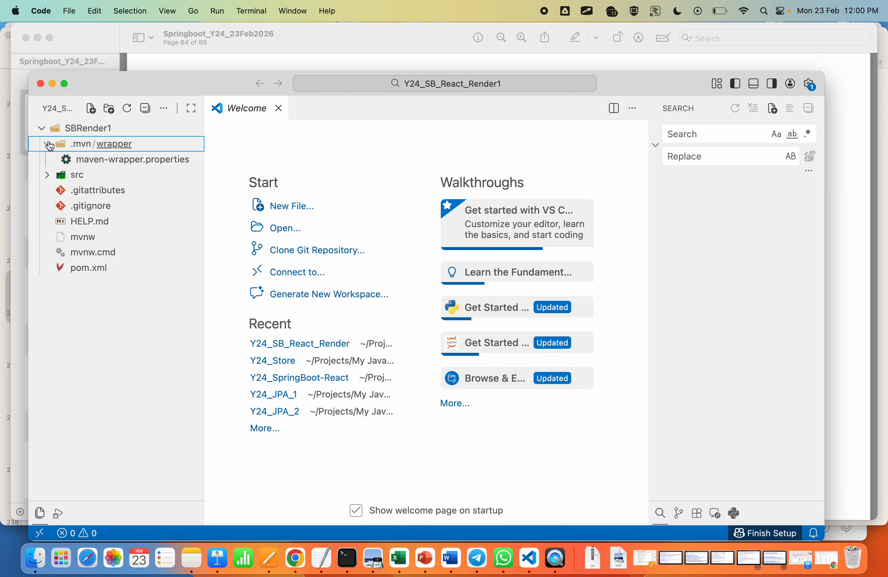
left_click(51, 144)
left_click(47, 160)
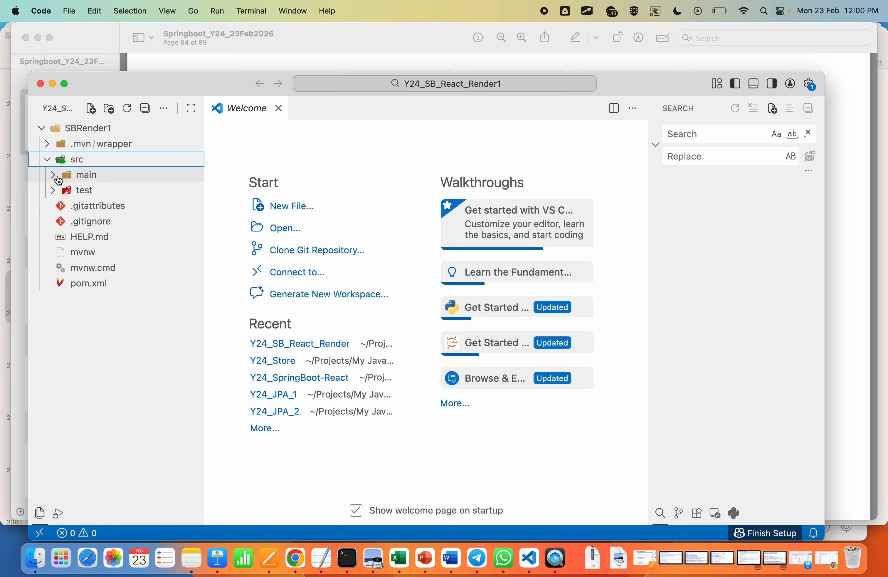
left_click(56, 176)
left_click(61, 192)
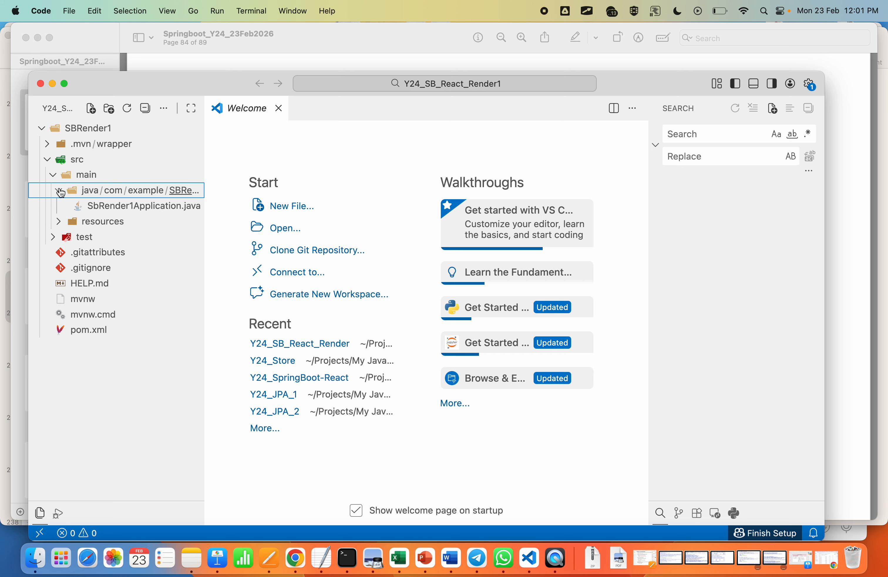
right_click(186, 191)
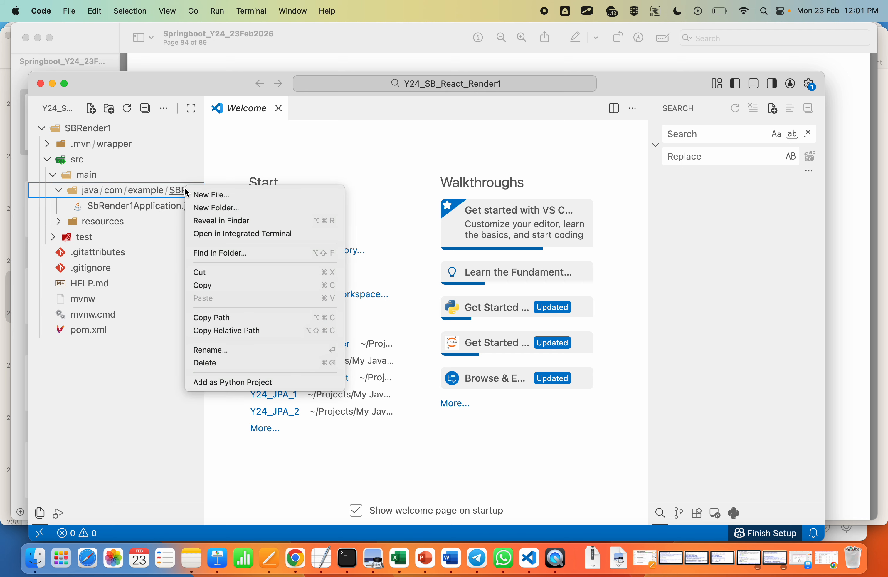
left_click(209, 196)
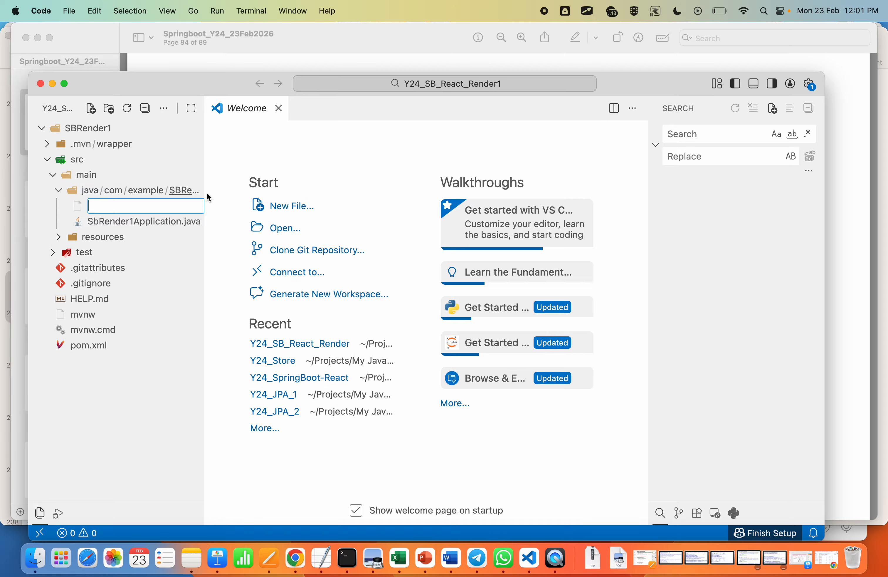
type("HelloController.java")
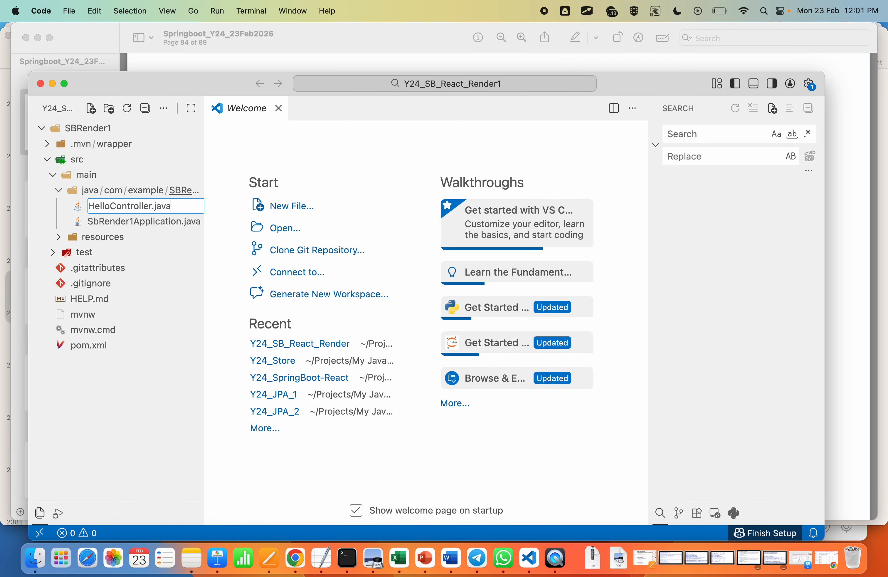
key("Return")
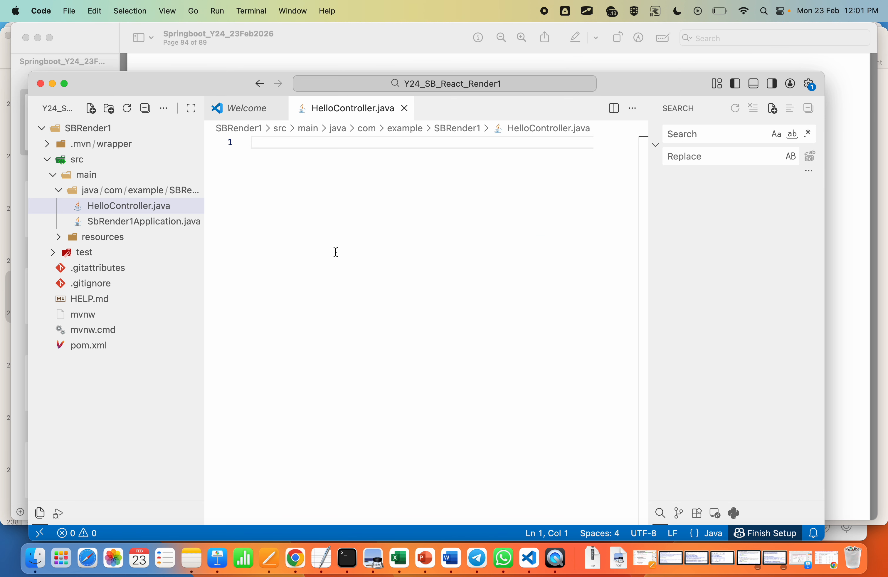
Step: Paste the copied controller code into HelloController.java, correct the package declaration to com.example.SBRender1, and save the file
type("package com.example.SBRender; import org.springframework.web.bind.annotation.*; @CrossOrigin(origins = \"***\") @RestController @RequestMapping(\"/api\") public class HelloController {     @GetMapping(\"/hello\")     public String hello() { return \"Hello from Spring Boot 🚀 \"; } }")
left_click(392, 143)
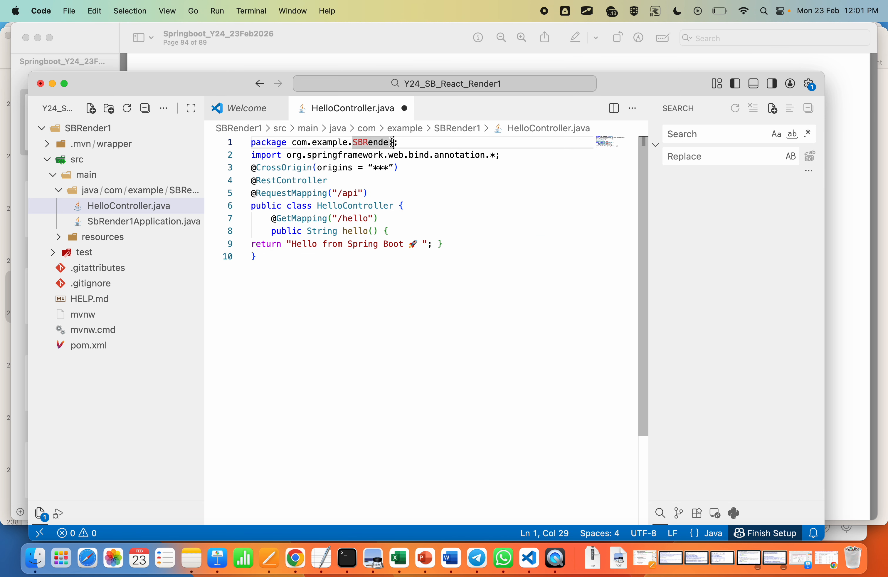
type("1")
left_click(411, 341)
key("super+s")
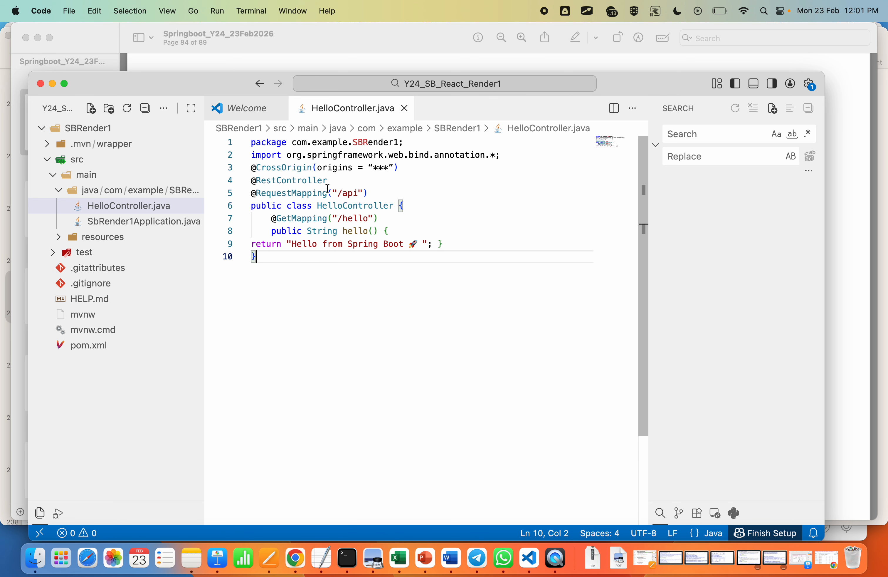
Step: Widen the file explorer to fit the package names, enlarge the interface zoom two levels, and hide the secondary side bar with the search view
left_click_drag(205, 181, 288, 183)
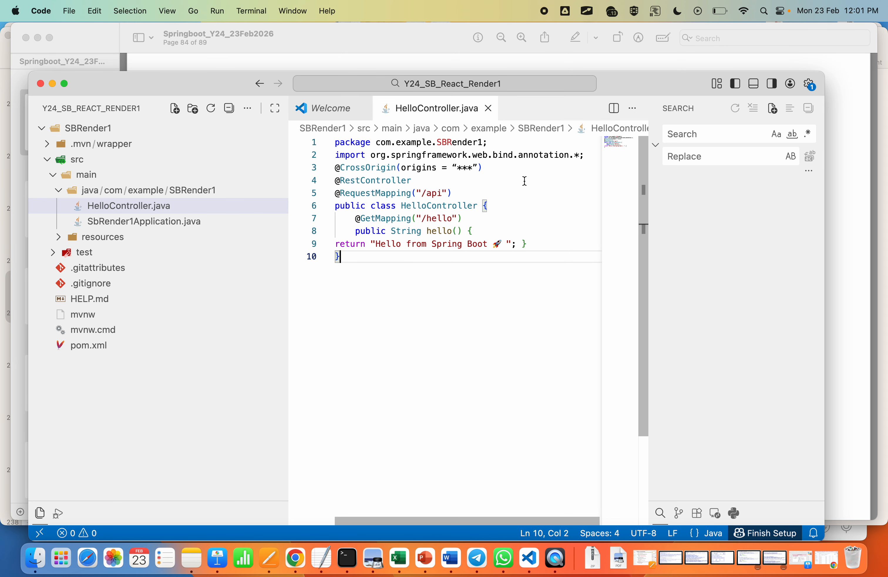
left_click_drag(289, 216, 233, 216)
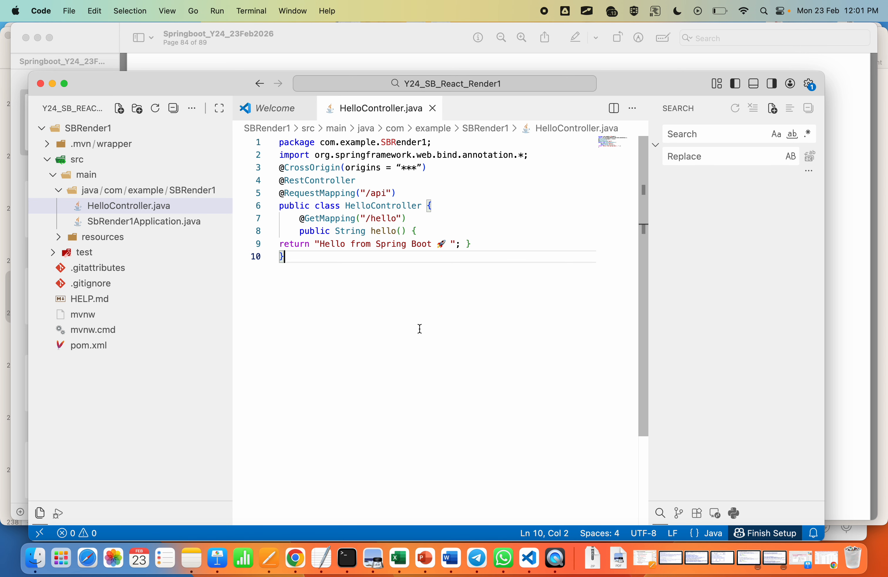
key("super+equal")
key("super+equal")
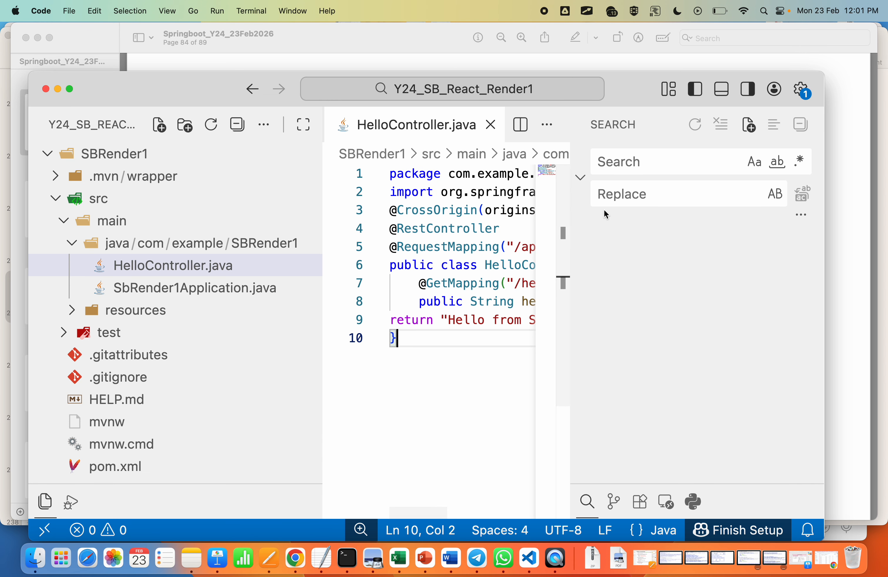
left_click(217, 10)
mouse_move(174, 8)
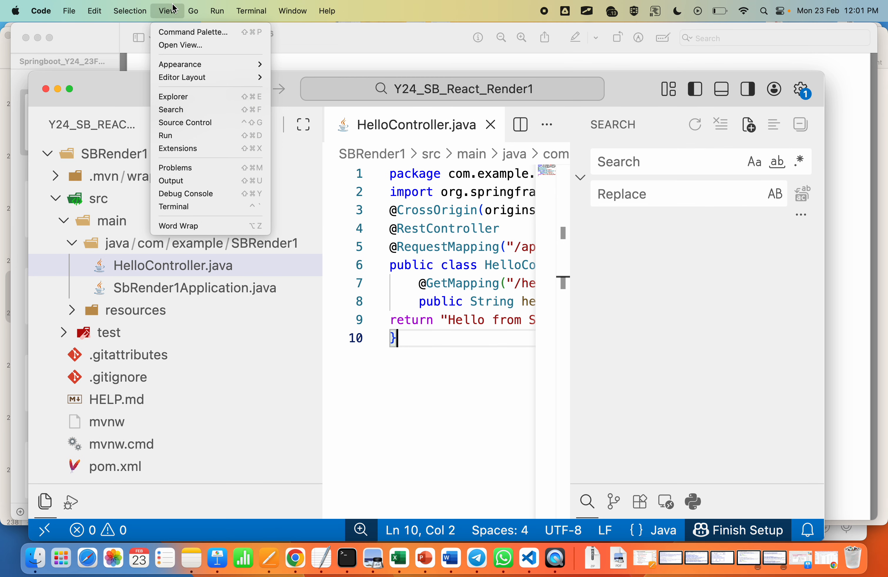
mouse_move(210, 64)
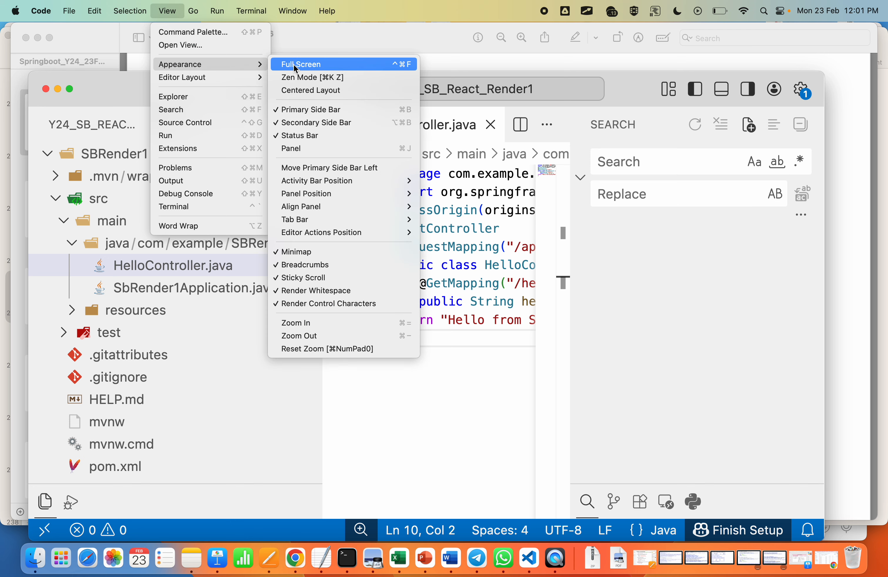
left_click(314, 123)
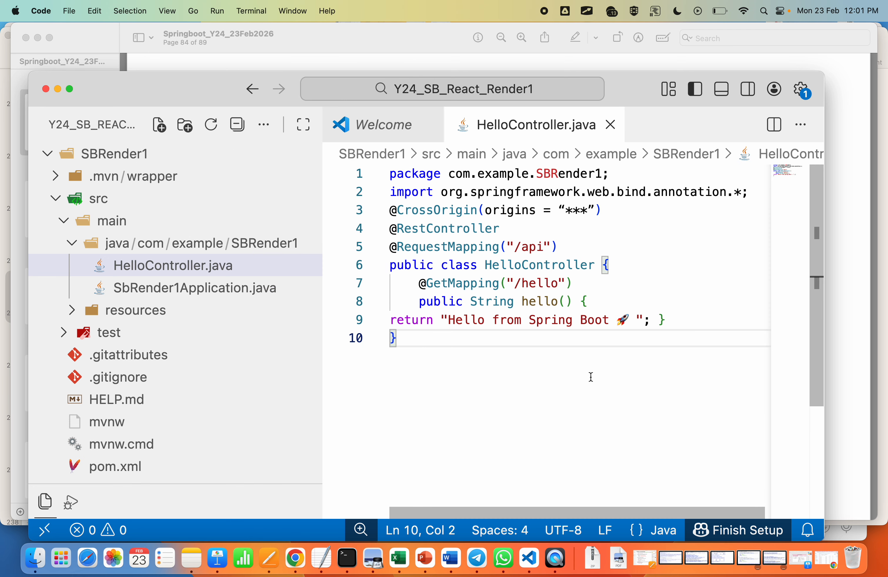
left_click_drag(591, 210, 568, 210)
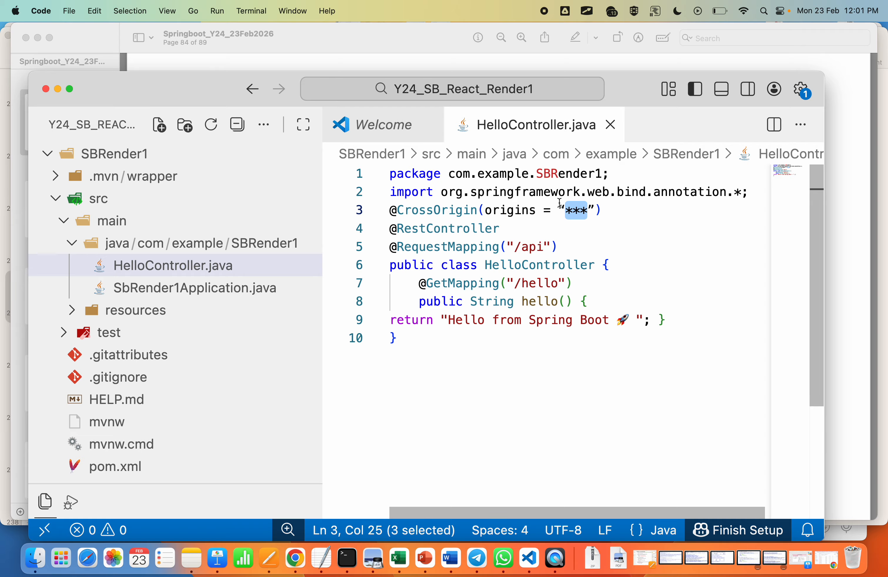
left_click(573, 282)
left_click(587, 210)
key("BackSpace")
key("BackSpace")
key("BackSpace")
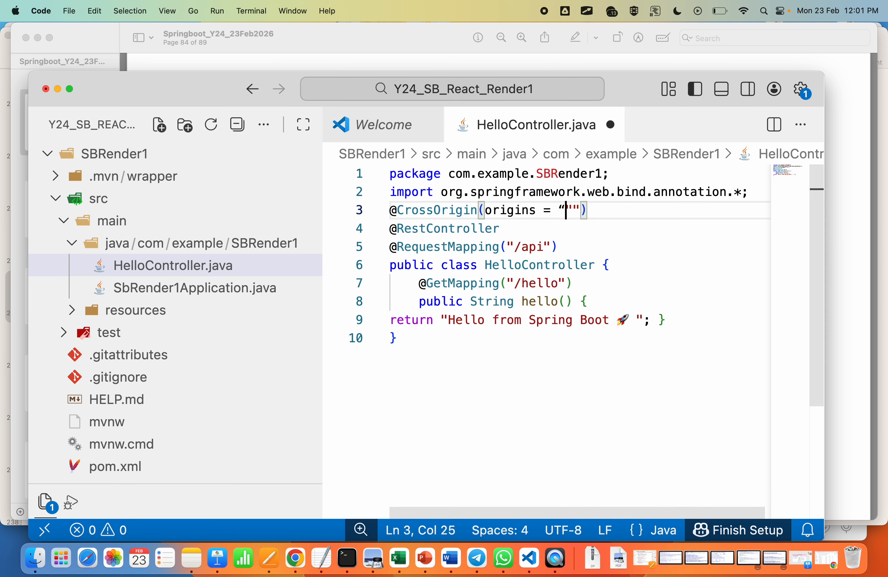
type("***")
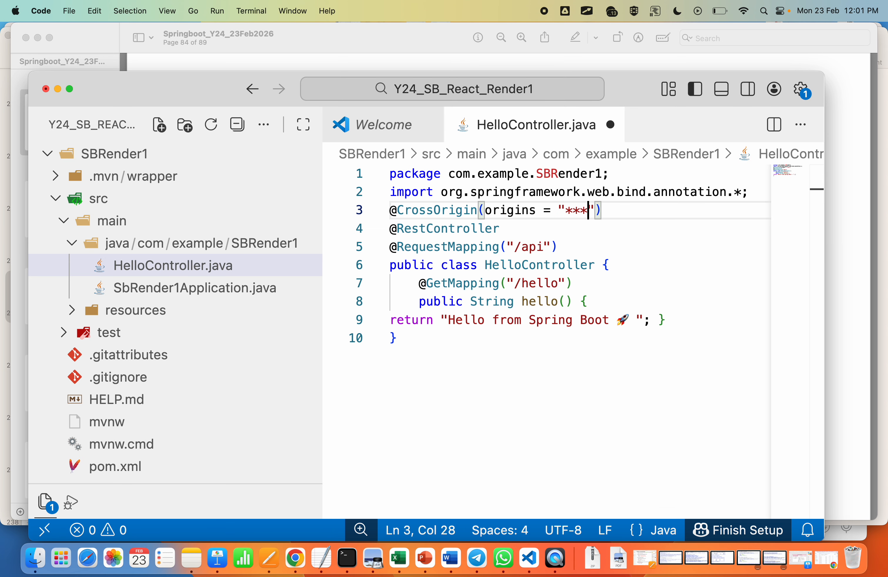
left_click(587, 398)
key("super+s")
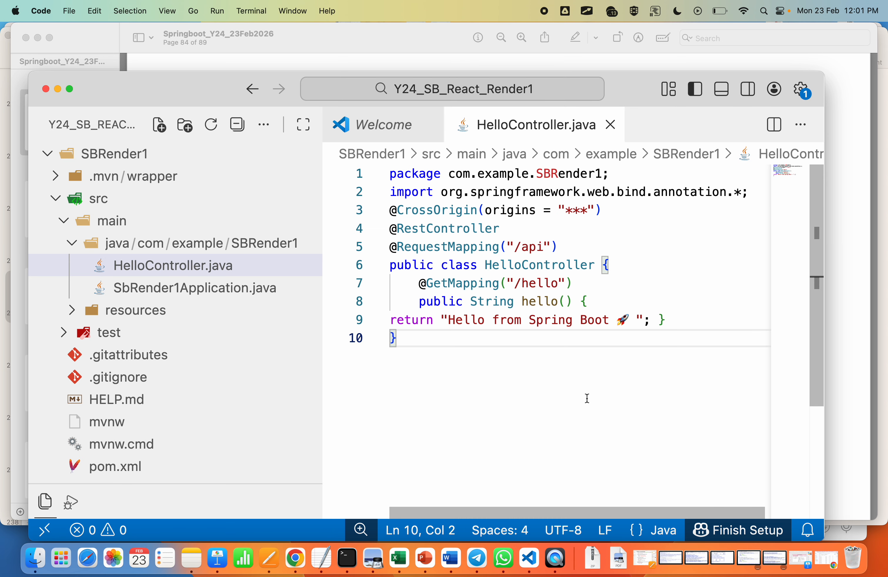
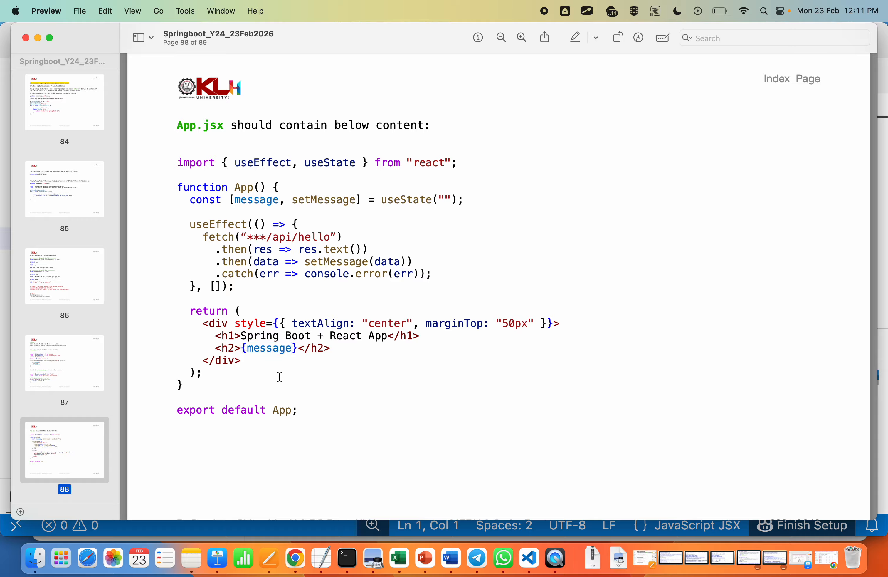
Step: Copy the App.jsx code from the PDF into the frontend's empty App.jsx, with straight quotes around "***/api/hello", and save the file
left_click_drag(305, 415, 167, 156)
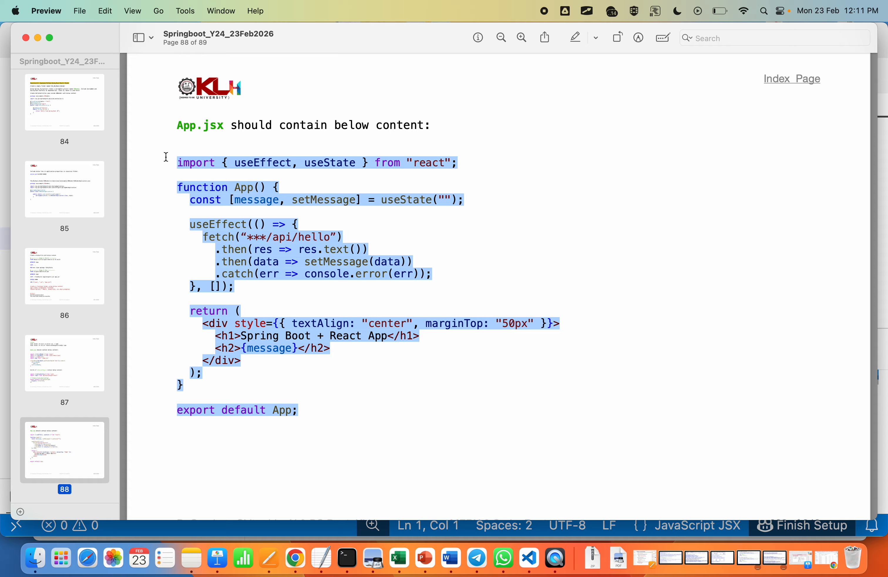
key("super+c")
key("super+Tab")
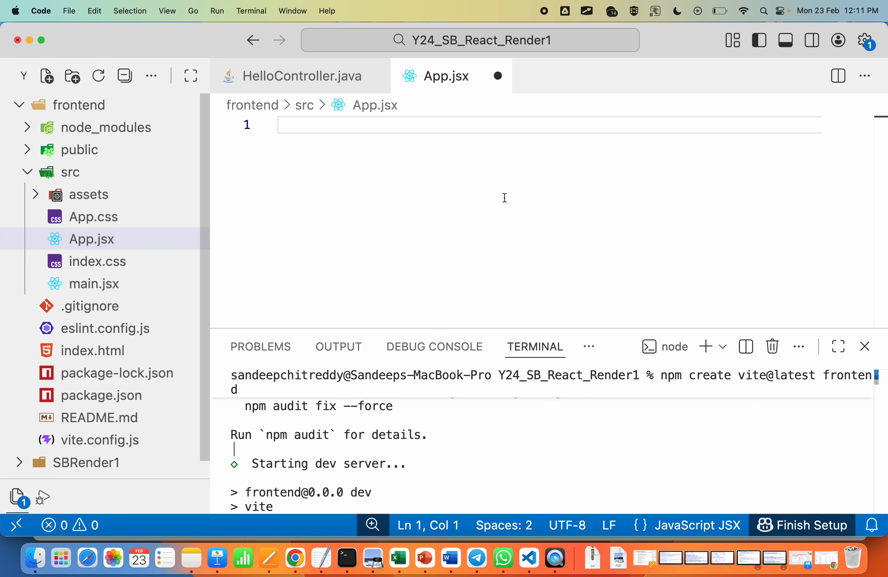
key("super+v")
scroll(504, 197, "up", 5)
left_click(379, 197)
left_click_drag(634, 329, 634, 430)
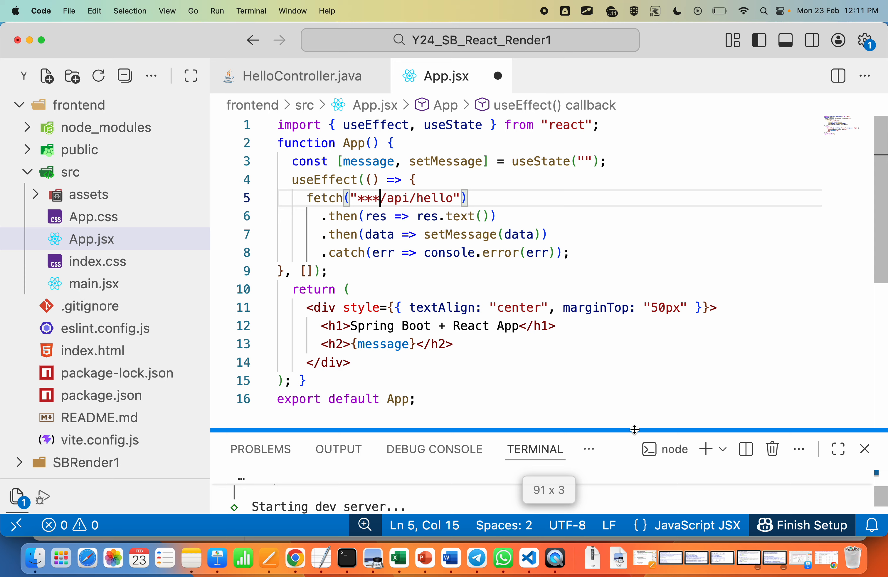
left_click(685, 269)
key("super+s")
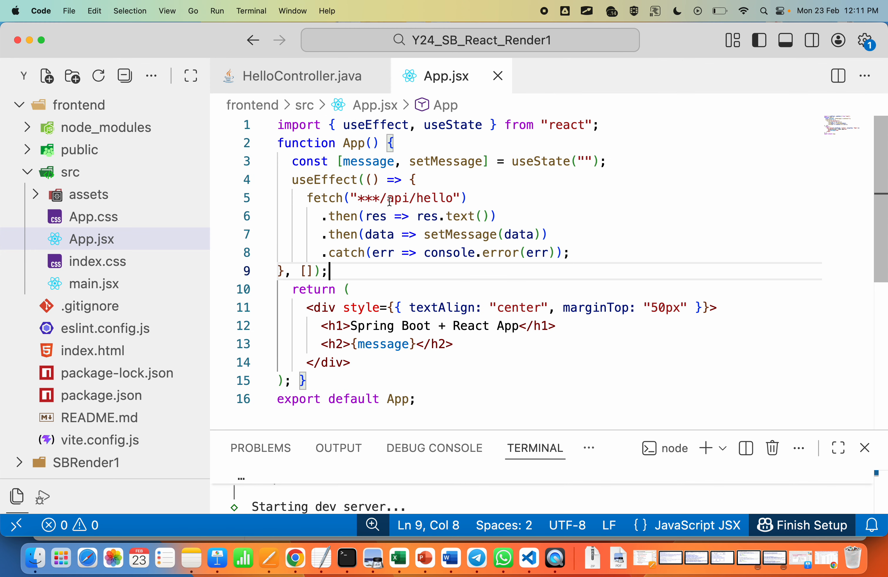
Step: Review the App.jsx code, then read the Render repository, build command and publish directory notes on page 89 of the PDF in Preview
scroll(480, 288, "down", 2)
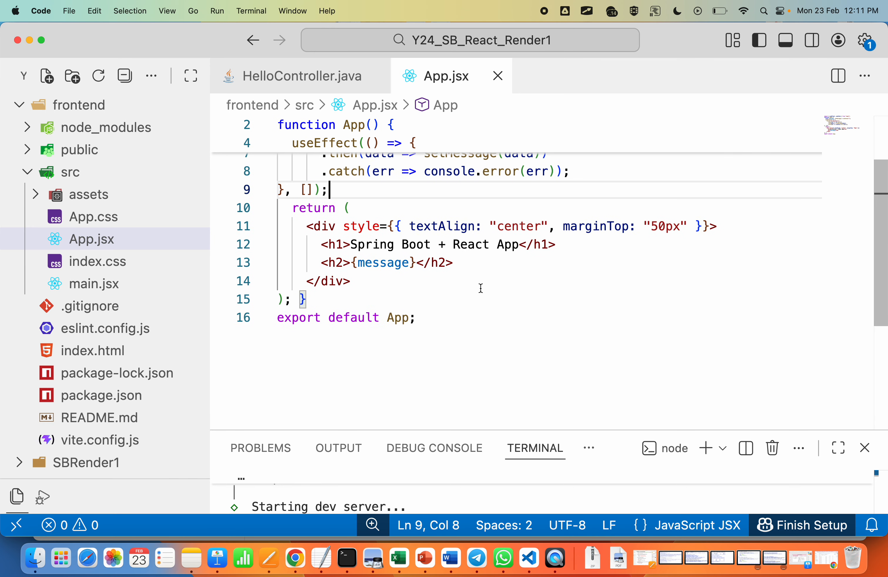
scroll(480, 288, "up", 2)
left_click_drag(440, 430, 441, 371)
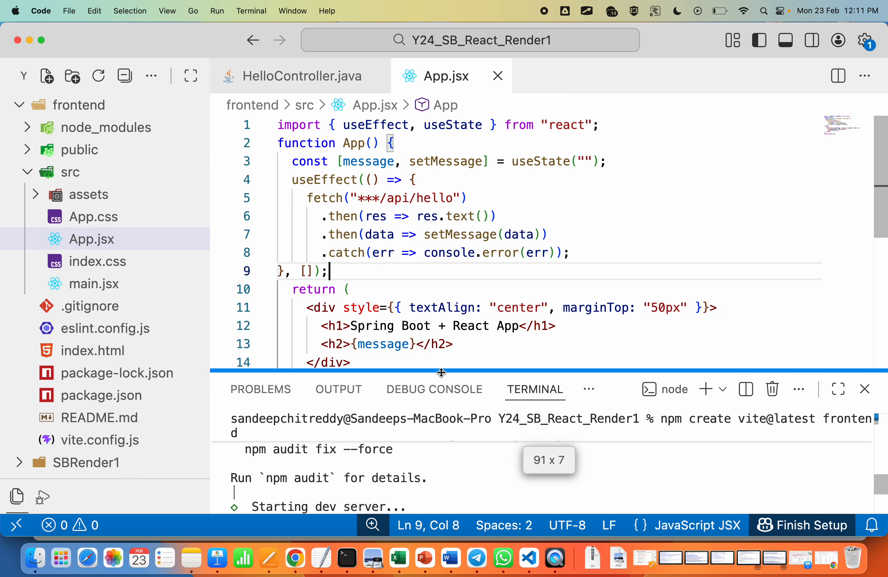
key("super+Tab")
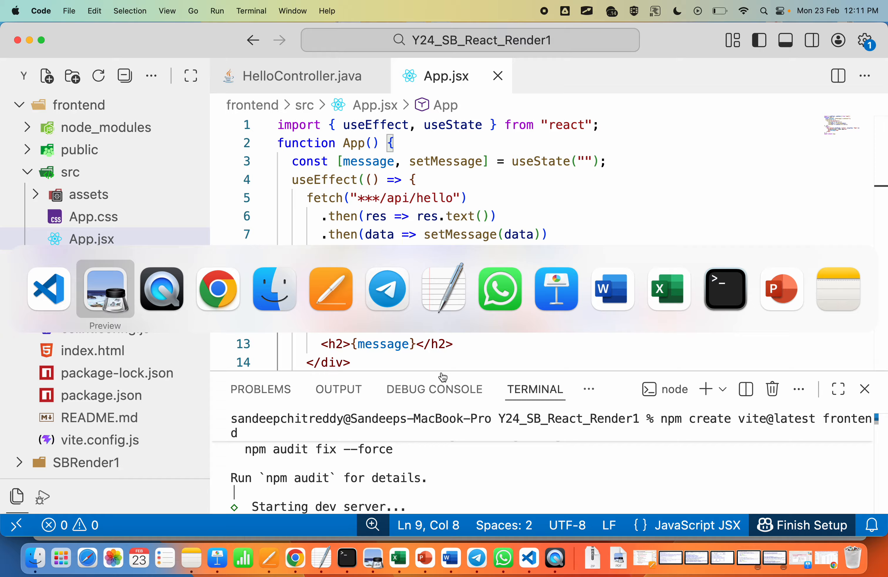
scroll(464, 288, "down", 10)
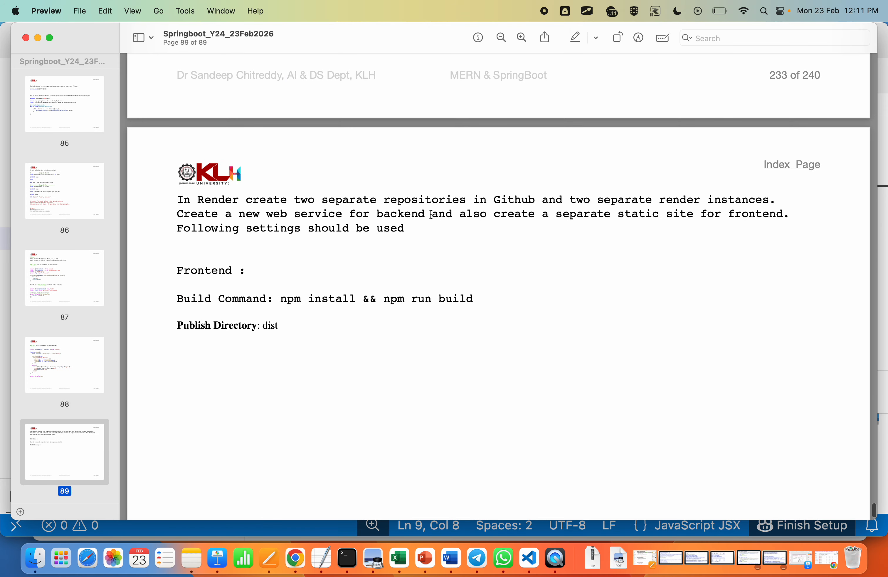
key("super+Tab")
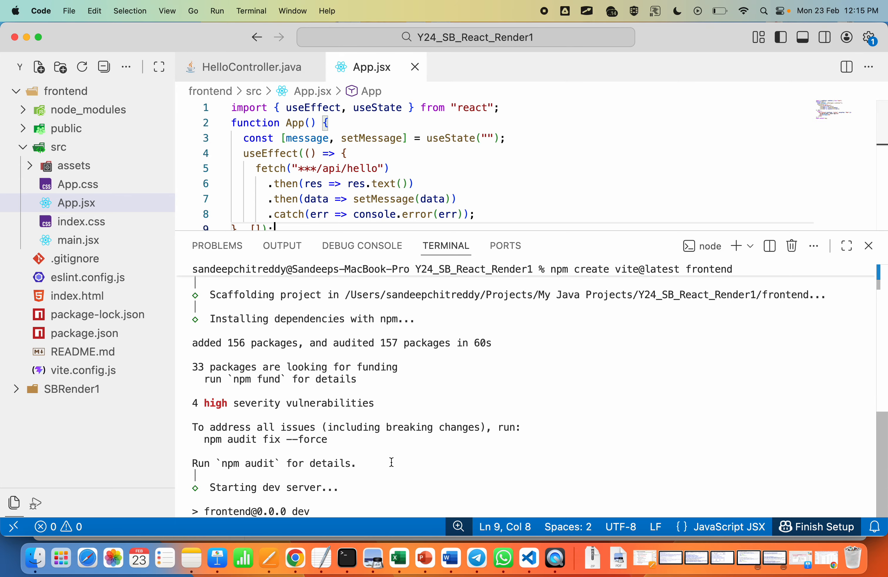
Step: Stop the running Vite dev server in the terminal and list the contents of the Y24_SB_React_Render1 folder with ls
scroll(443, 380, "up", 5)
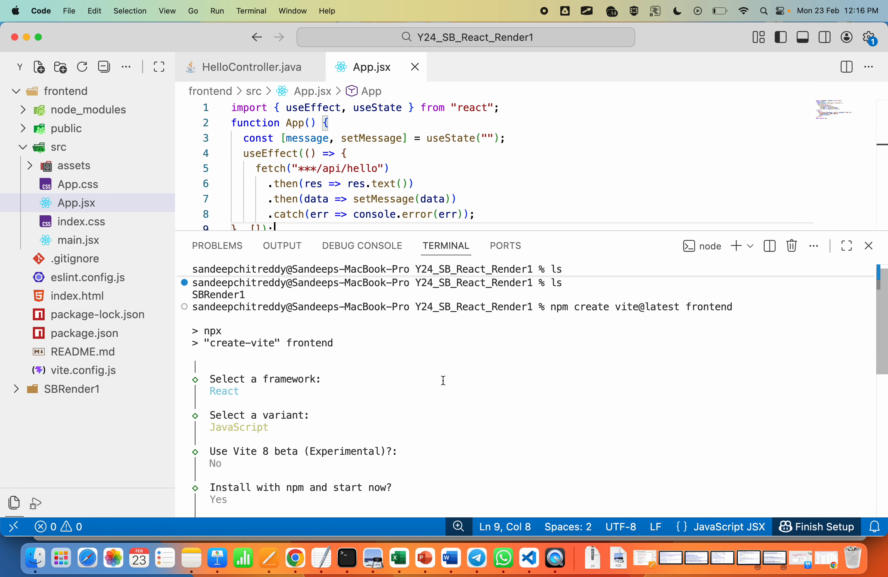
scroll(443, 380, "down", 2)
scroll(443, 380, "down", 5)
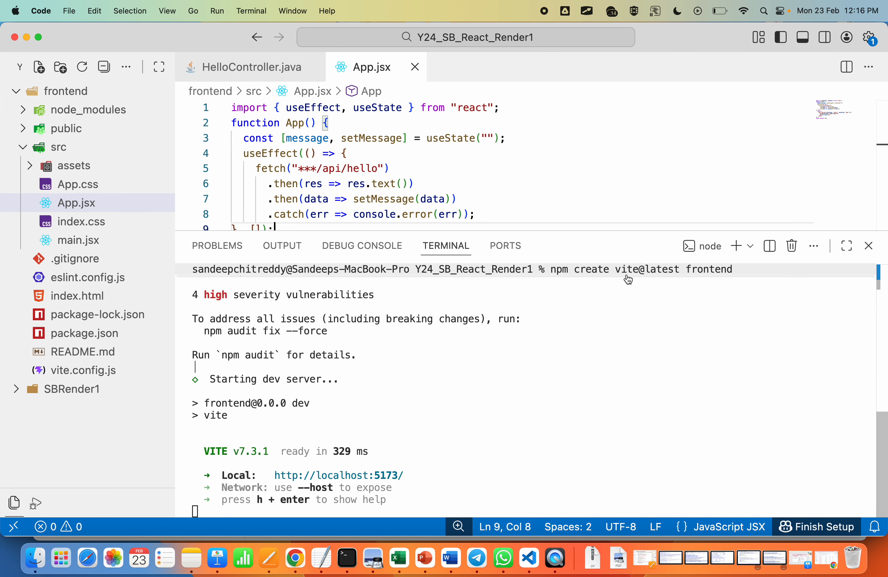
left_click(538, 433)
key("ctrl+c")
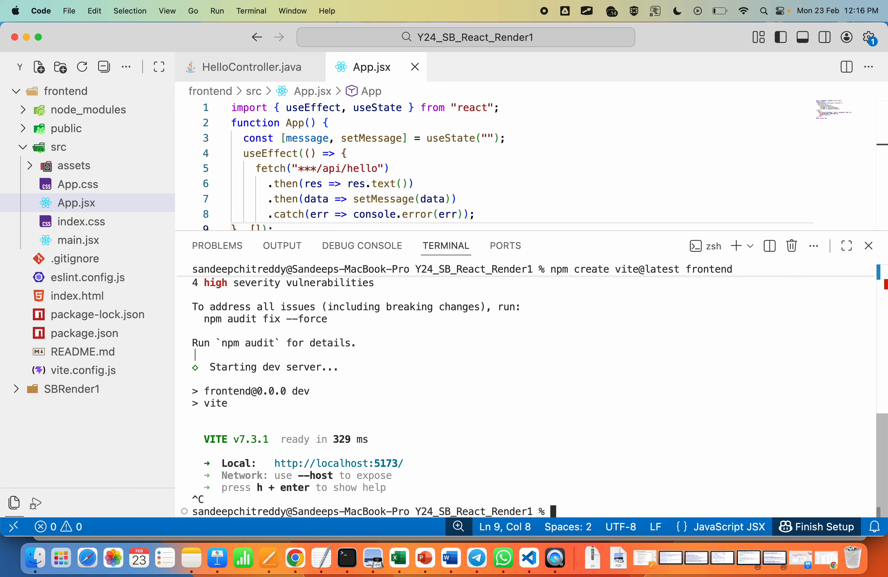
type("ls")
key("Return")
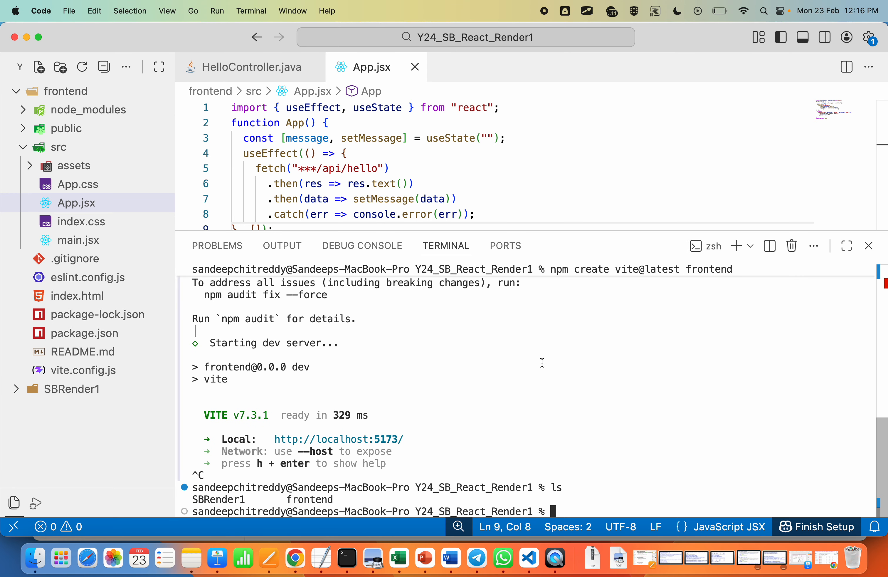
left_click_drag(252, 502, 184, 502)
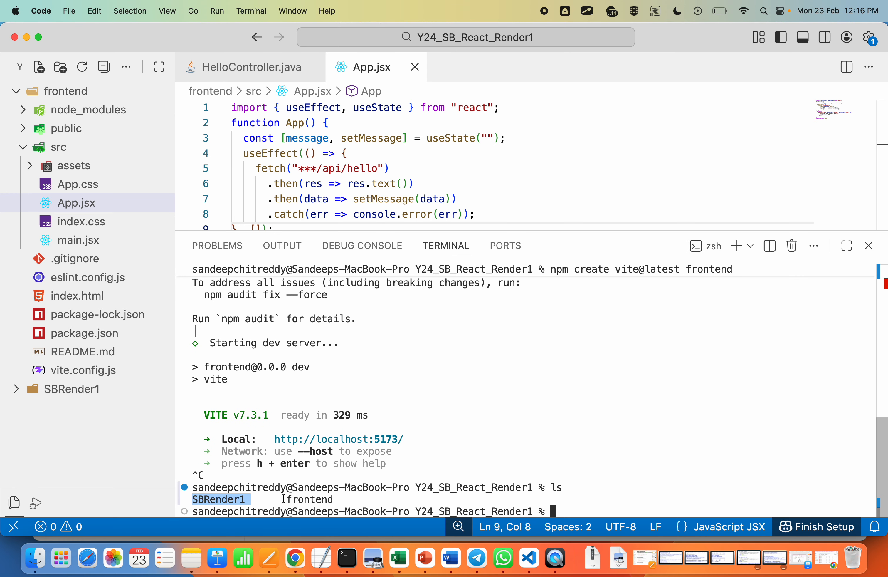
left_click(259, 498)
left_click_drag(338, 499, 294, 499)
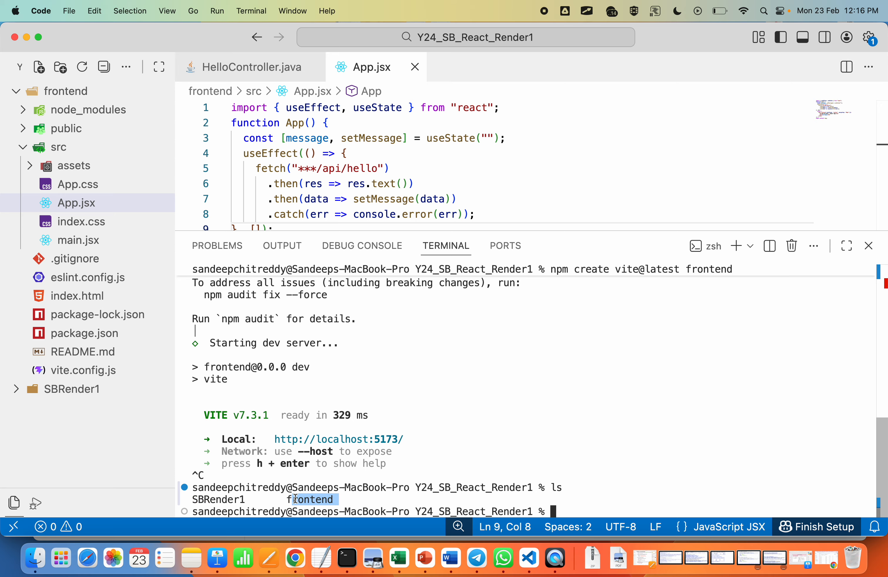
left_click(355, 494)
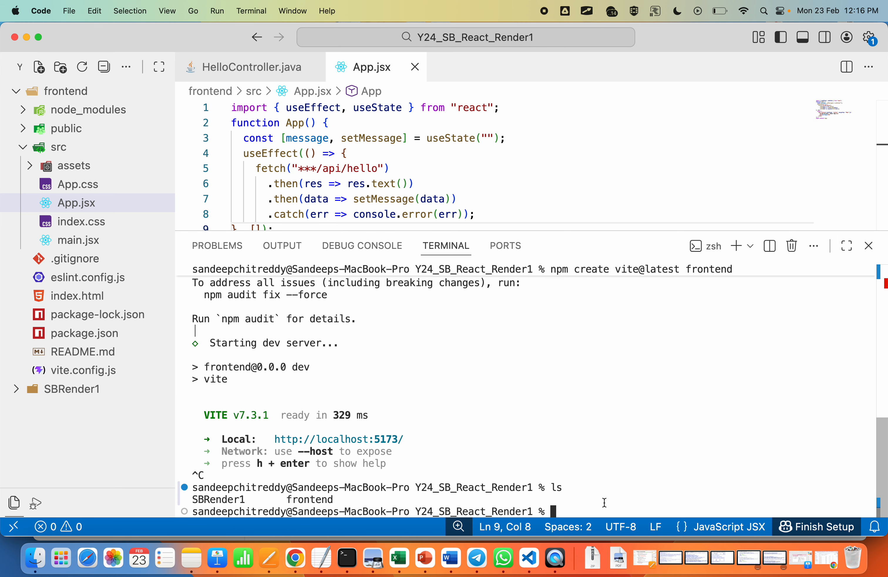
Step: Change the terminal's working directory to the SBRender1 backend folder with cd SBRender1
type("cd SBRender1/")
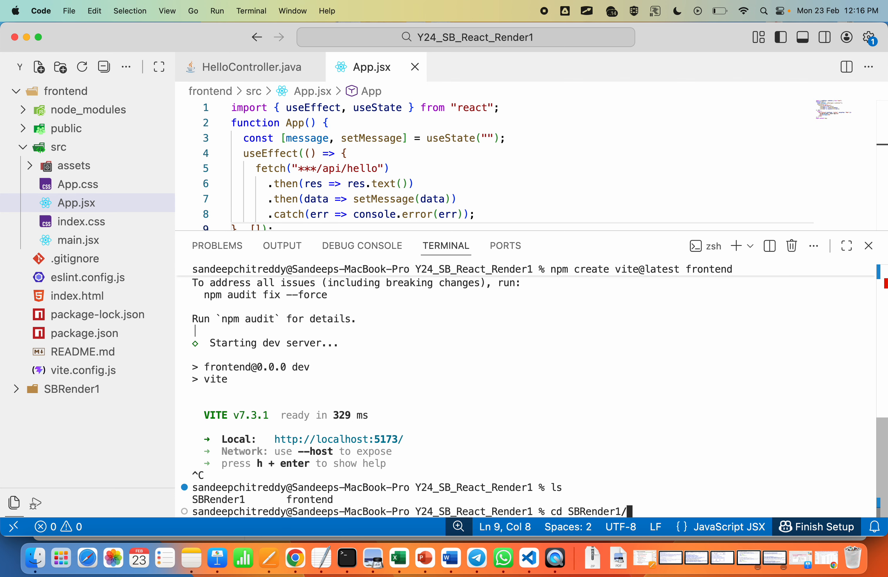
key("Return")
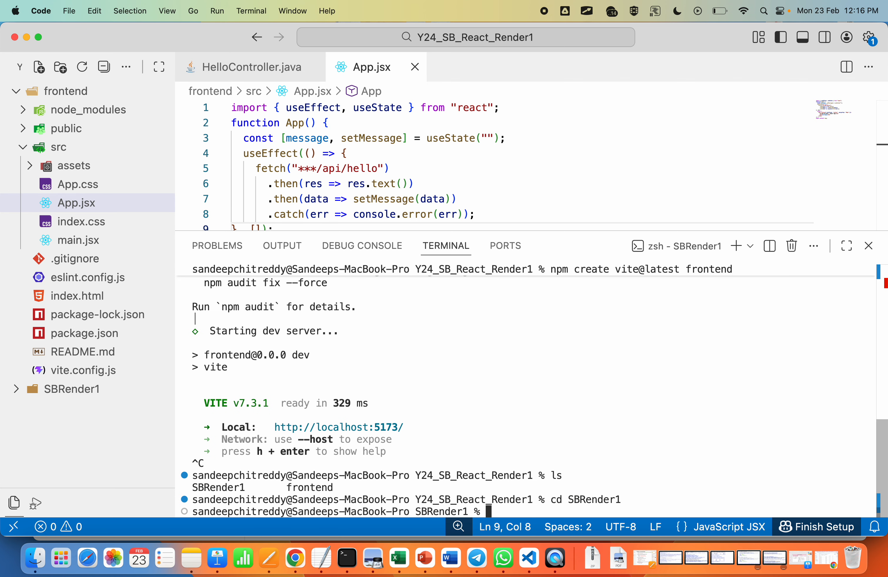
Step: Enlarge the interface zoom two levels and narrow the file explorer to give the terminal more width
key("super+equal")
key("super+equal")
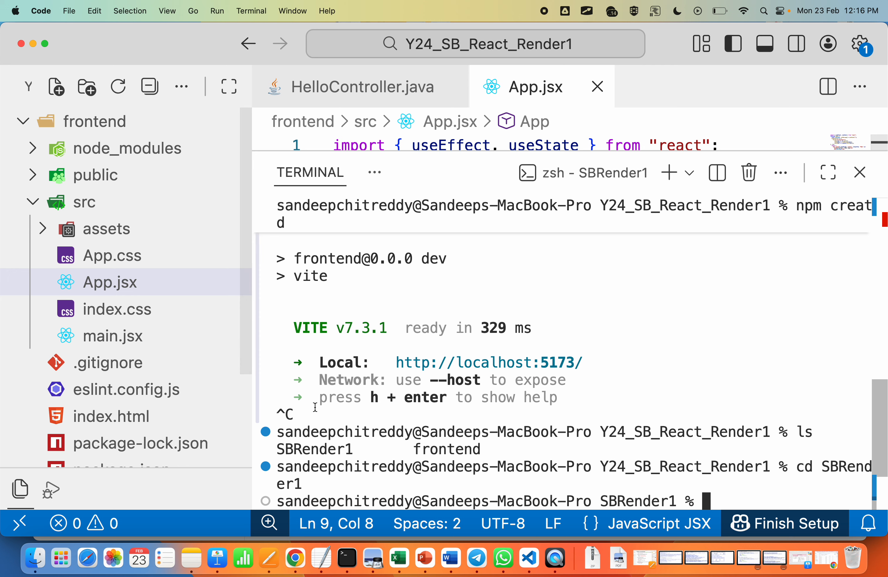
left_click_drag(247, 361, 208, 360)
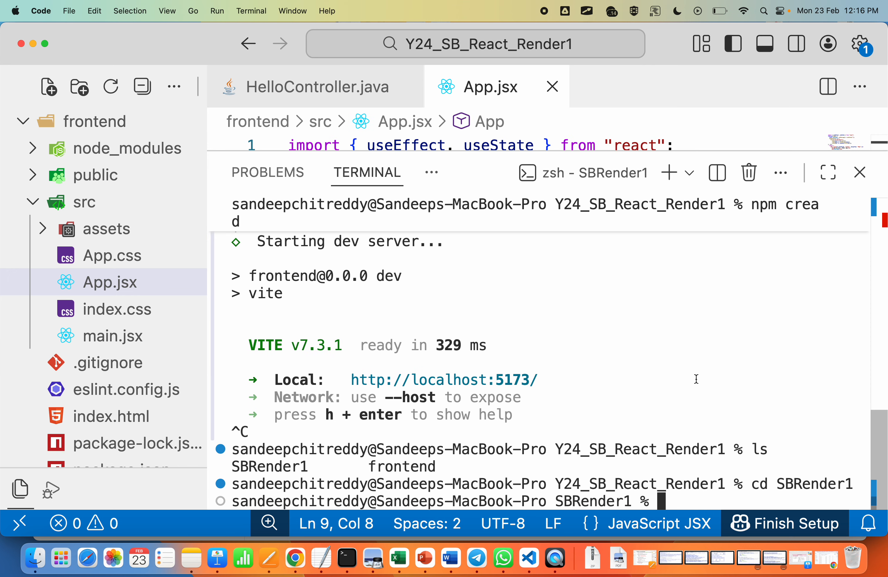
Step: Initialize a Git repository in the SBRender1 folder with git init and stage all its files with git add
type("git init")
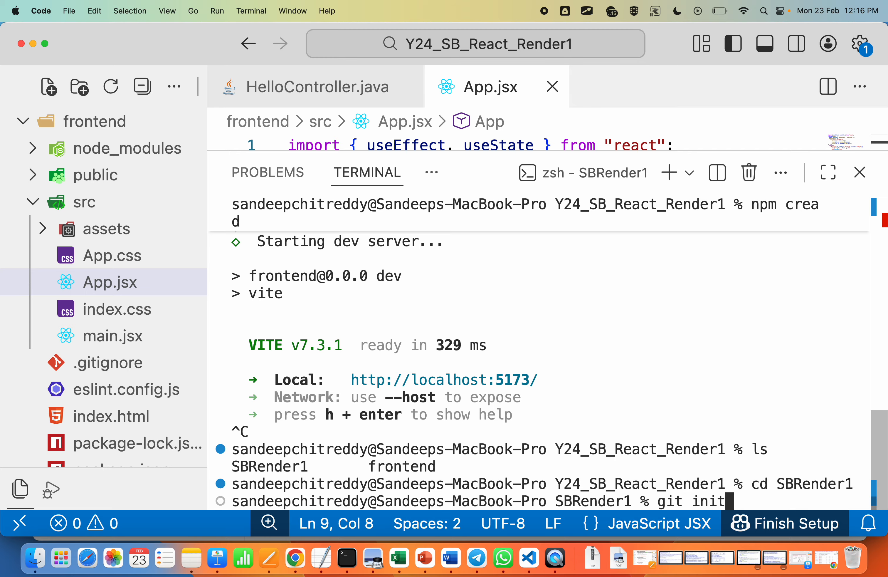
key("Return")
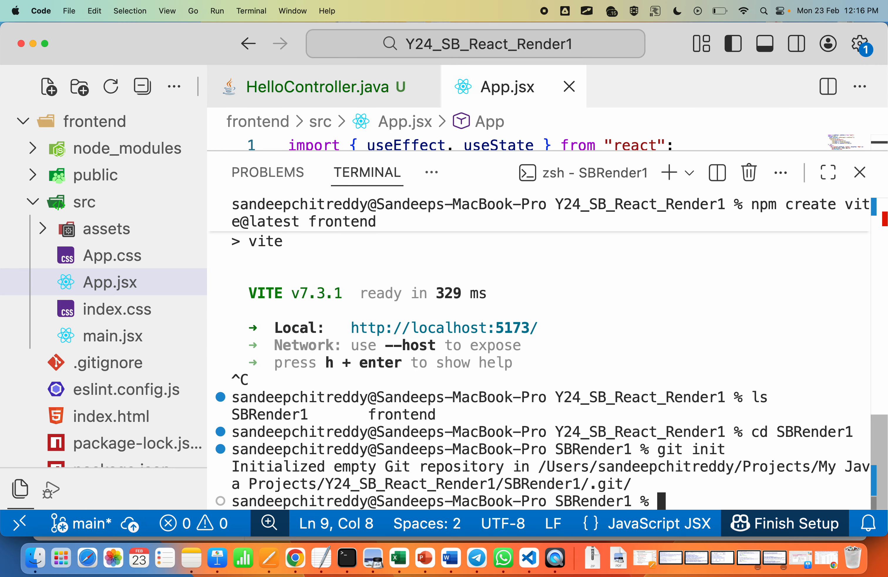
type("git add .")
key("Return")
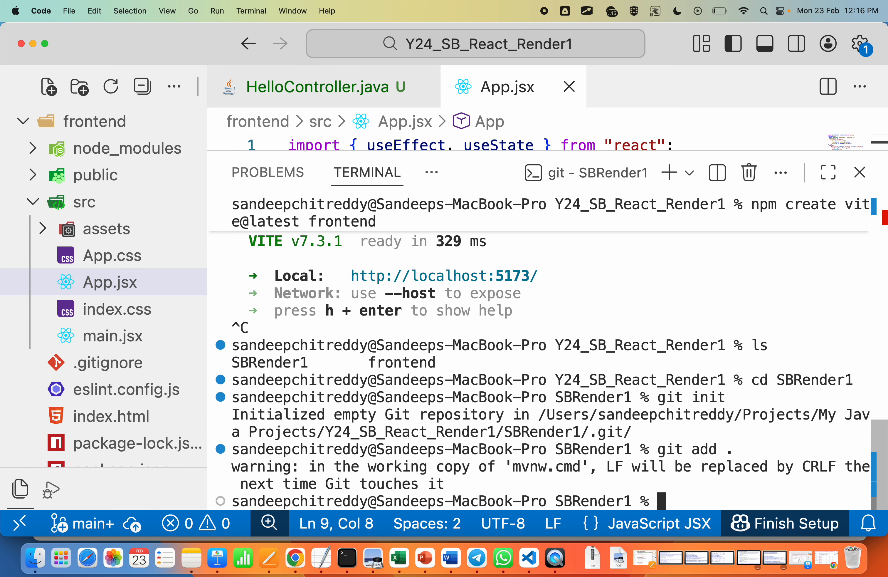
Step: Commit the staged backend files with the message "Intial Commit"
type("git commit ")
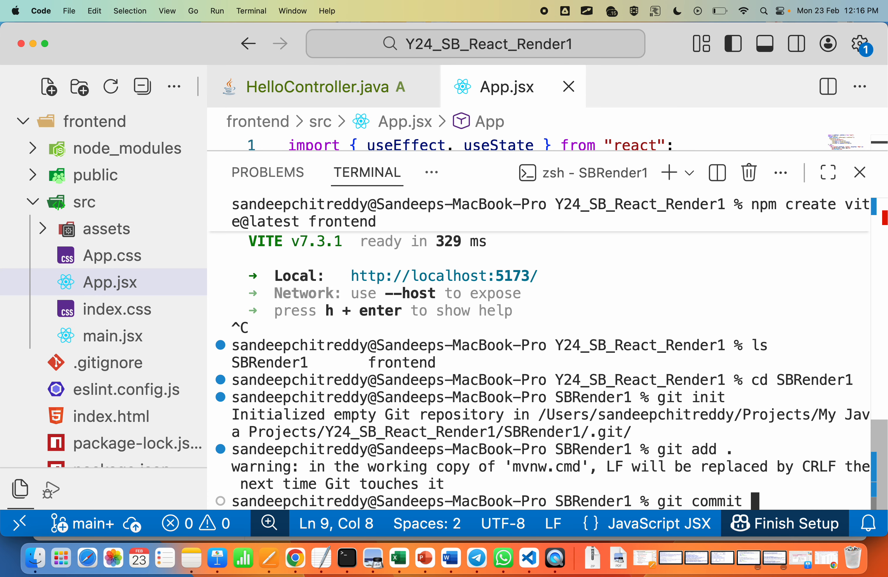
type("-m \"Intia")
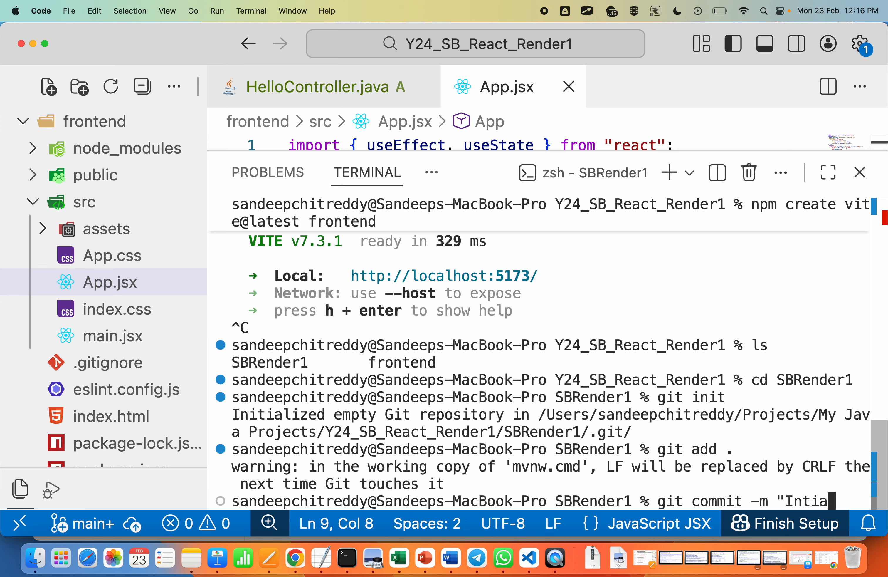
type("l Commit\")")
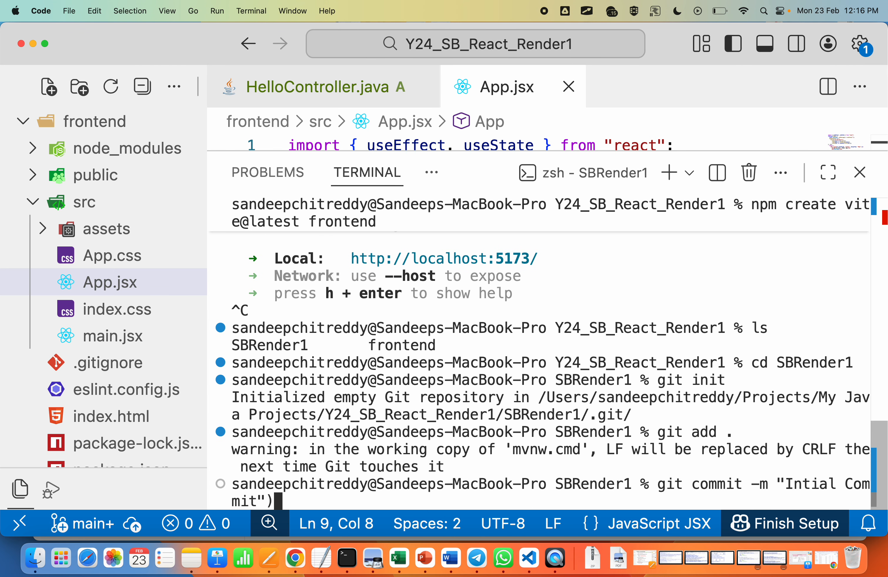
key("BackSpace")
key("Return")
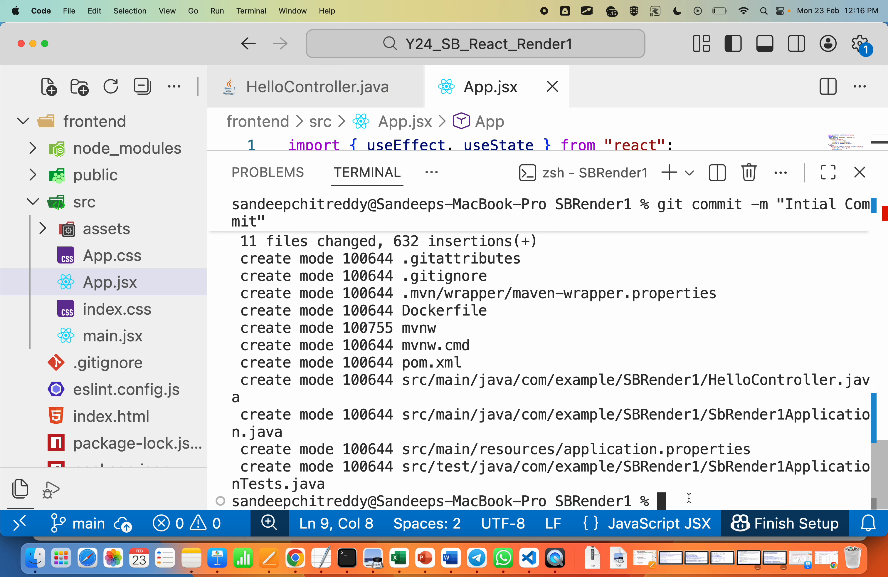
Step: Name the SBRender1 repository's branch main with git branch -M main
type("git brn")
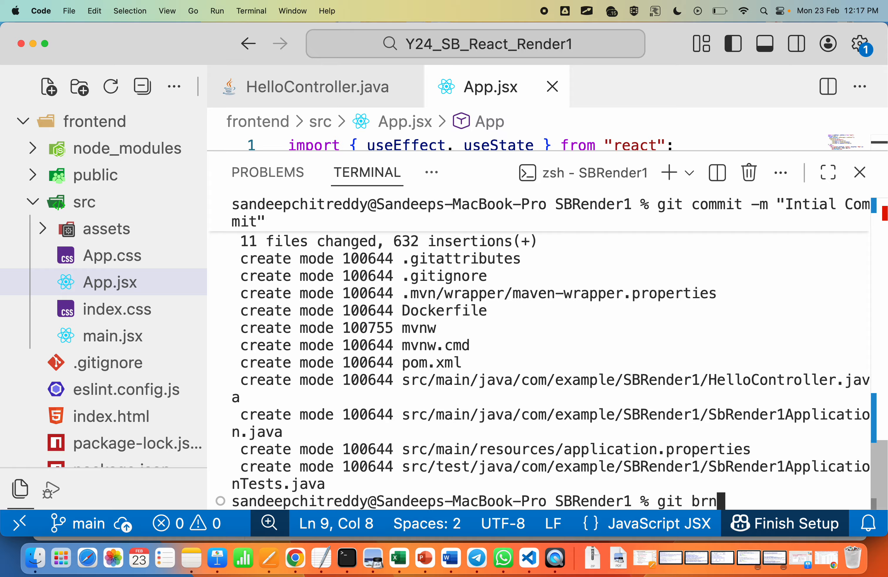
key("BackSpace")
type("anch -")
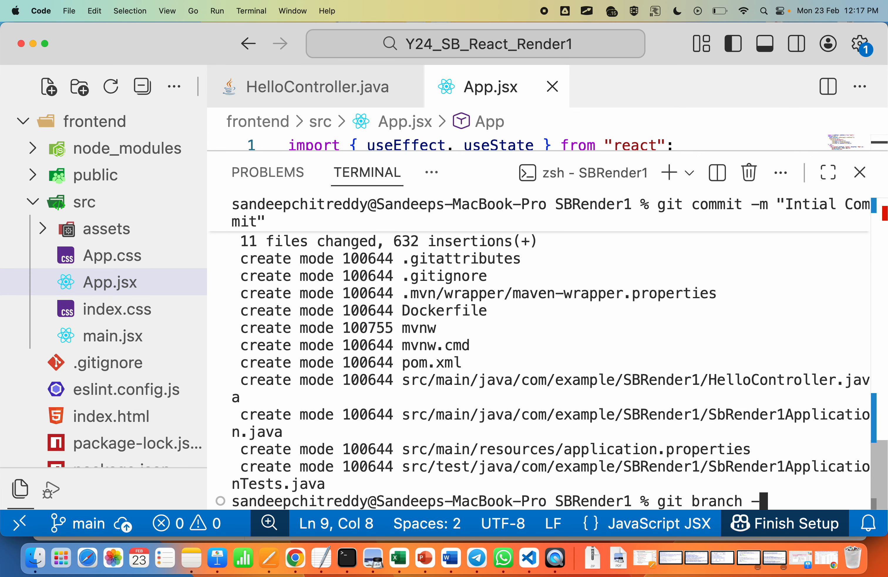
type("M main")
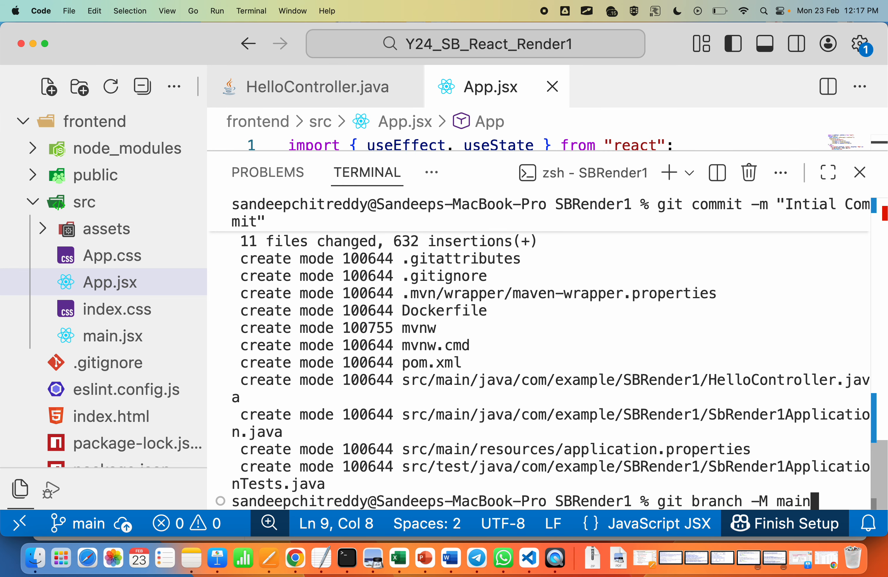
key("Return")
Step: List the SBRender1 repository's branches with git branch to check the current branch
type("git brnach")
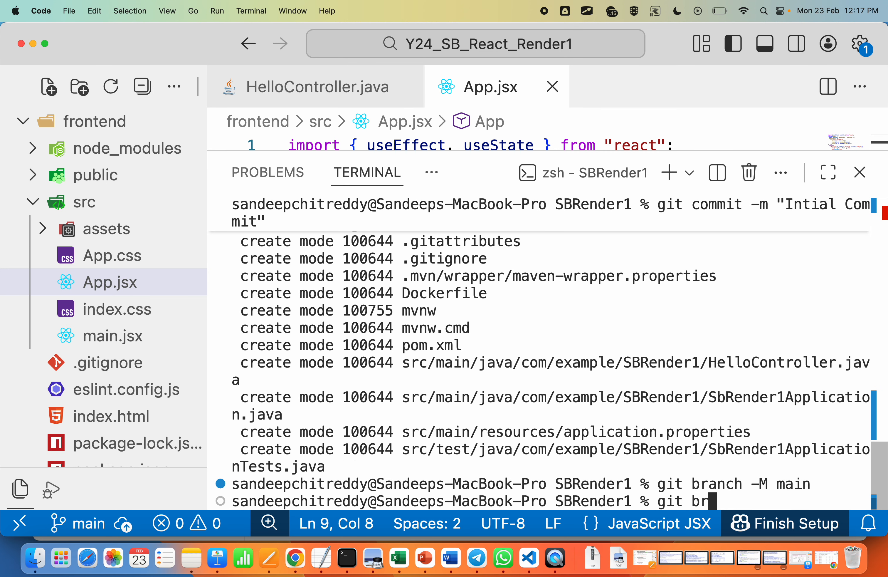
key("Left")
key("Left")
key("Left")
key("BackSpace")
key("Right")
type("n")
key("Return")
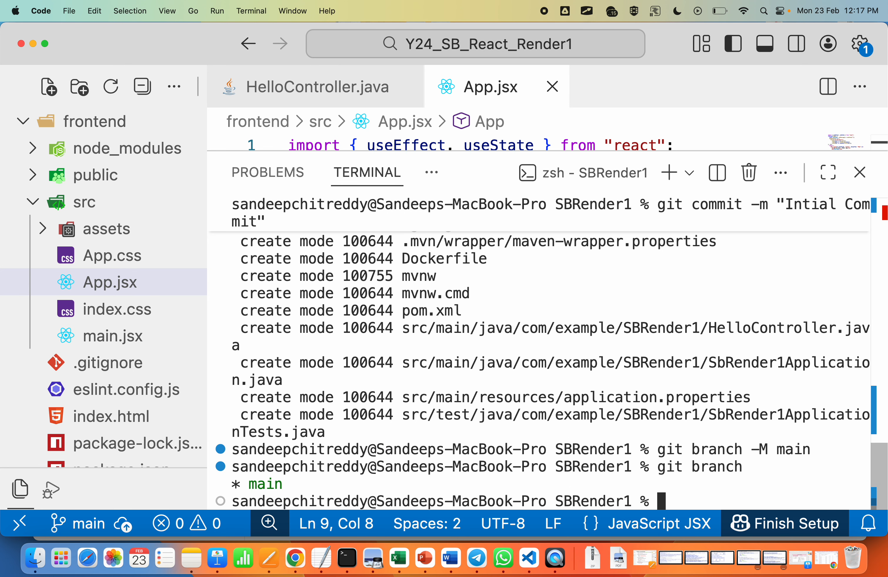
Step: Switch to Chrome and open the GitHub account's list of repositories in a new tab
key("super+Tab")
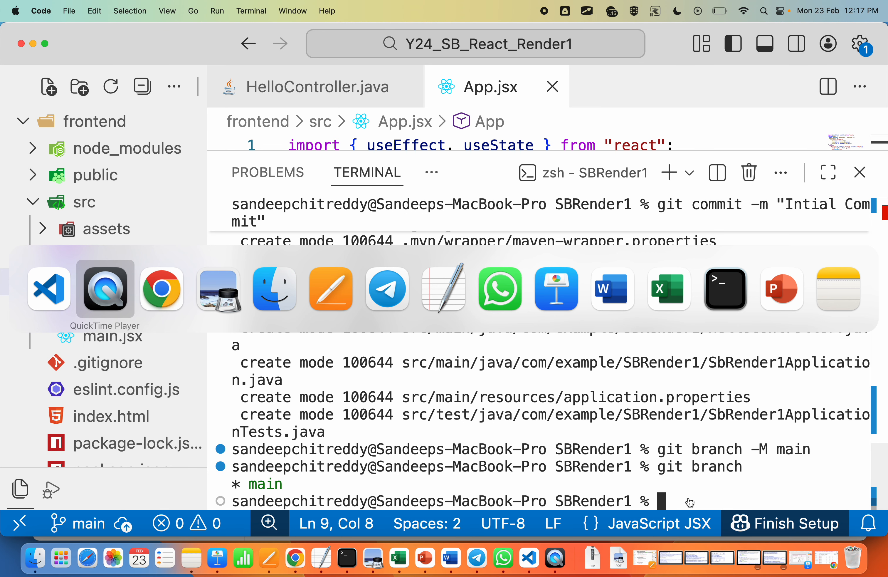
key("super+Tab")
left_click(823, 36)
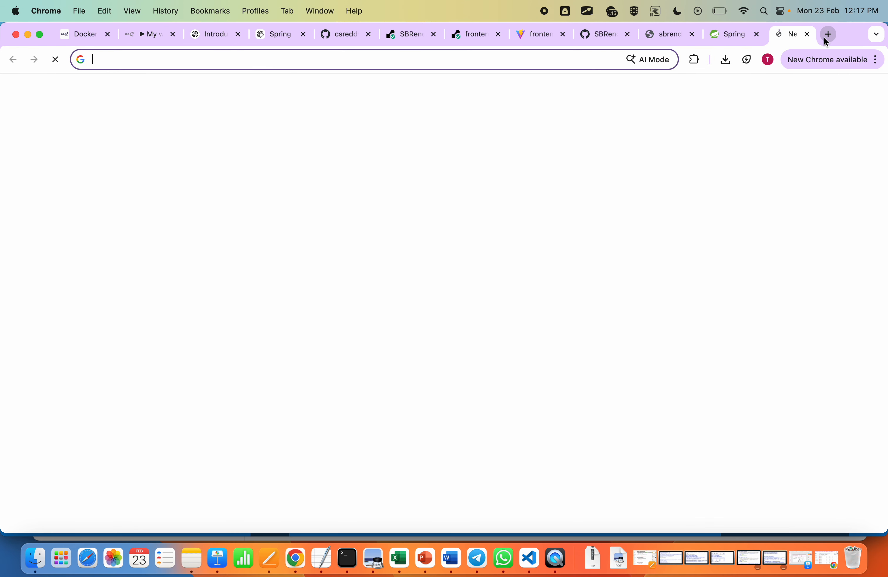
type("github")
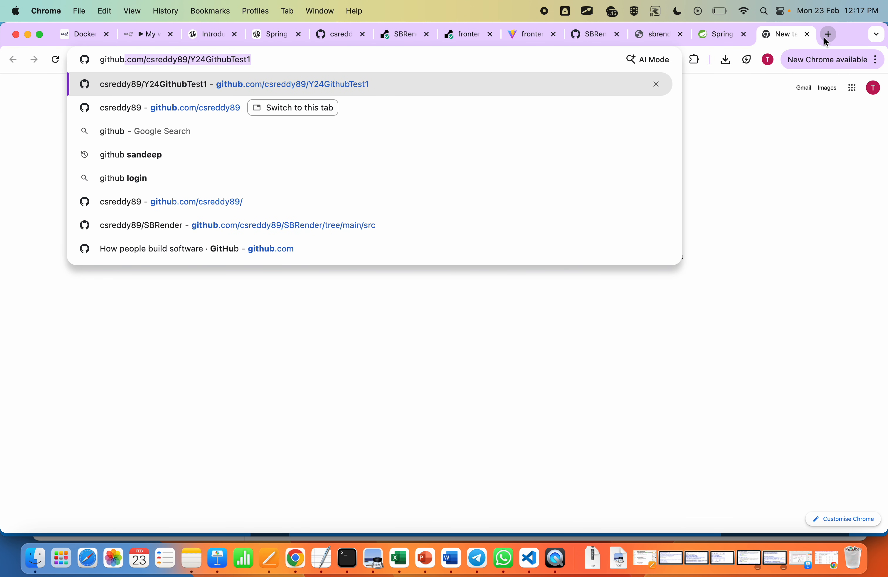
key("Return")
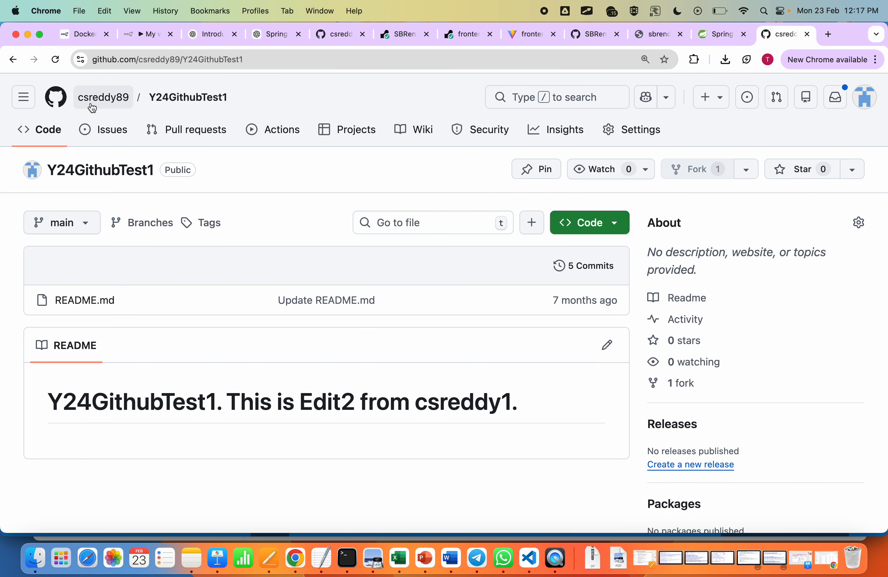
left_click(92, 99)
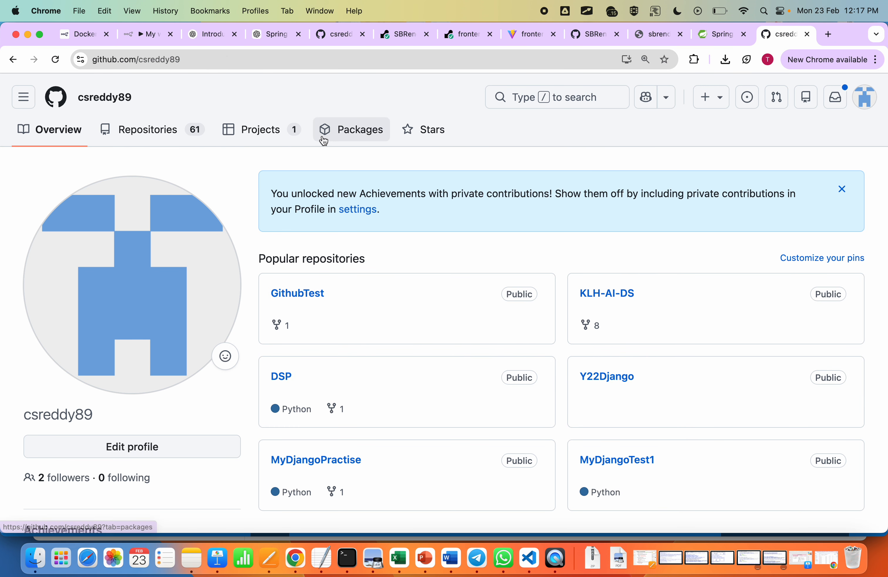
left_click(162, 132)
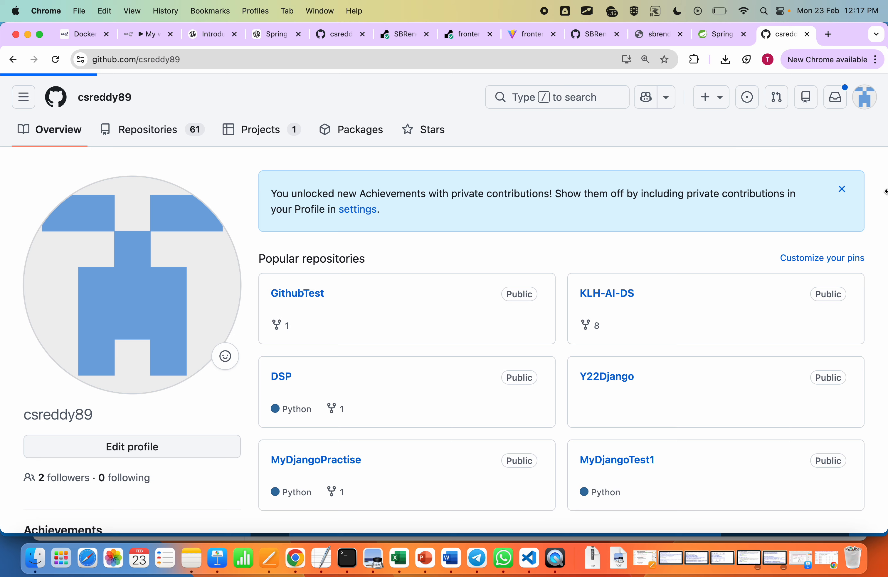
Step: Create a new public GitHub repository named SBRender1 without a README, .gitignore or license
left_click(844, 179)
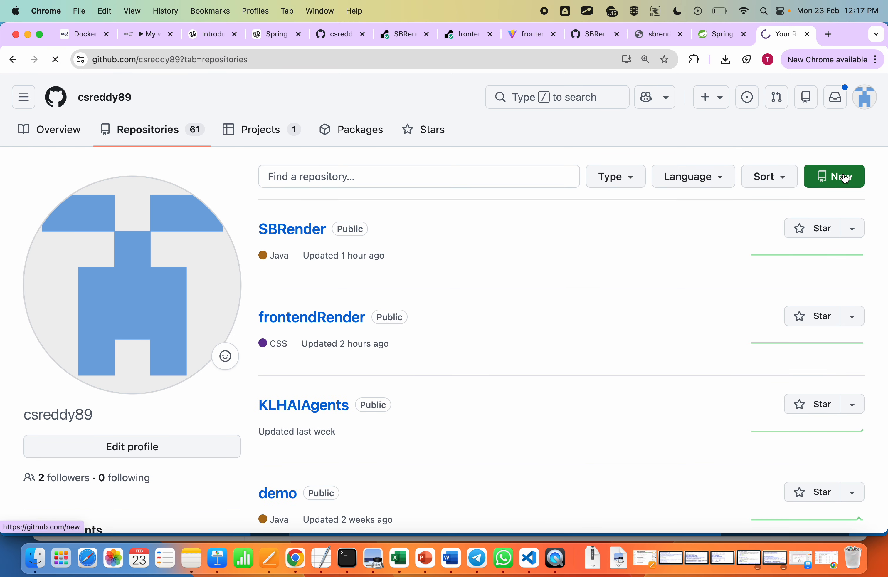
left_click(341, 271)
type("S")
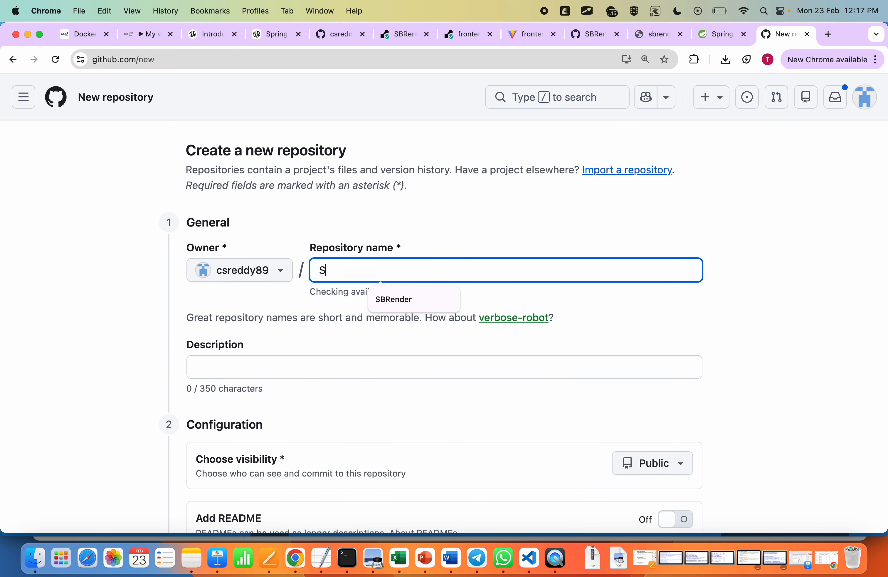
type("BRender1")
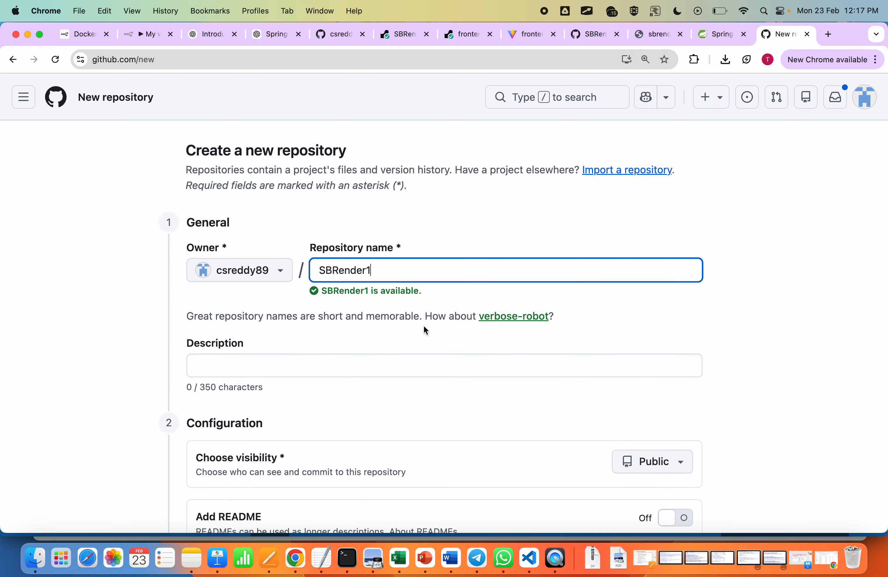
scroll(425, 330, "down", 7)
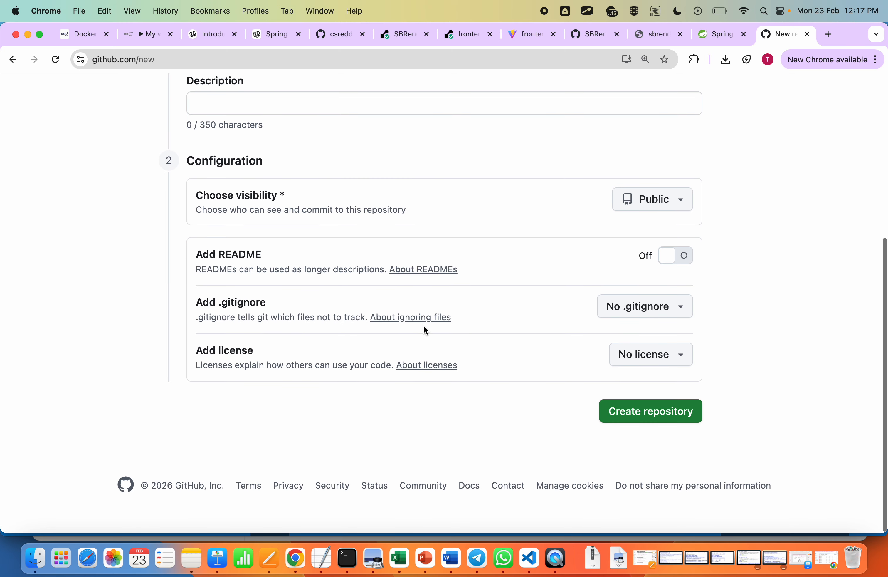
scroll(667, 425, "up", 7)
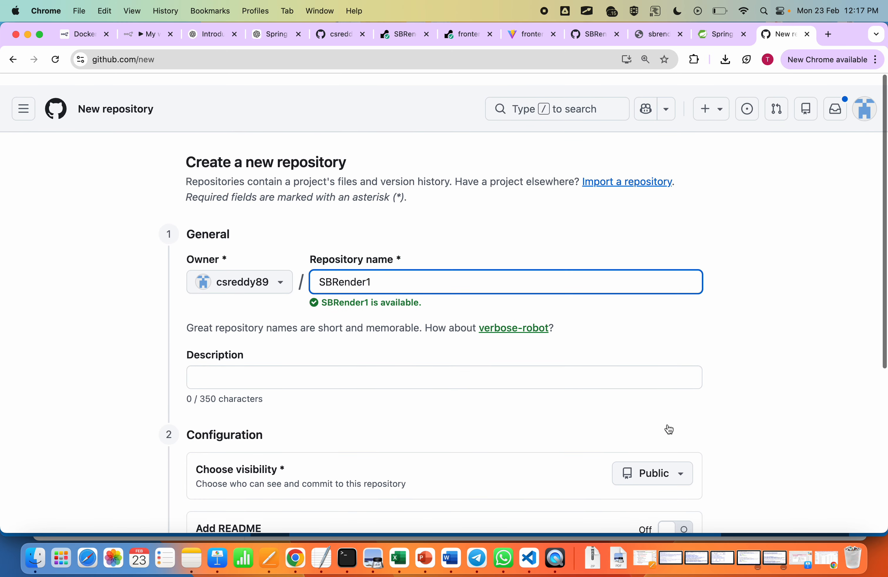
scroll(668, 425, "down", 7)
left_click(642, 417)
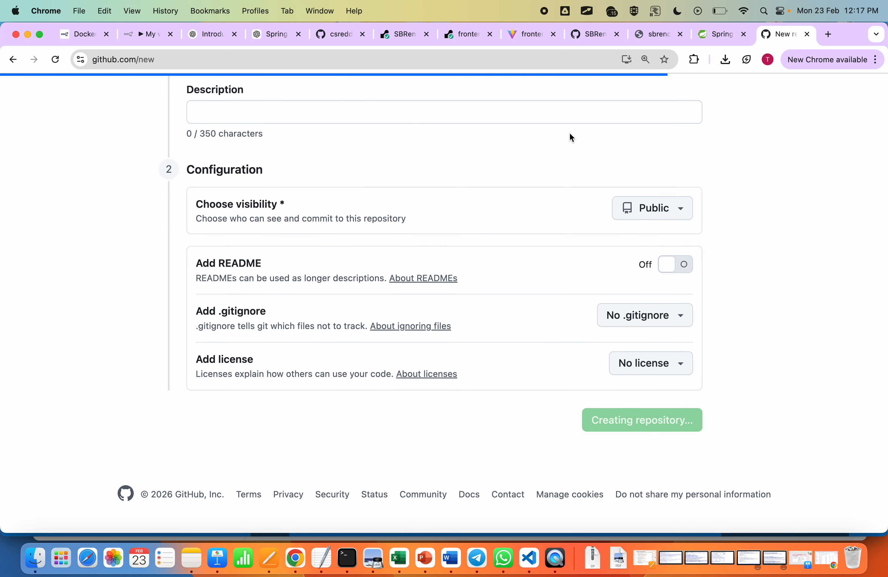
Step: Copy GitHub's git remote add origin command for SBRender1 and run it in the VS Code terminal for the SBRender1 folder
scroll(157, 309, "down", 10)
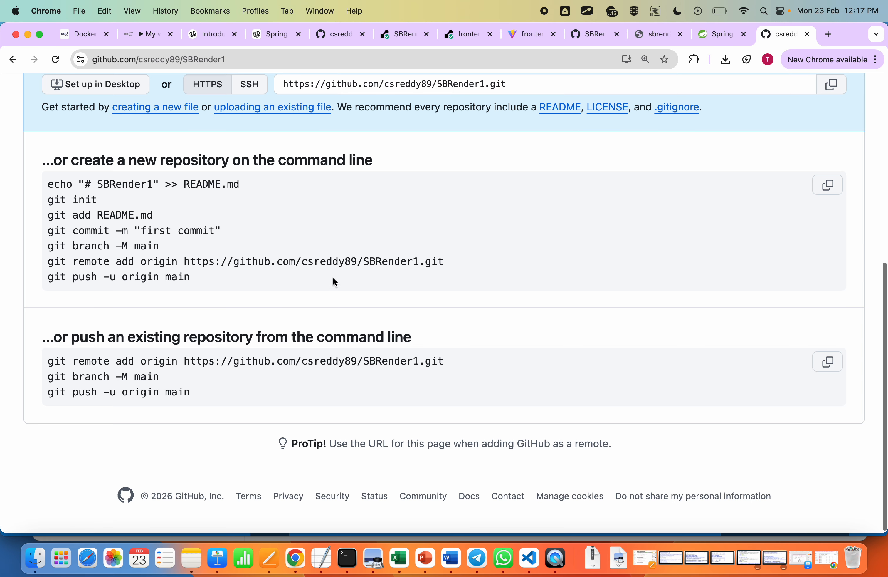
left_click_drag(456, 261, 48, 269)
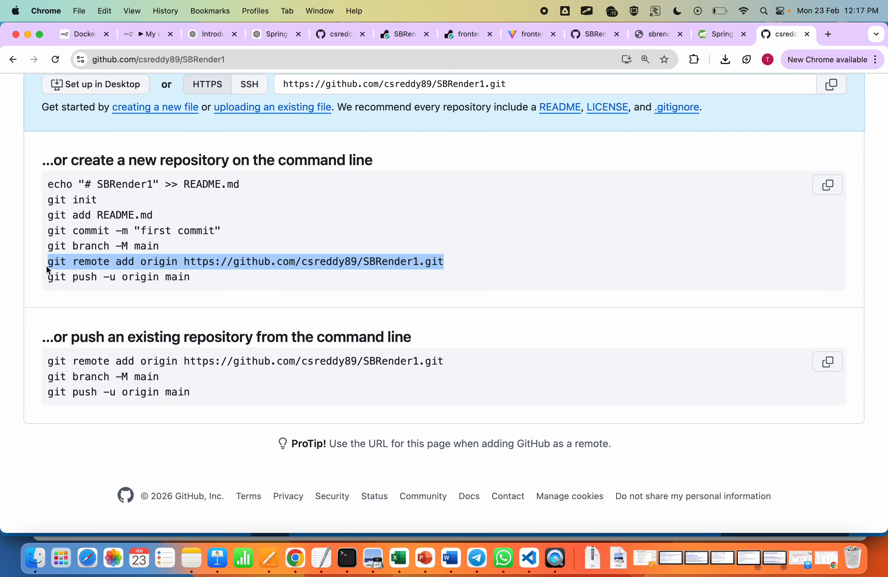
key("super+c")
key("super+Tab")
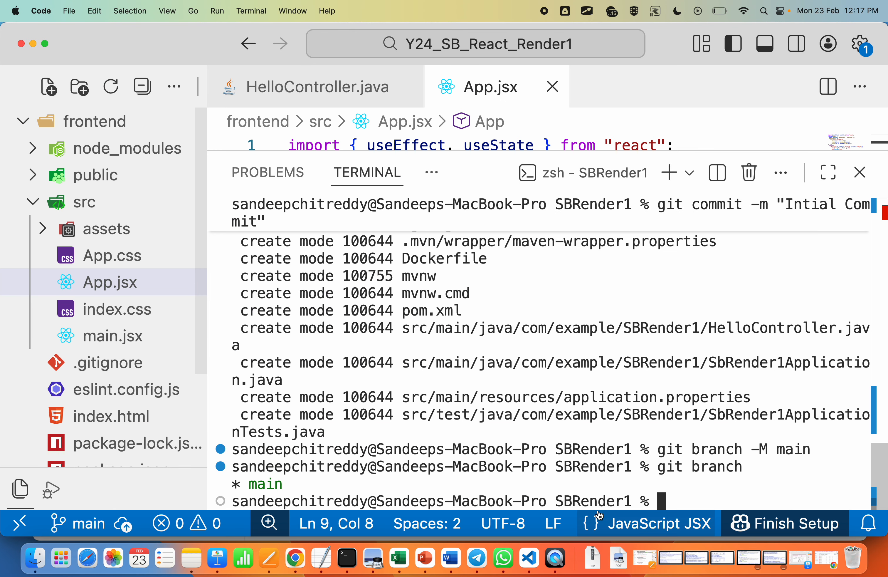
key("super+v")
key("Return")
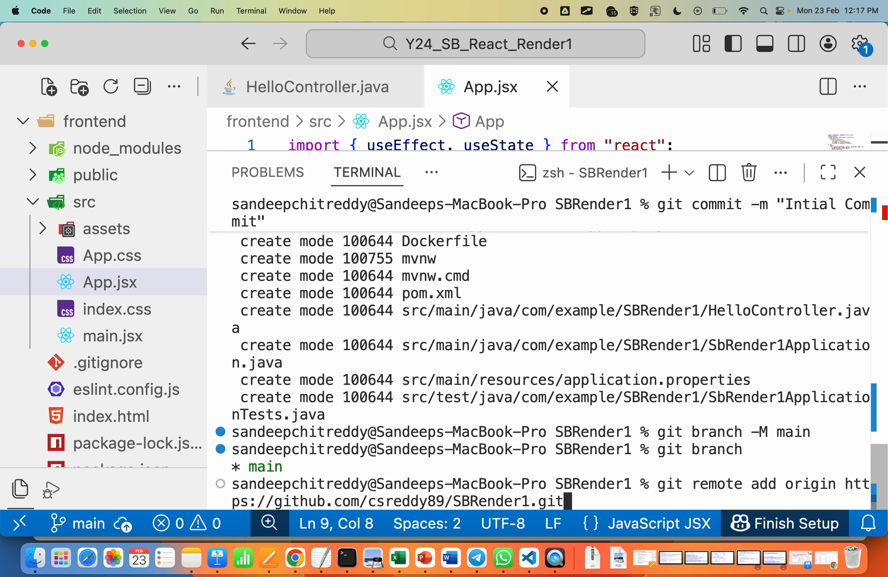
key("Return")
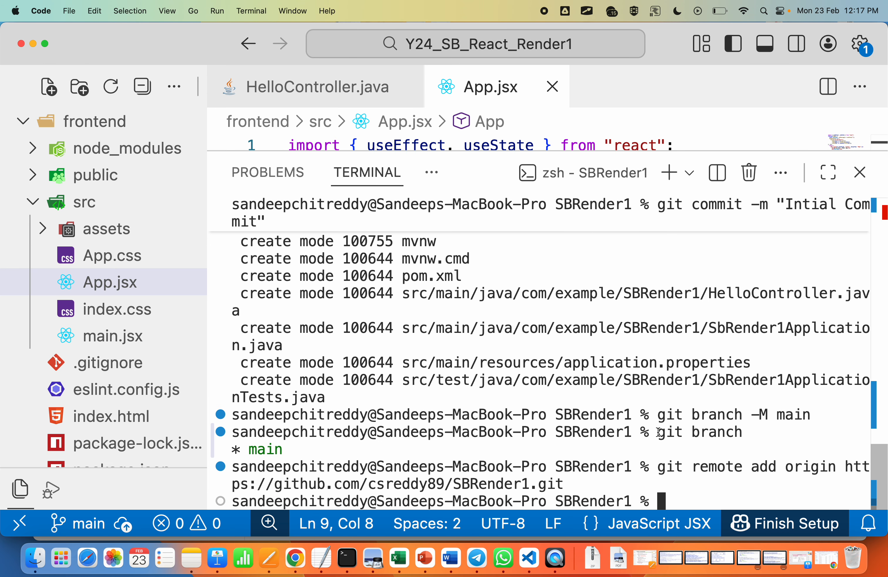
Step: Push the backend's main branch to GitHub with git push -u origin main
type("git push ")
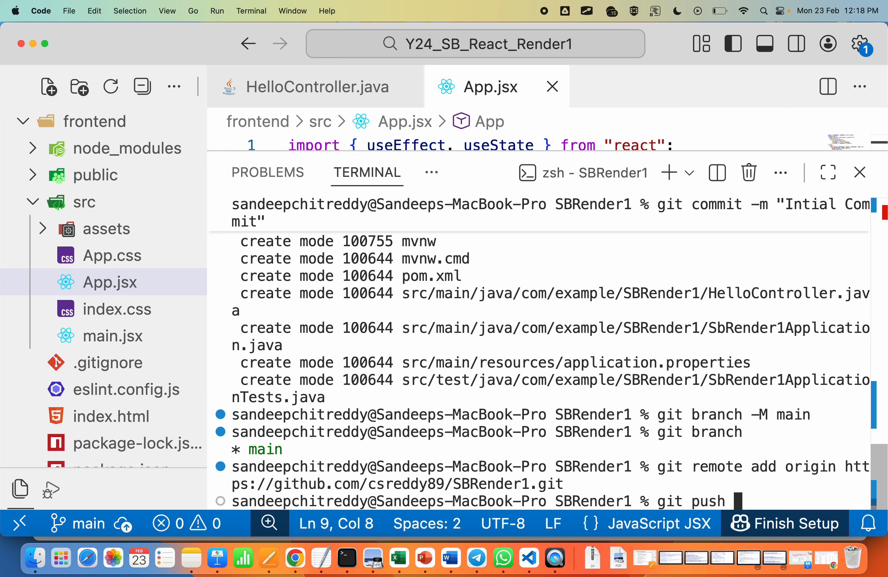
type("-u ori")
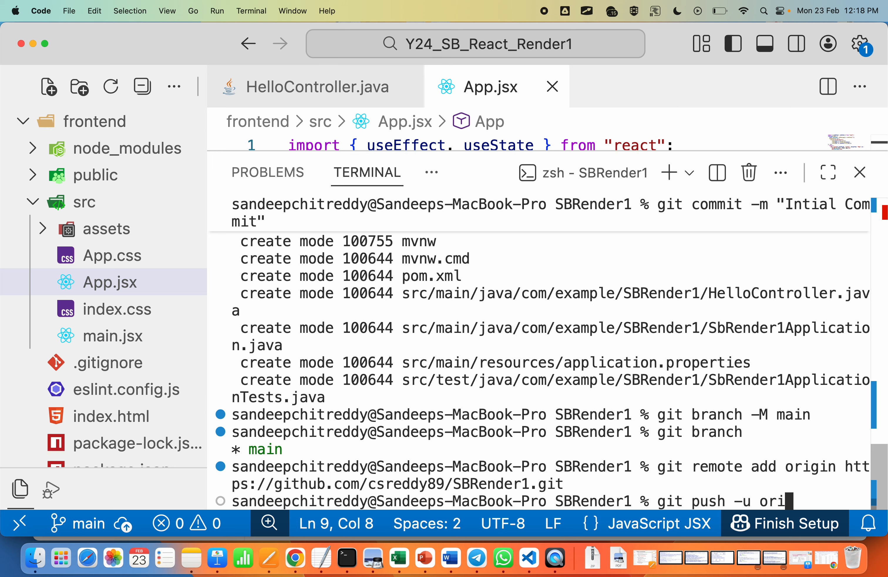
type("gin main")
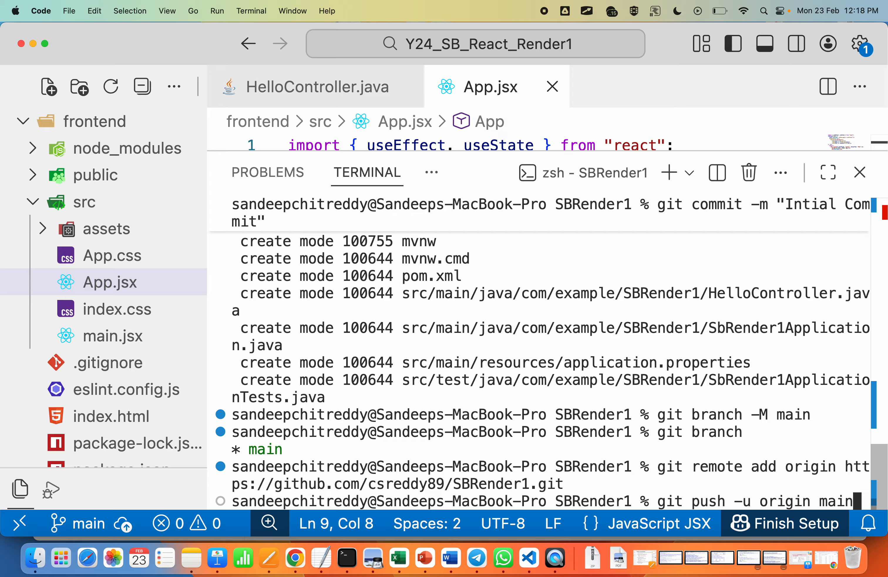
key("Return")
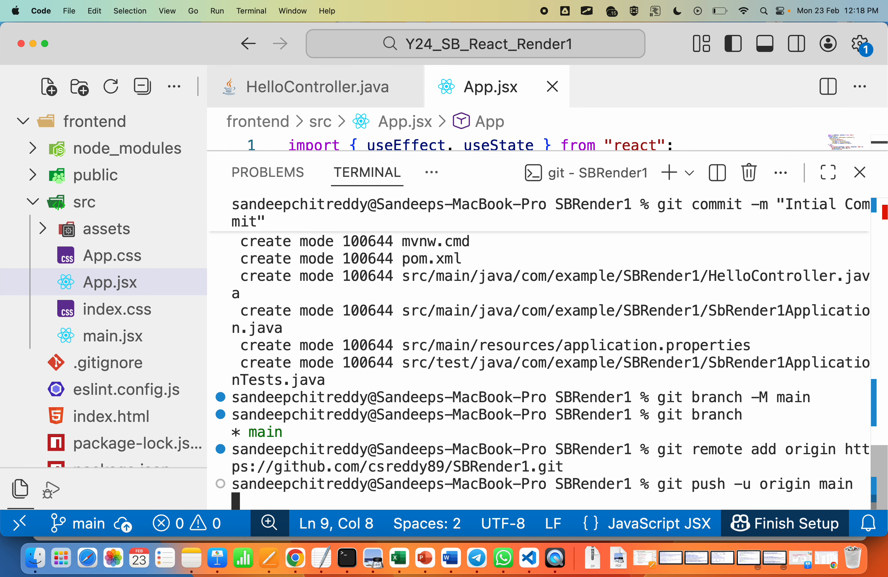
Step: Switch to Chrome, reload the SBRender1 repository page and check the pushed backend files, then open the account's profile
key("super+Tab")
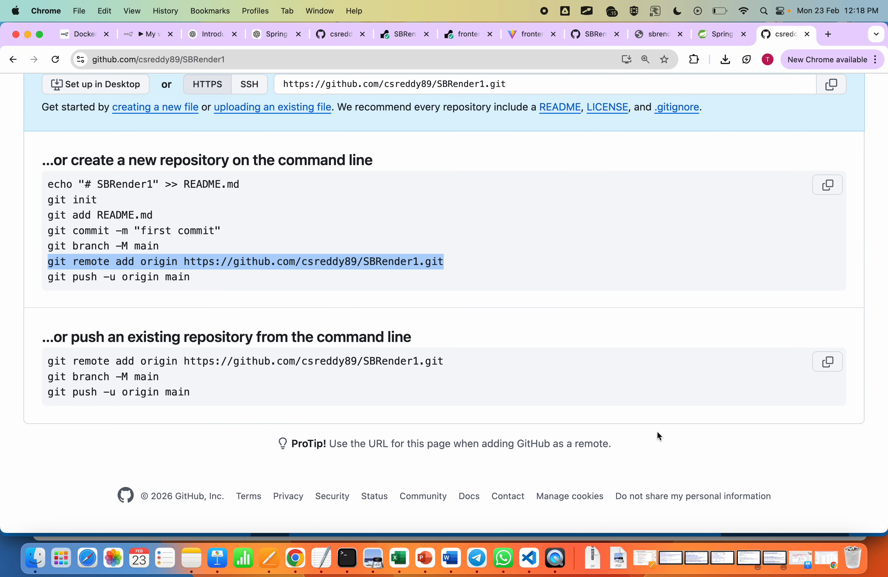
left_click(56, 60)
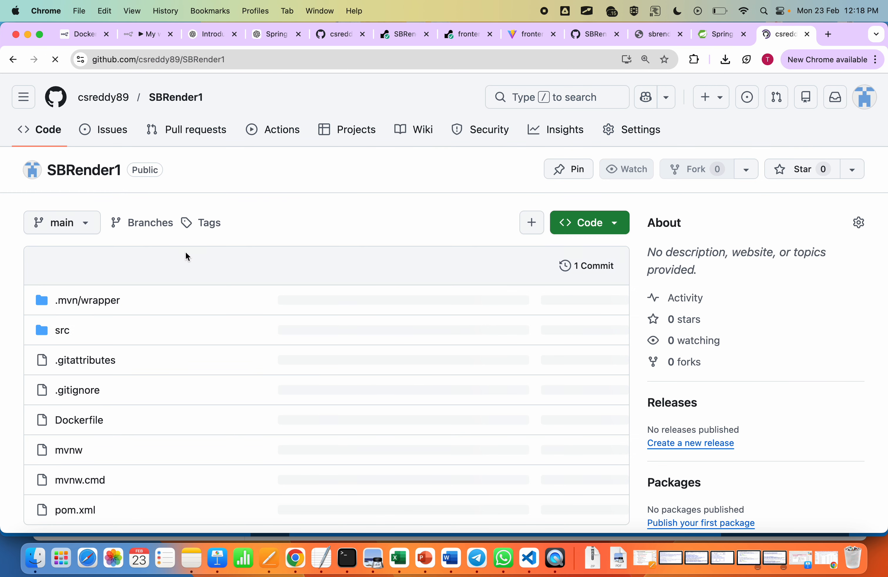
scroll(203, 215, "down", 8)
scroll(194, 254, "up", 5)
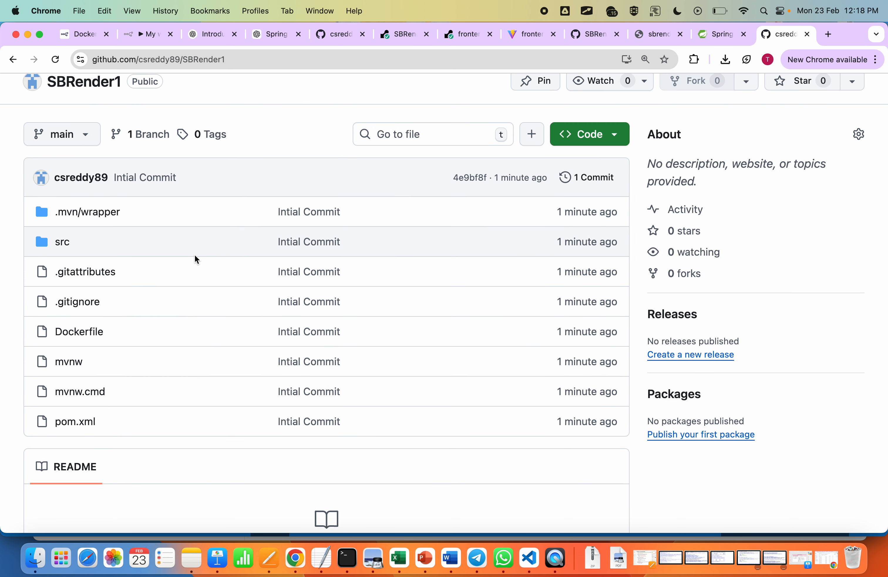
scroll(195, 258, "up", 2)
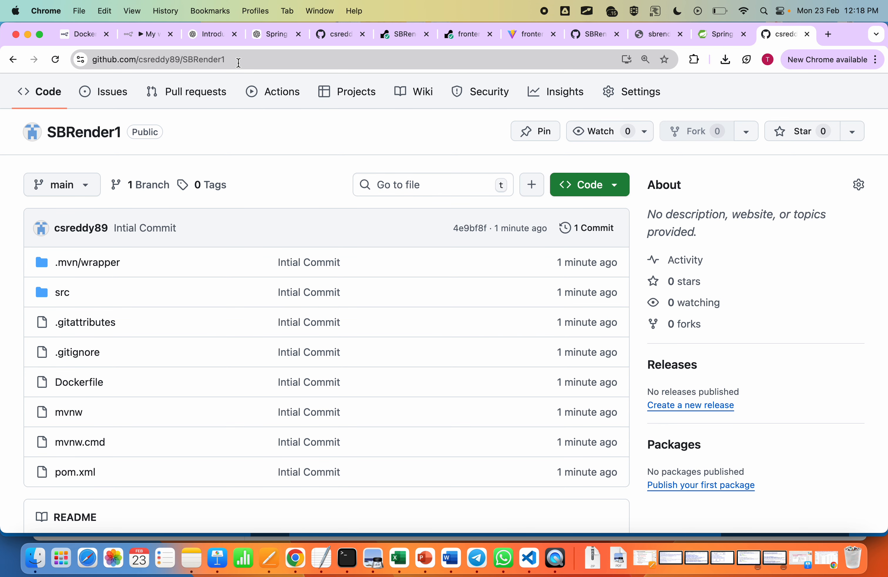
scroll(207, 128, "up", 2)
left_click(87, 96)
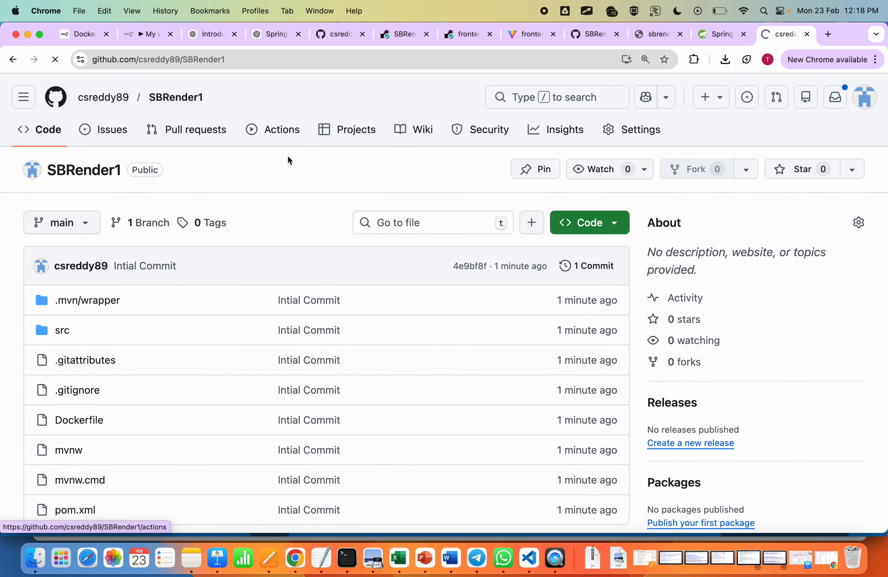
Step: Switch to VS Code, open a new terminal, list the project's folders with ls and change into the frontend folder
key("super+Tab")
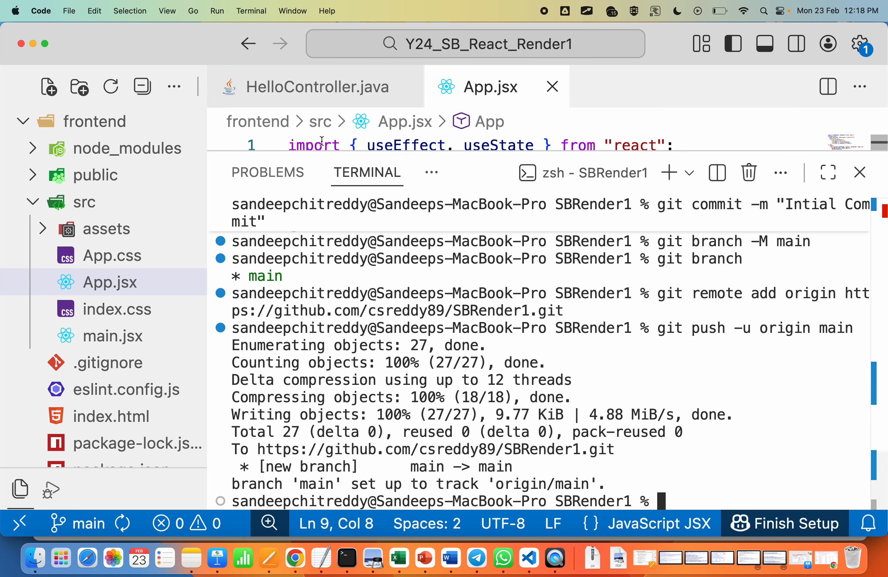
left_click_drag(322, 151, 319, 336)
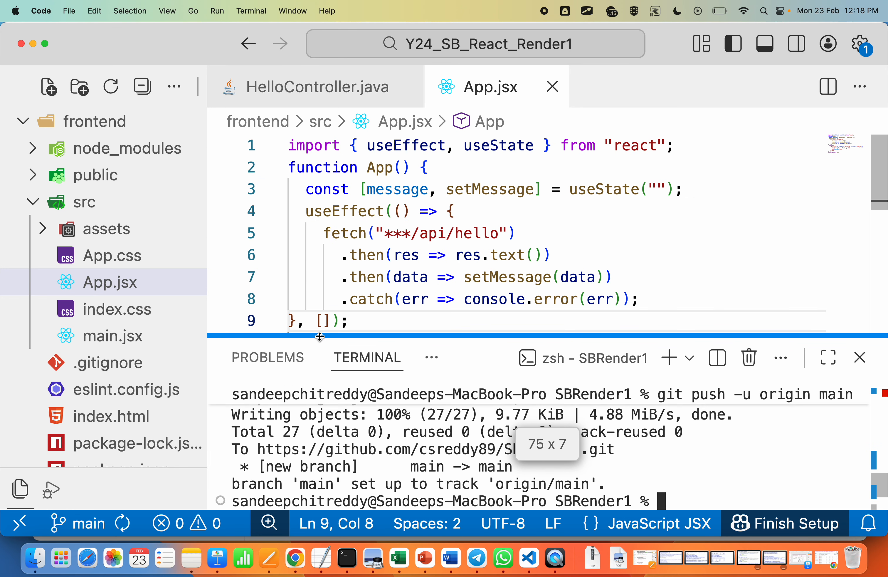
left_click(293, 11)
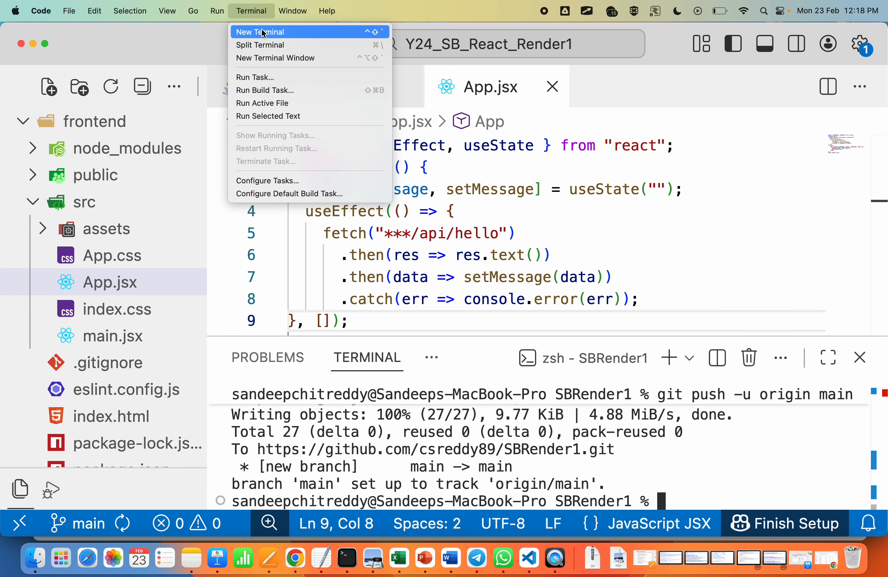
left_click(264, 33)
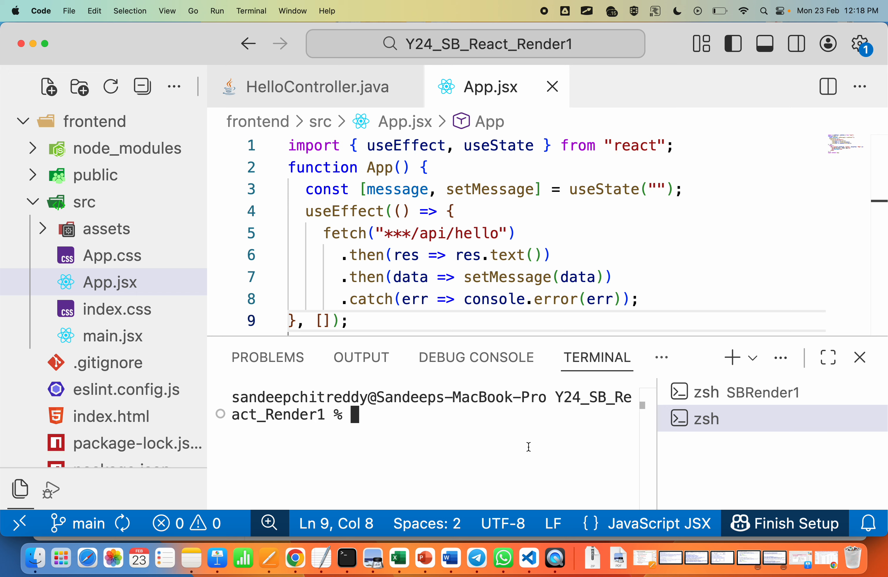
type("ls")
key("Return")
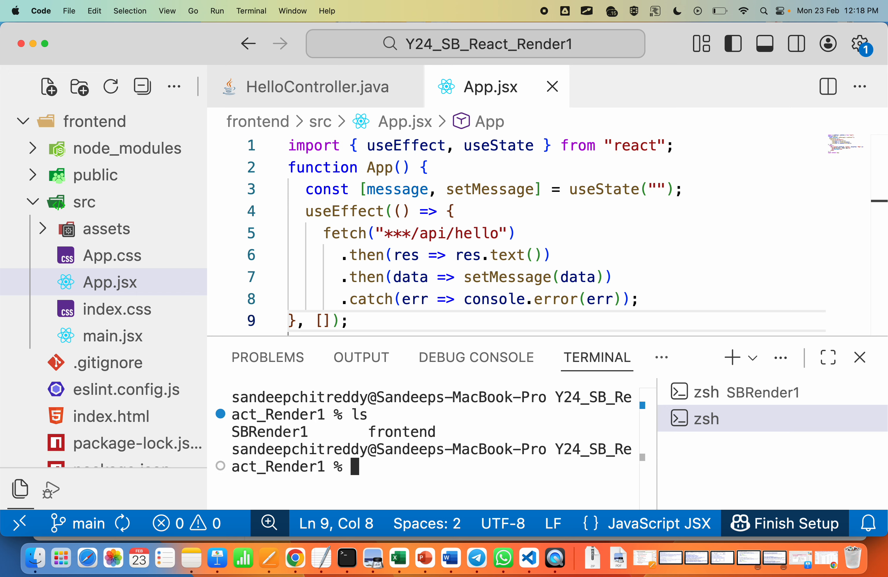
type("cd frontend")
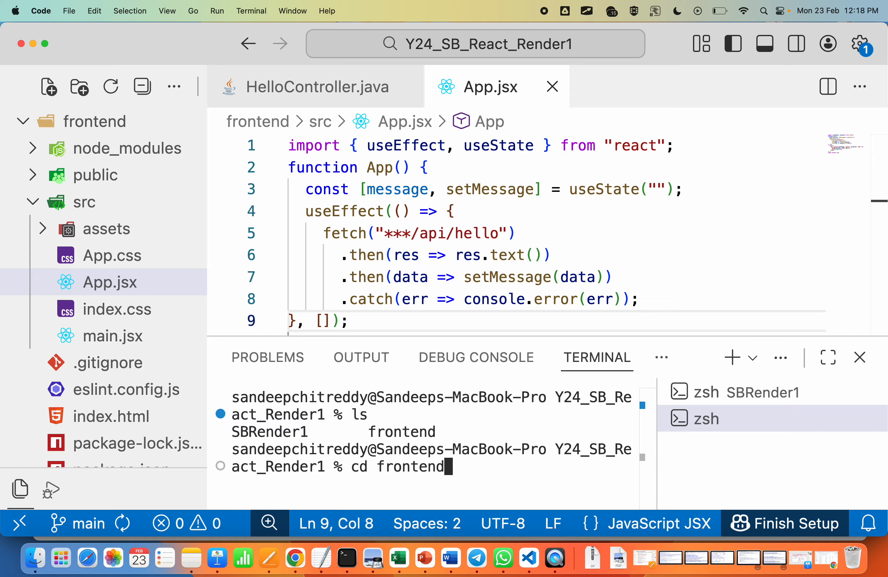
key("Return")
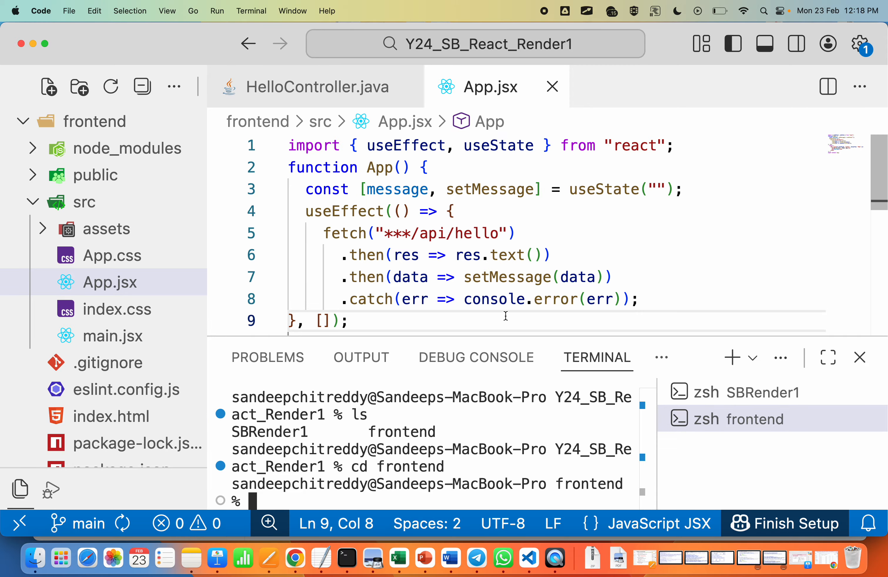
Step: Initialize a Git repository in the frontend folder with git init and stage all its files with git add
left_click_drag(505, 335, 505, 261)
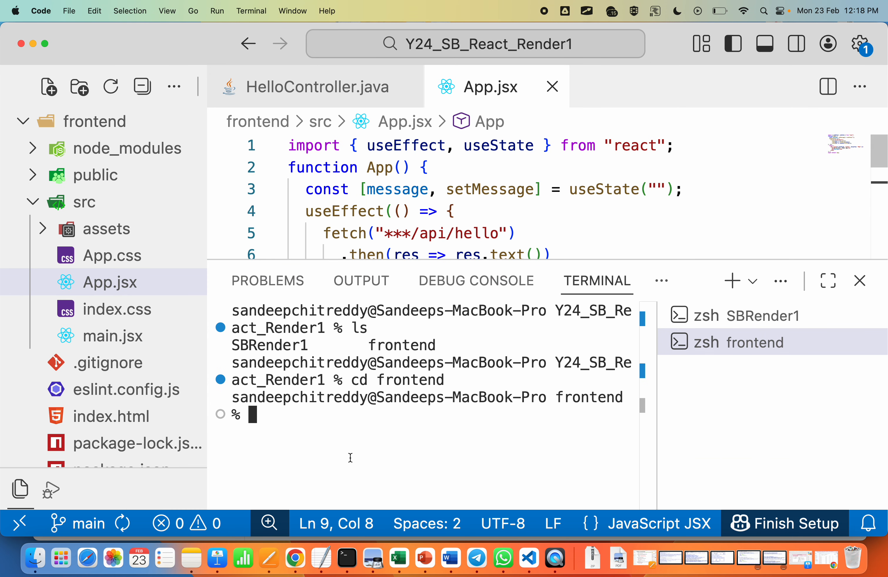
type("git init")
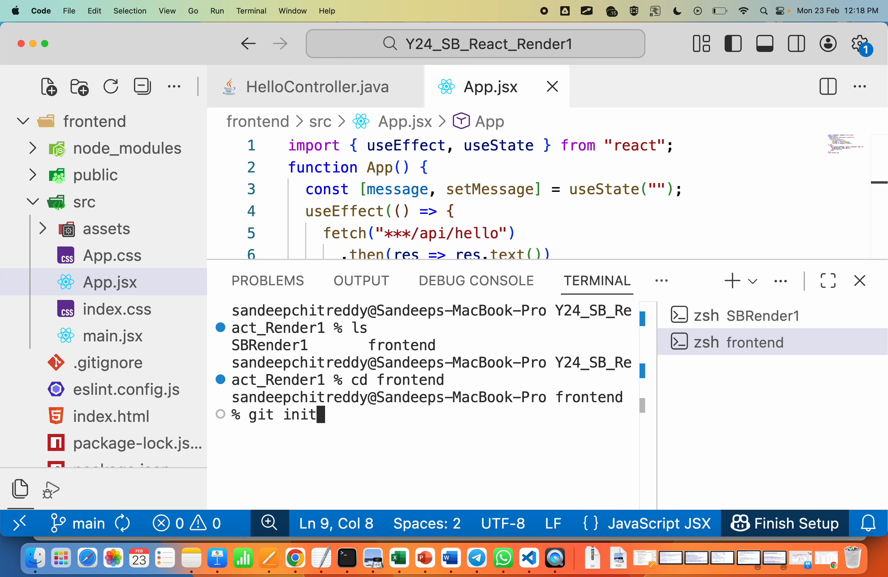
key("Return")
type("git ")
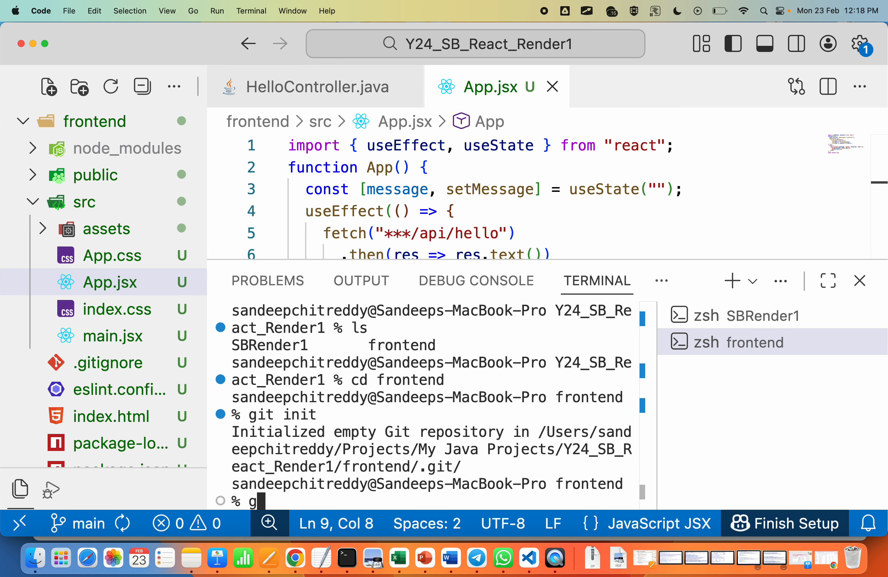
type("add .")
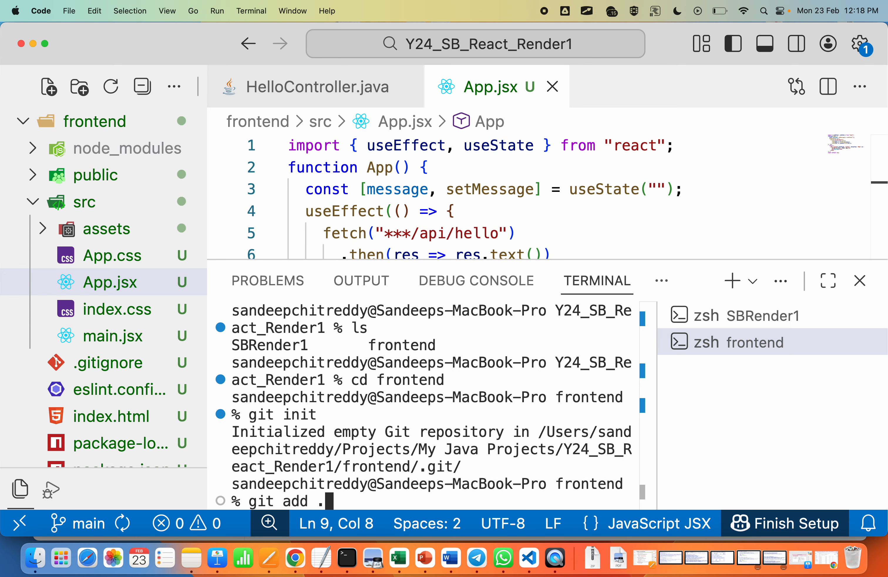
key("Return")
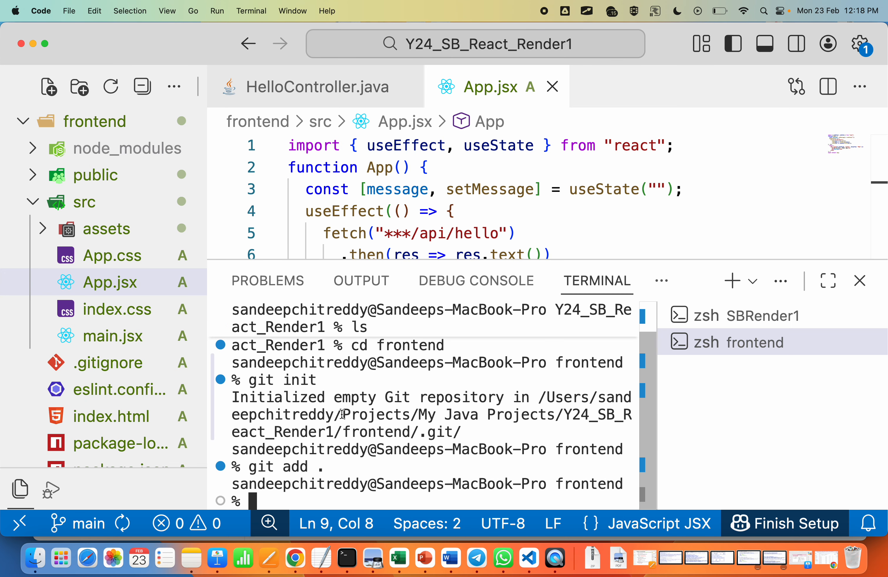
Step: Commit the staged frontend files with the message "Initial Frontend commit"
type("git commi")
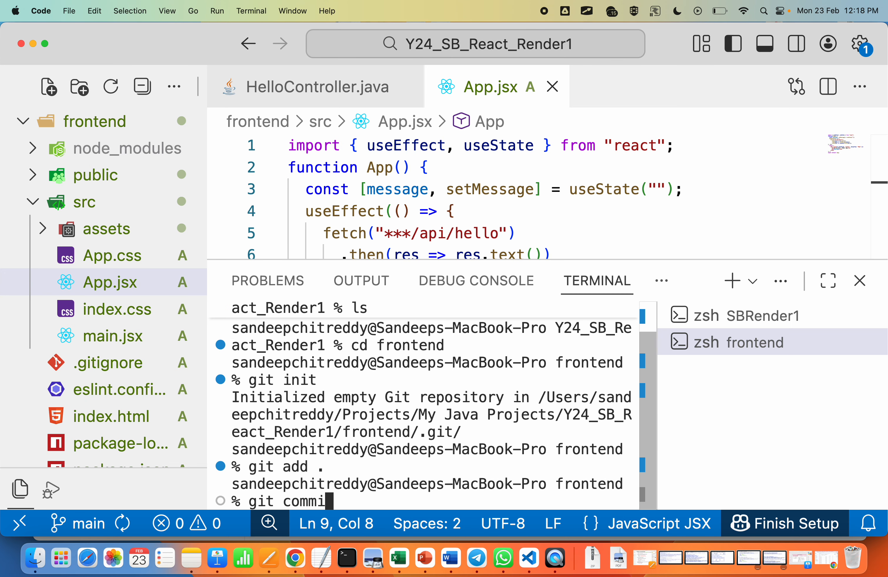
type("t -m \"Initi")
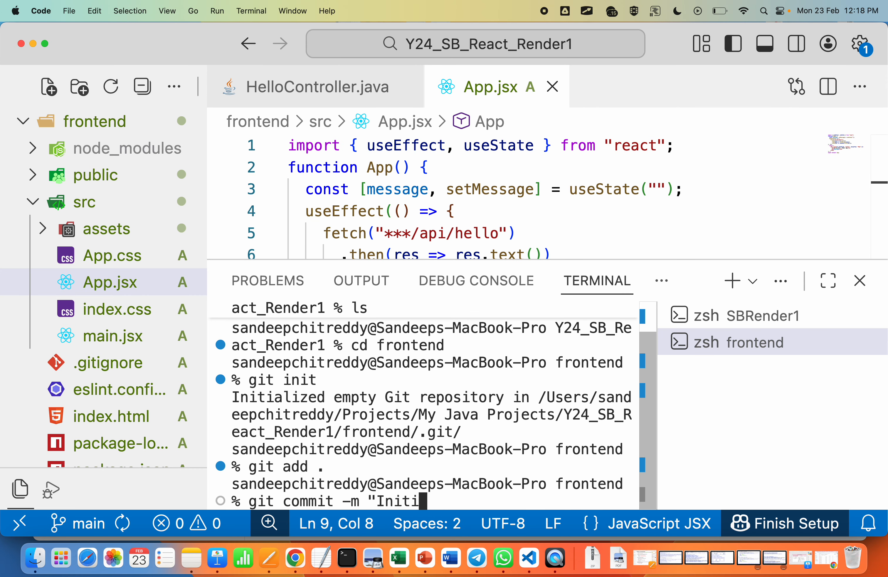
type("al Frontene")
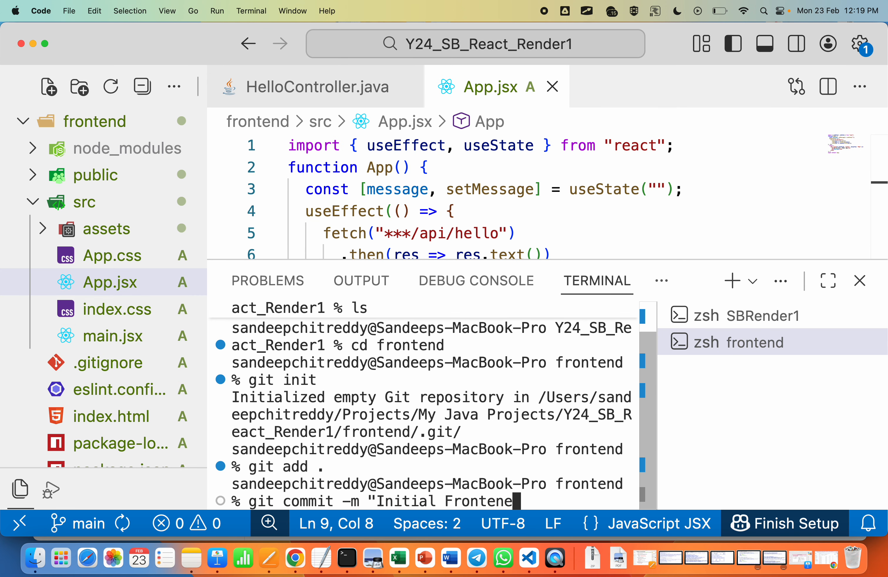
key("BackSpace")
type("d commit\"")
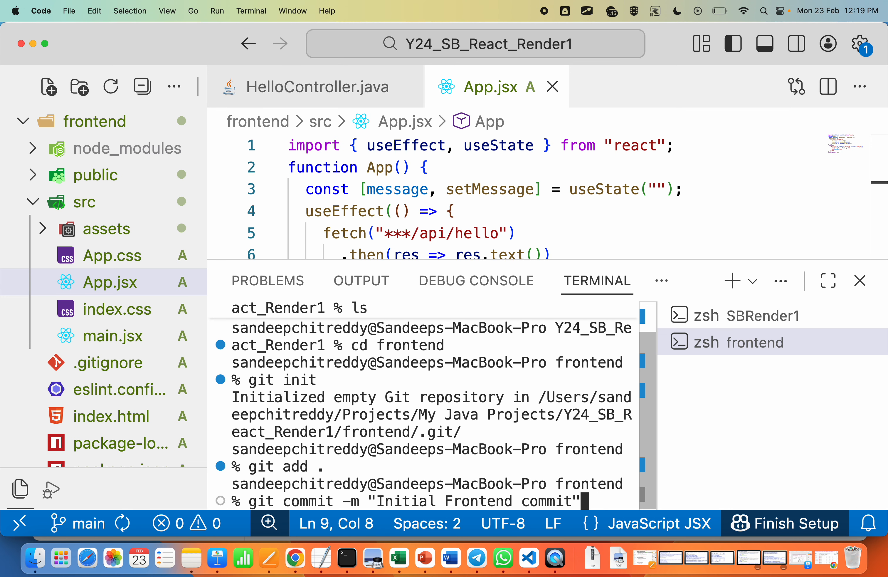
key("Return")
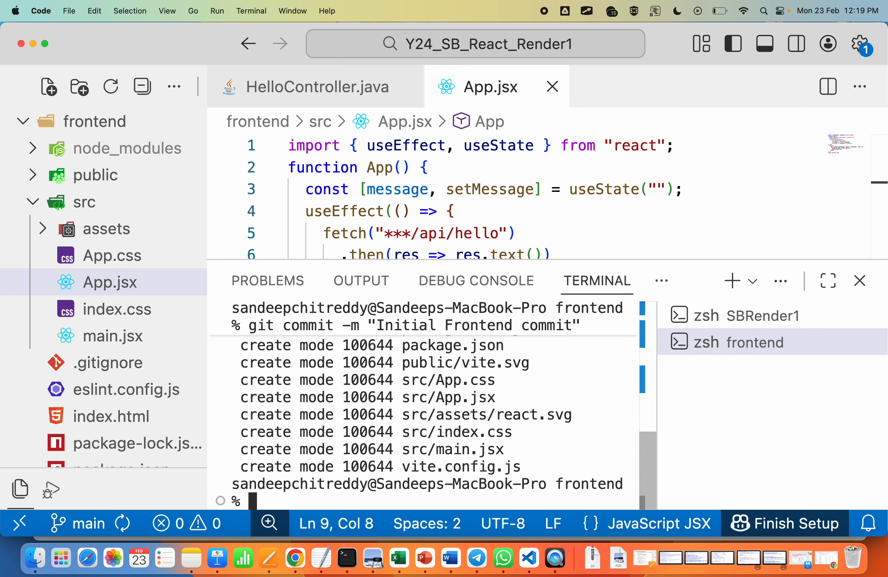
Step: Name the frontend repository's branch main with git branch -M main
type("git brna")
key("BackSpace")
key("BackSpace")
type("an")
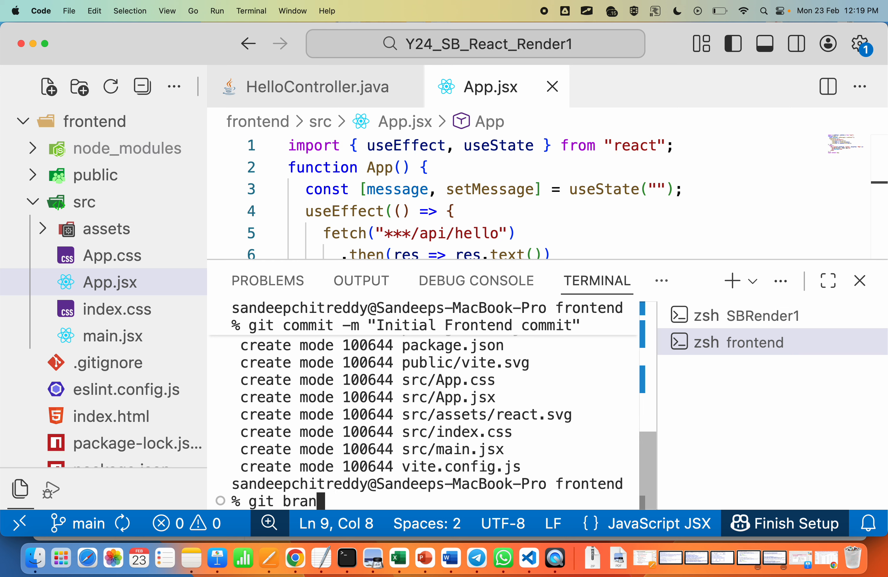
type("ch -M main")
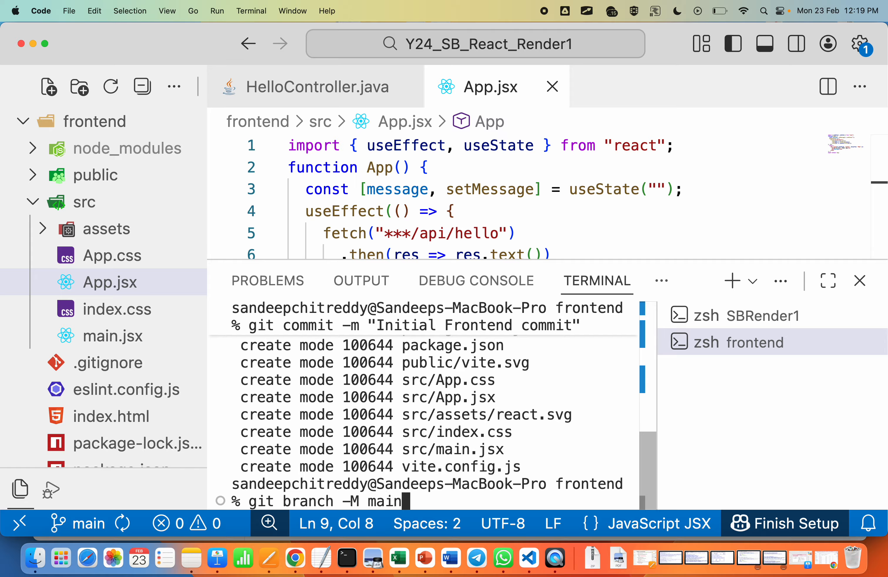
key("Return")
Step: List the frontend repository's branches with git branch
type("gitr")
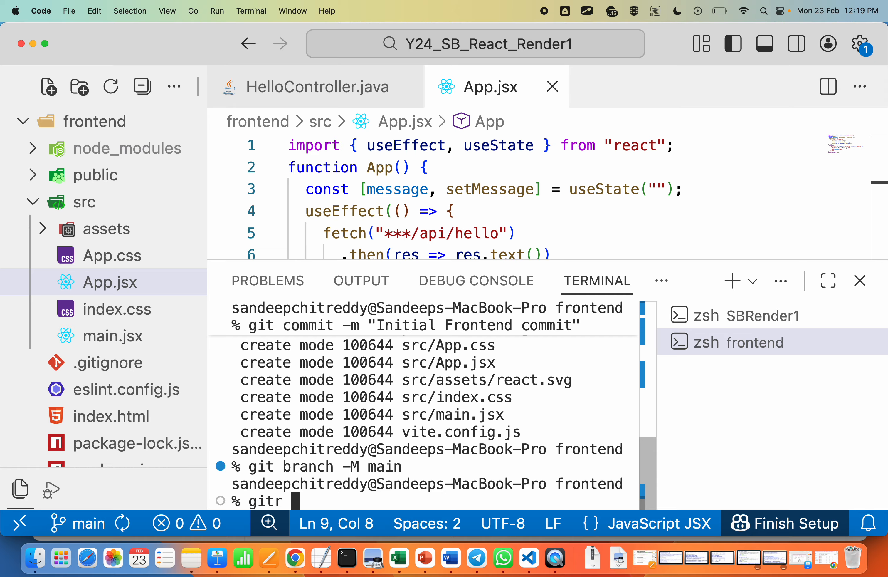
key("BackSpace")
key("BackSpace")
type("bran")
key("BackSpace")
key("BackSpace")
type("anch")
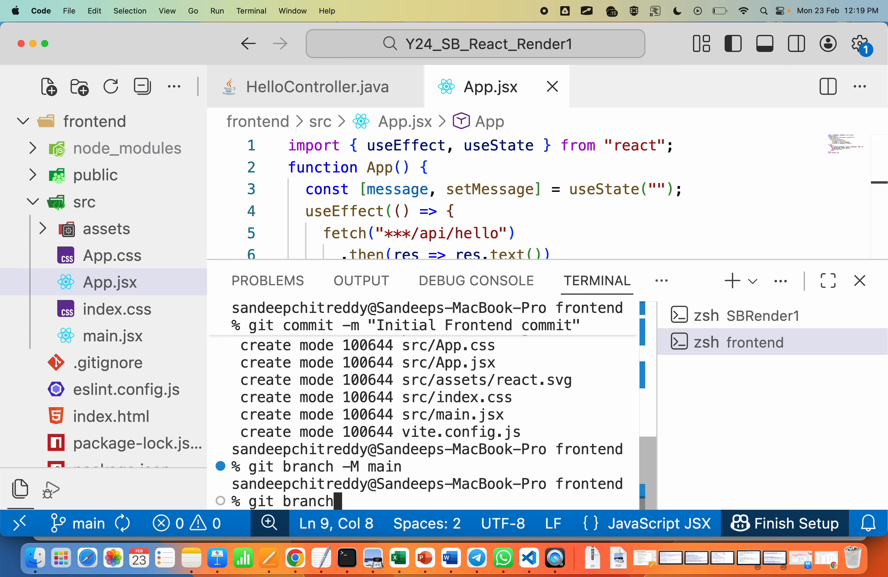
key("Return")
type("git ")
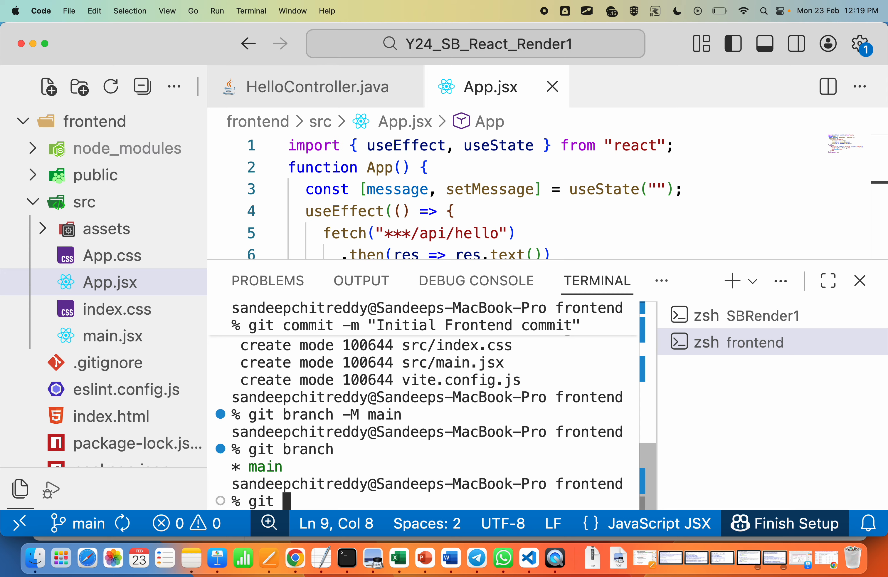
type("remote add")
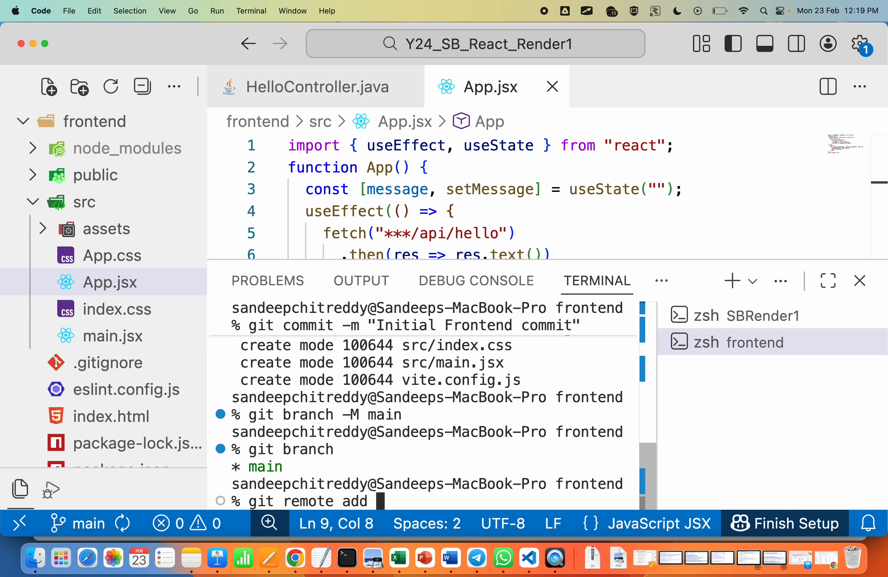
key("BackSpace")
key("BackSpace")
key("BackSpace")
key("BackSpace")
key("BackSpace")
key("BackSpace")
key("BackSpace")
key("BackSpace")
key("BackSpace")
key("BackSpace")
key("BackSpace")
key("BackSpace")
key("BackSpace")
key("BackSpace")
key("BackSpace")
Step: Switch to Chrome and open the new repository form from the GitHub account's repository list
key("super+Tab")
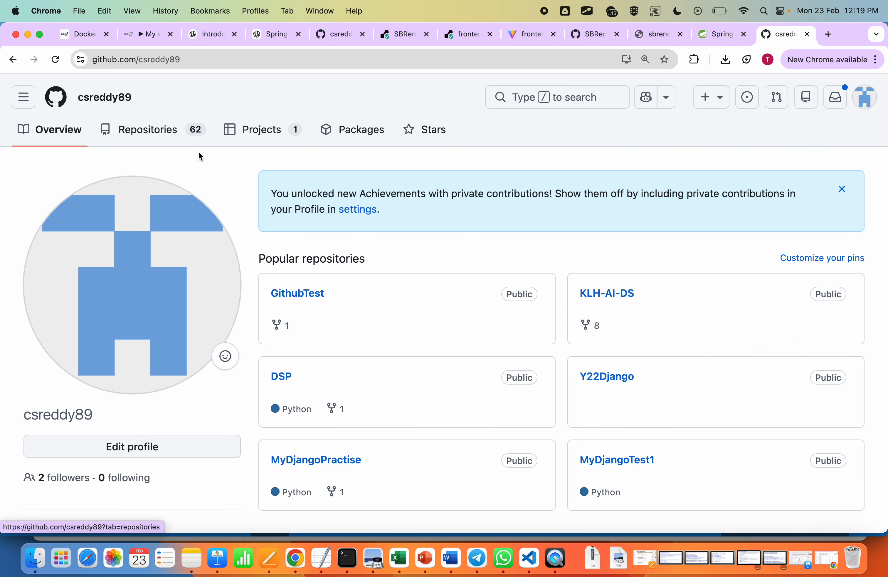
left_click(161, 130)
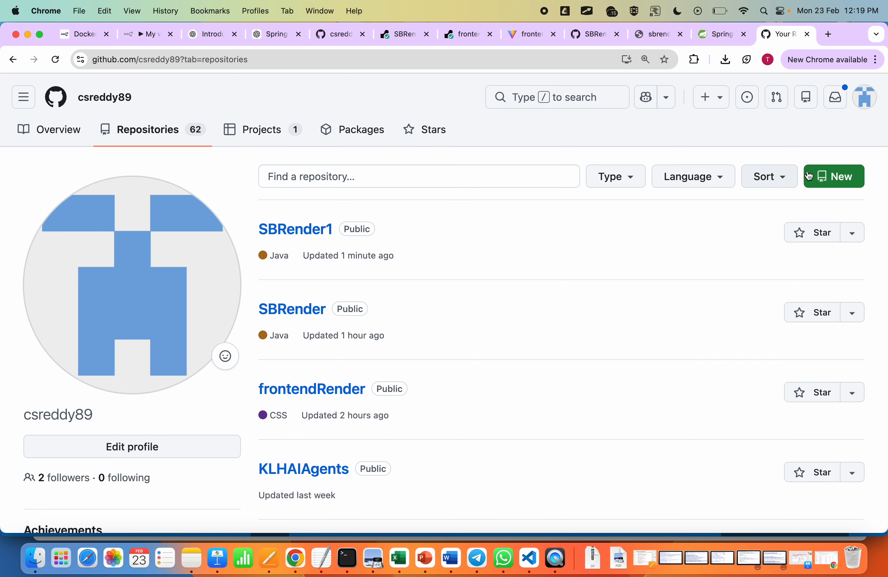
left_click(846, 176)
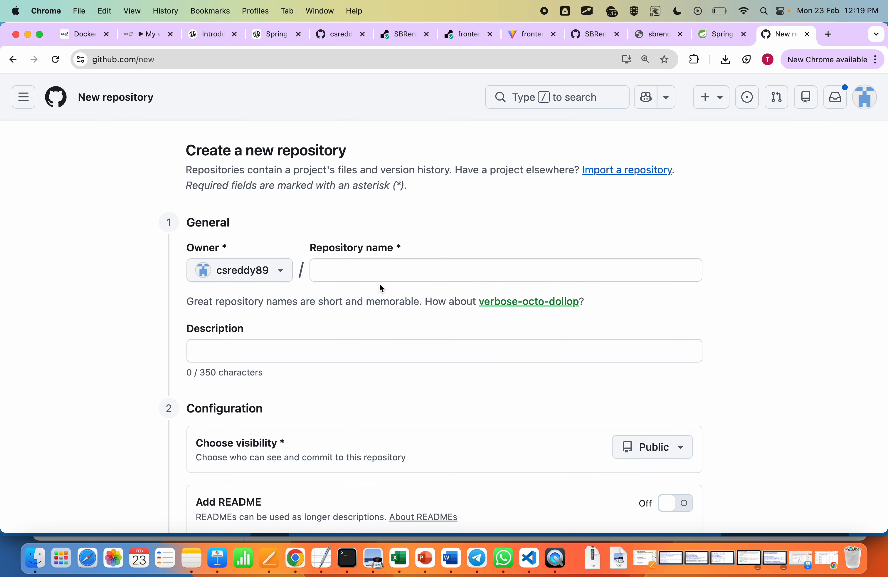
left_click(357, 270)
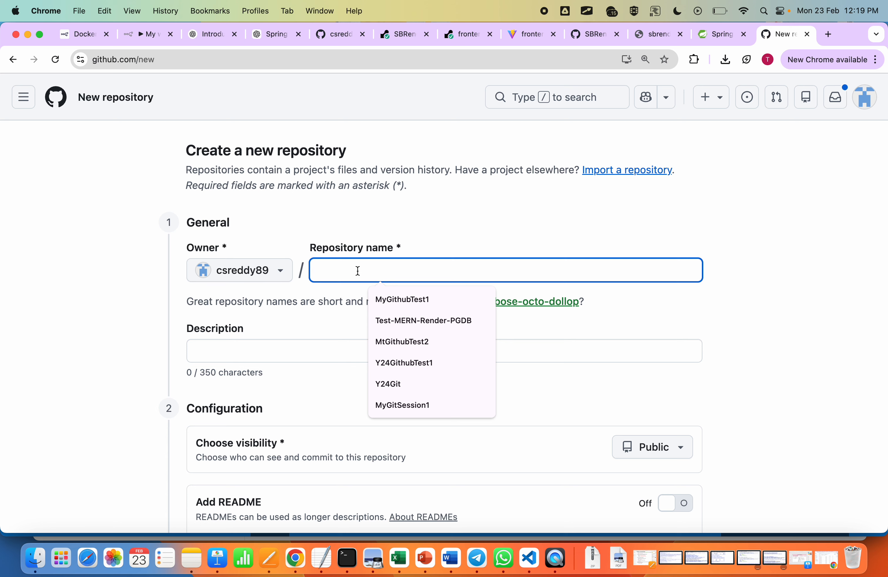
type("Render")
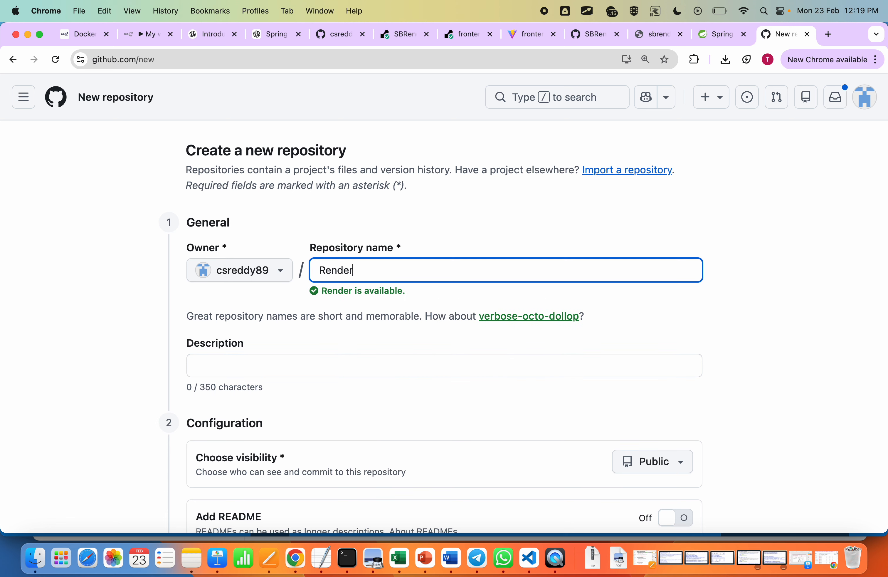
type("-")
key("BackSpace")
key("BackSpace")
key("BackSpace")
key("BackSpace")
key("BackSpace")
key("BackSpace")
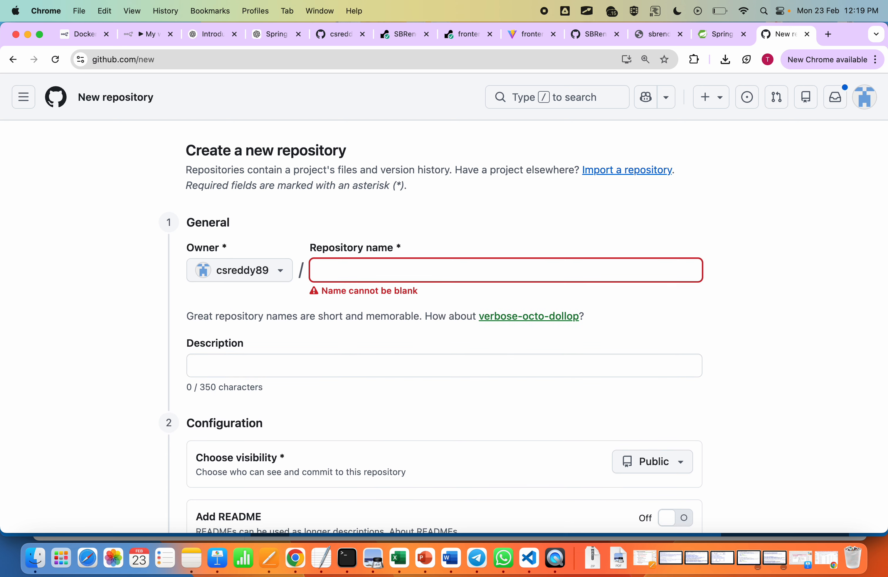
Step: Name the new repository frontendRender1 and create it as a public repository without a README, .gitignore or license
type("frontend")
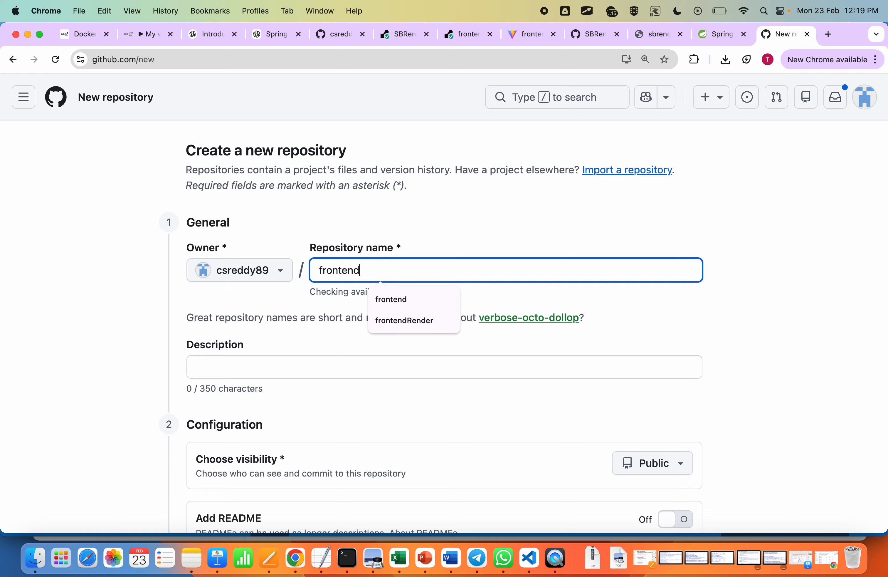
type("-r")
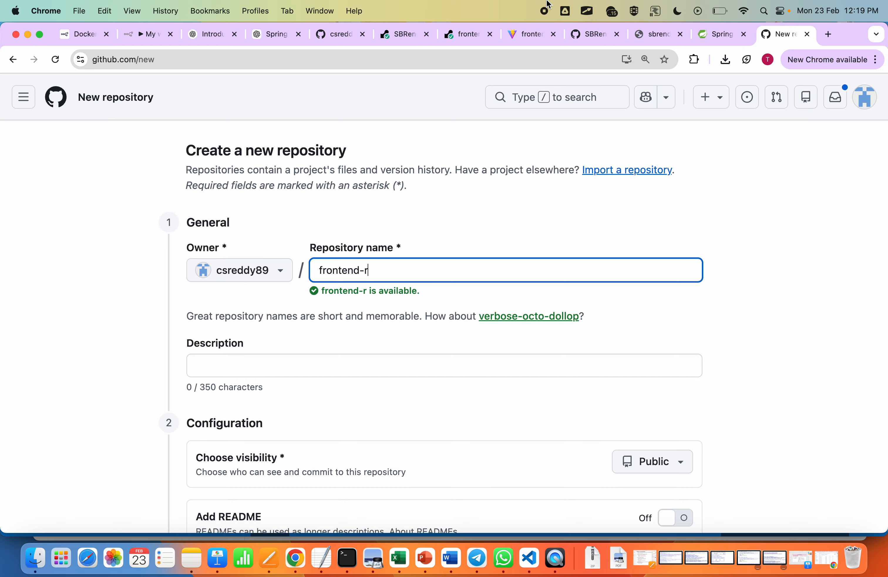
key("BackSpace")
key("BackSpace")
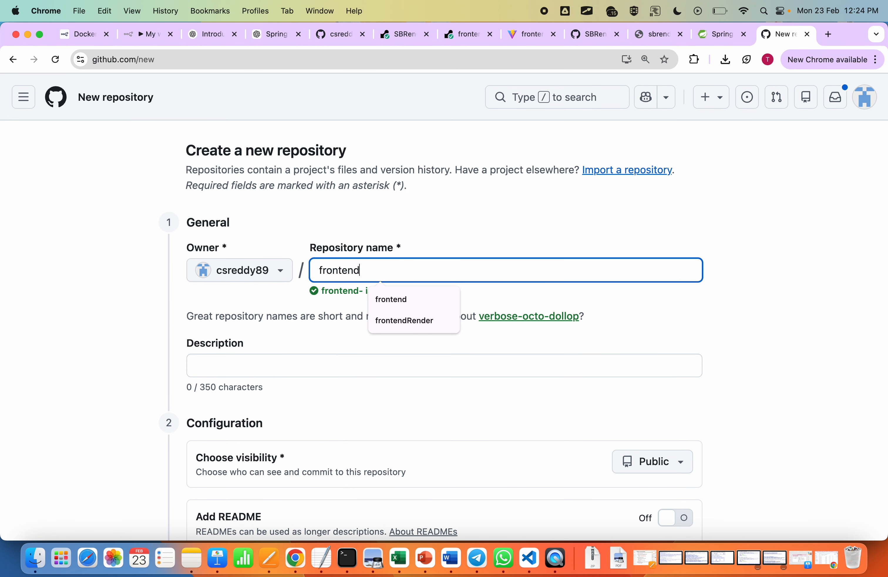
type("Render")
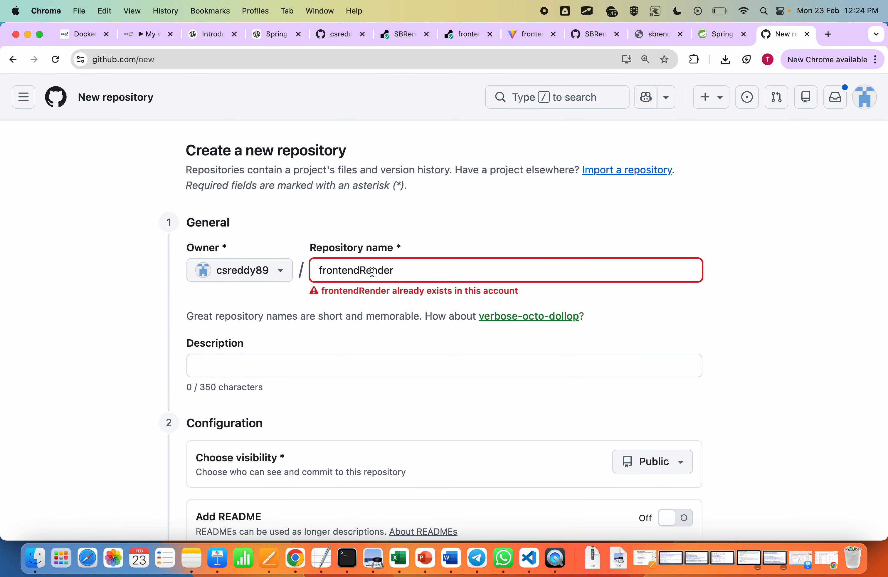
type("1")
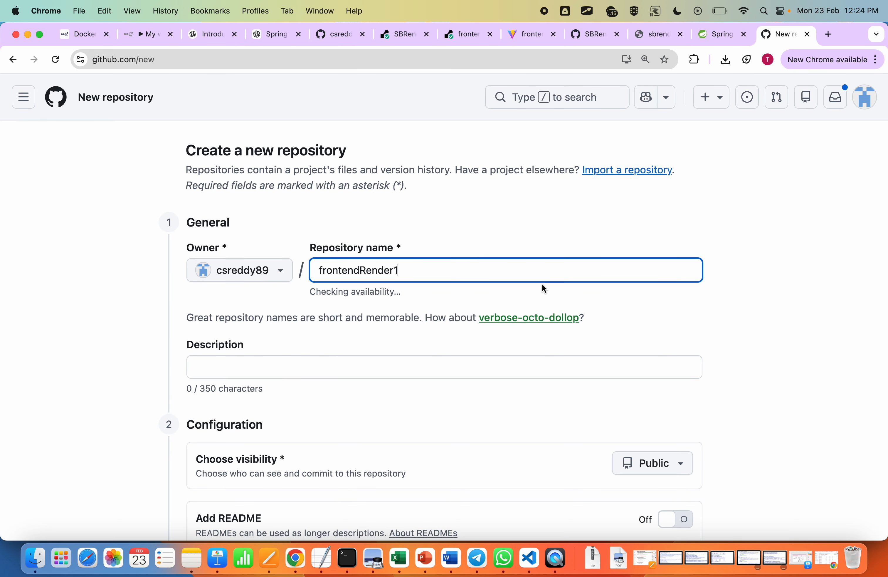
scroll(543, 286, "down", 5)
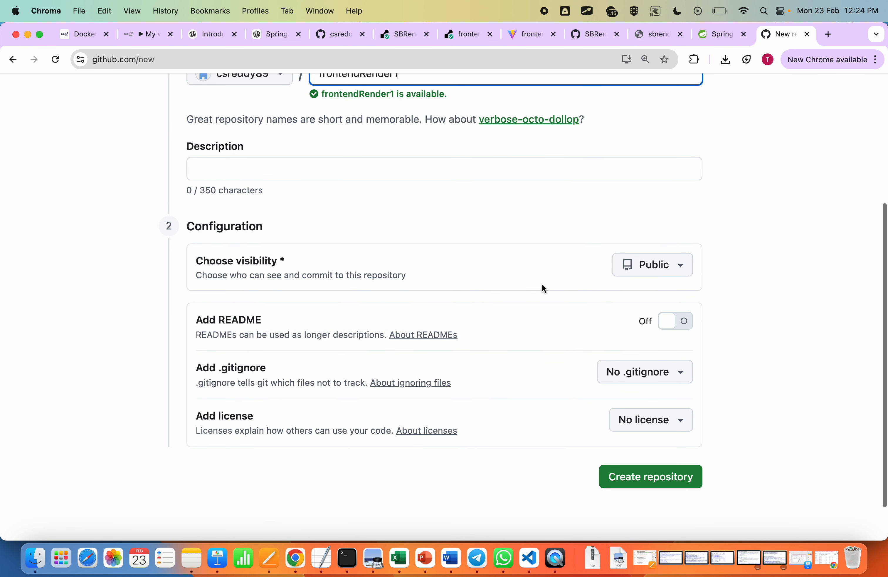
left_click(662, 479)
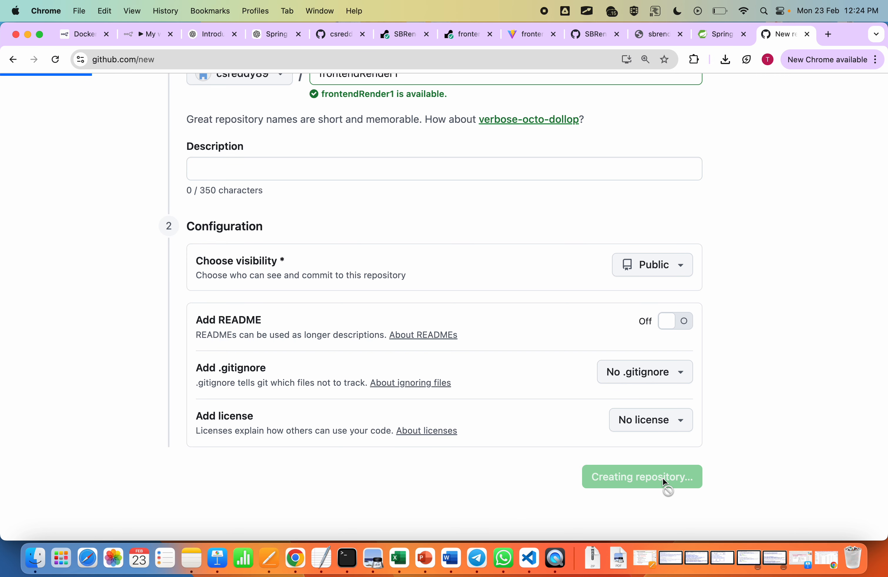
Step: Copy GitHub's git remote add origin command for frontendRender1 and run it in the VS Code terminal for the frontend folder
scroll(257, 465, "down", 5)
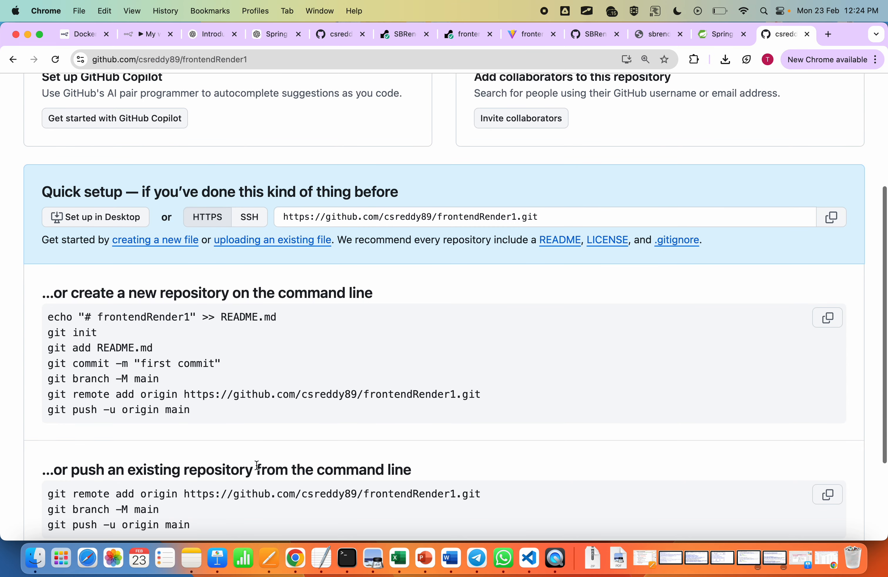
triple_click(270, 395)
key("super+c")
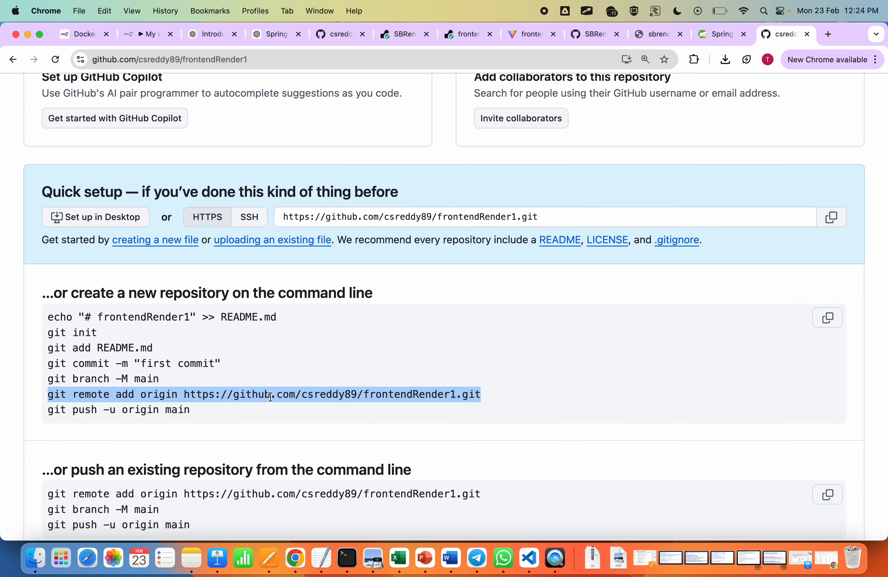
left_click(537, 564)
key("super+v")
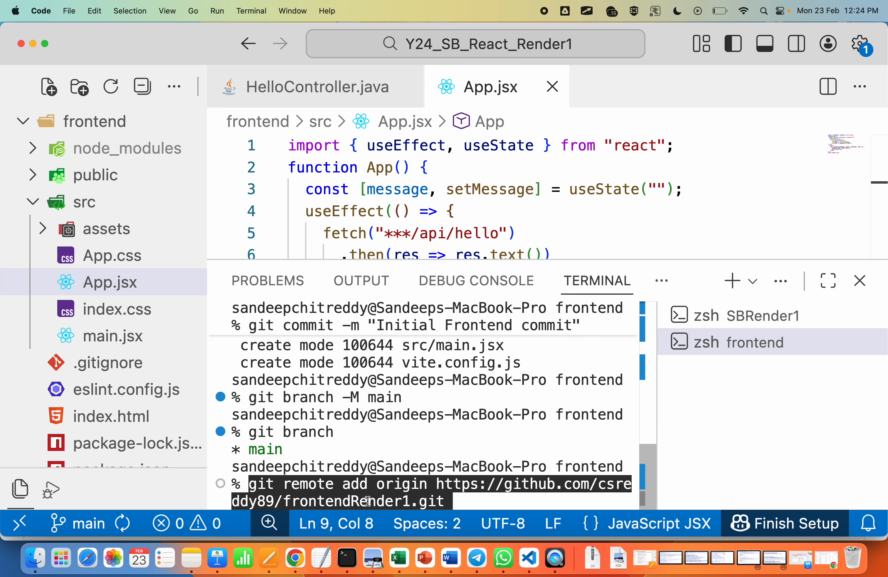
key("Right")
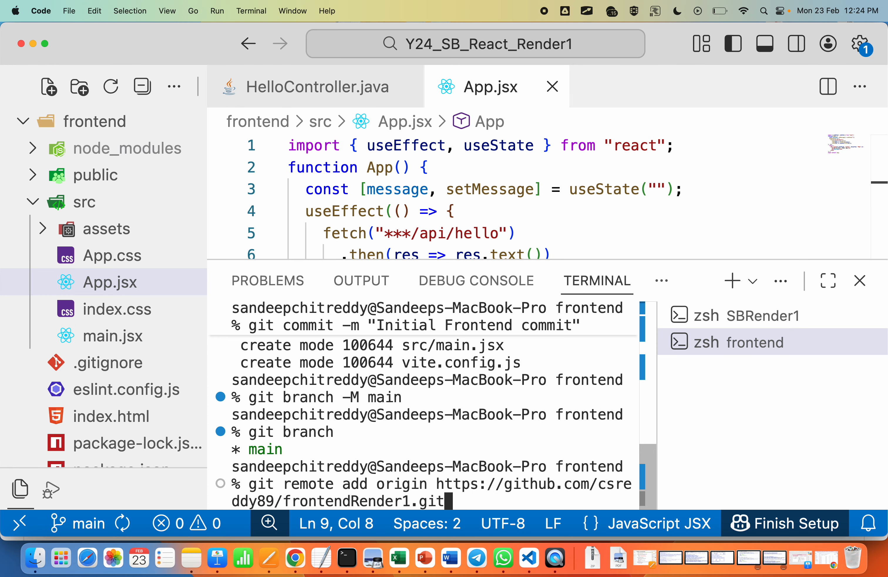
key("Return")
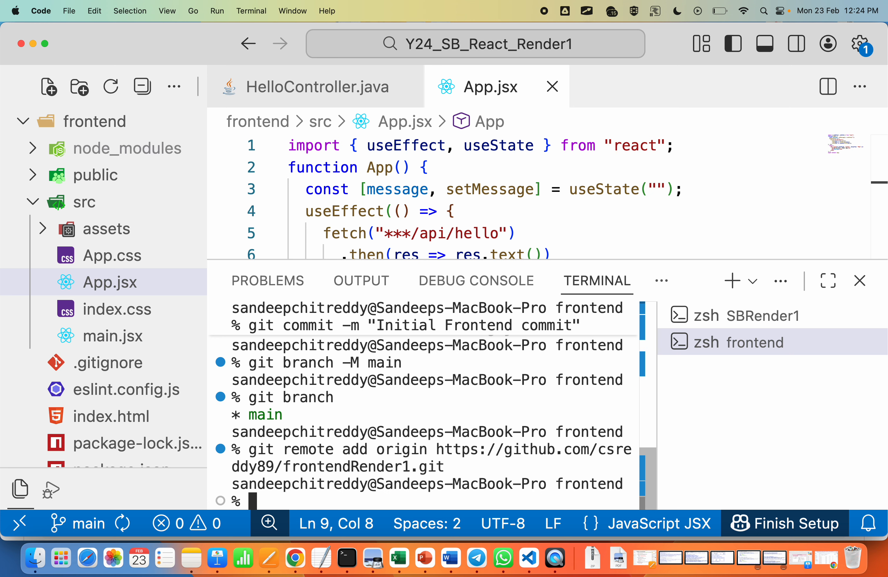
Step: Push the frontend's main branch to its remote and set the upstream with git push -u origin main
key("Up")
key("Up")
key("Up")
key("Up")
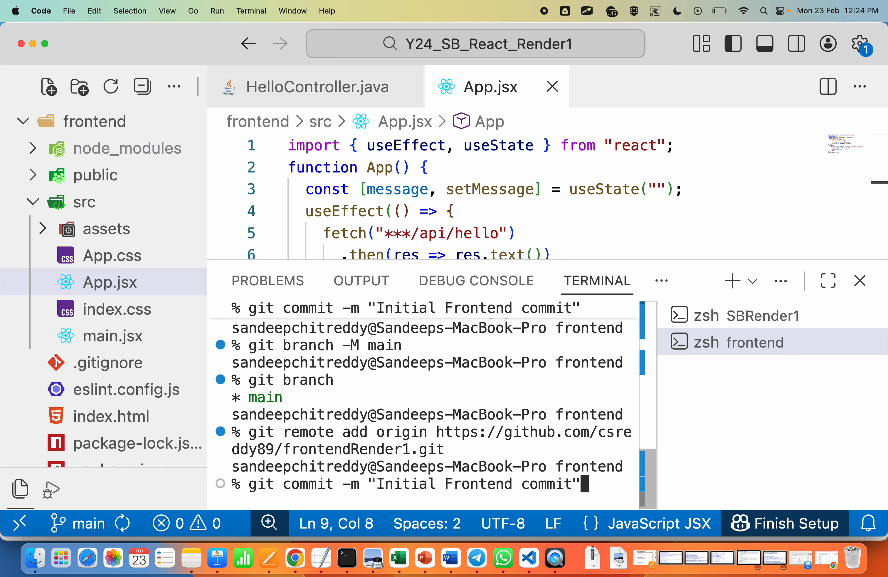
key("Down")
key("Up")
key("Up")
key("Up")
key("Up")
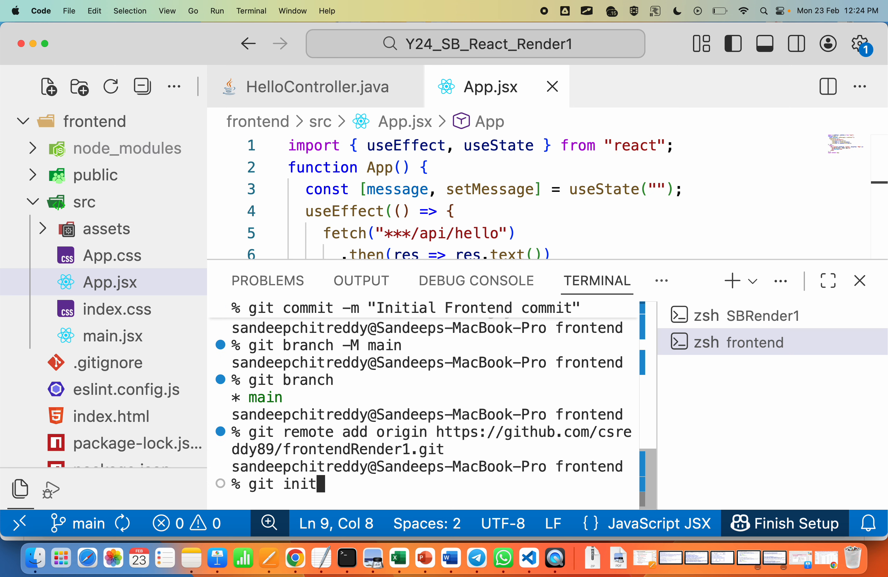
key("Up")
key("Up")
key("Up")
key("Up")
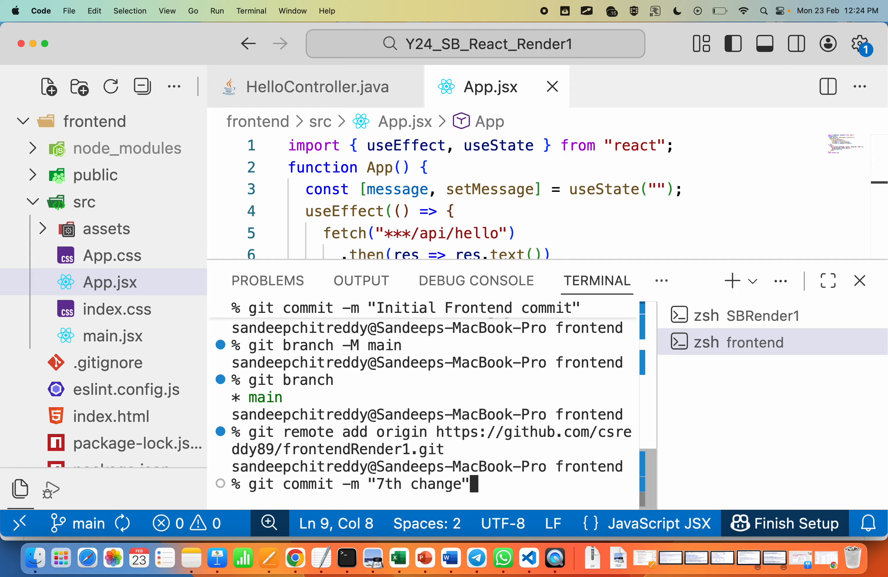
key("Down")
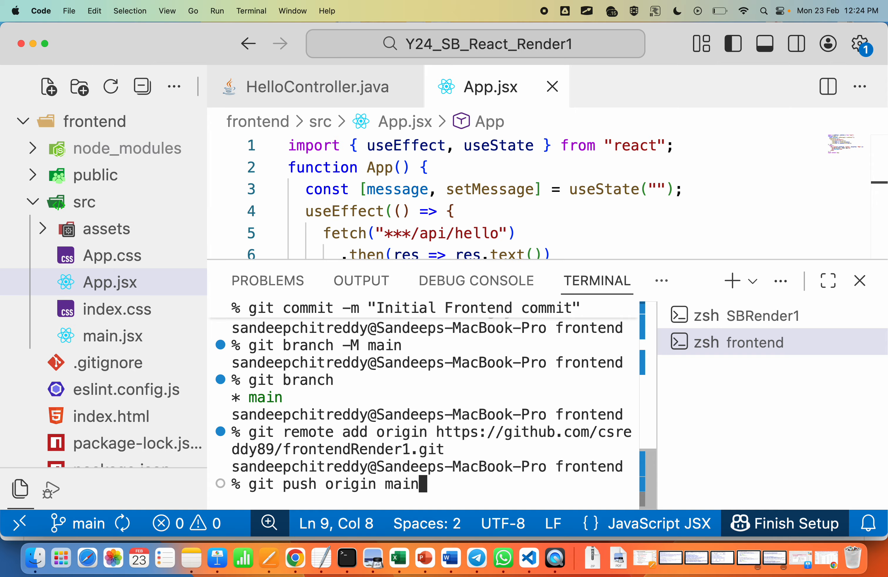
key("Left")
key("Left")
key("Left")
key("Left")
key("Left")
key("Left")
key("Left")
key("Left")
key("Left")
key("Left")
type("-u")
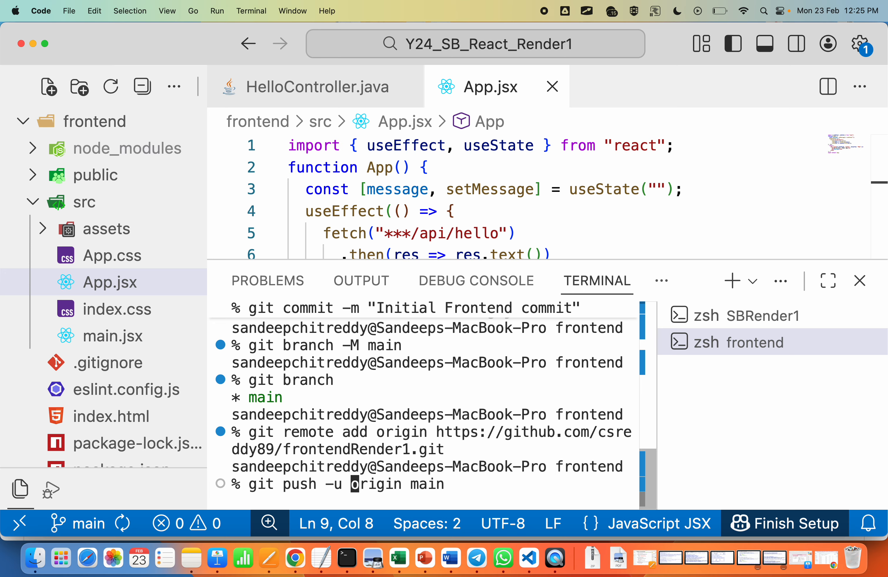
key("Return")
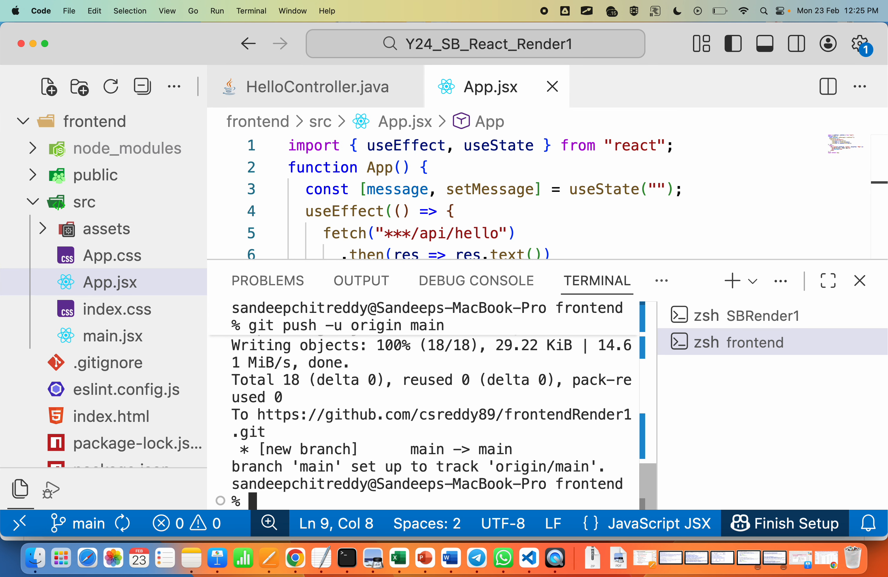
Step: Switch to Chrome and reload the frontendRender1 repository page to check the pushed files
key("super+Tab")
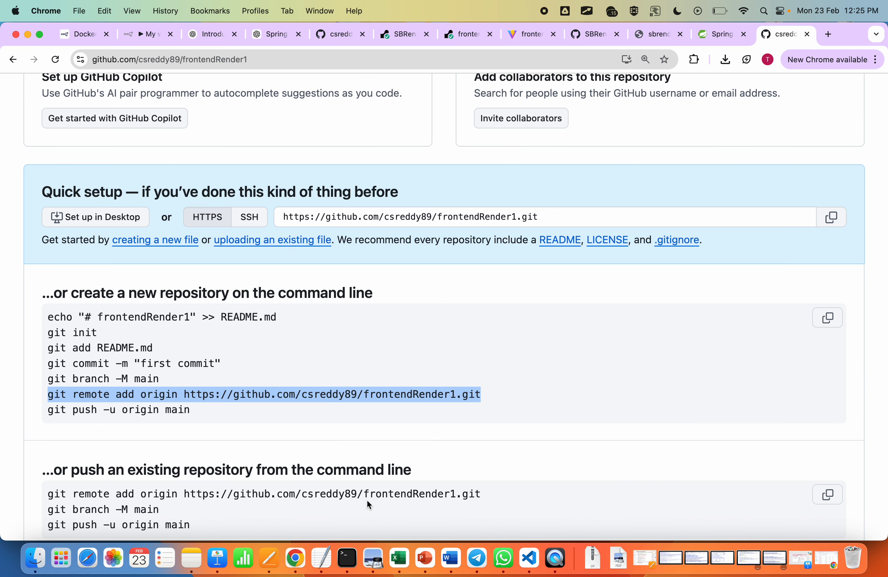
left_click(56, 60)
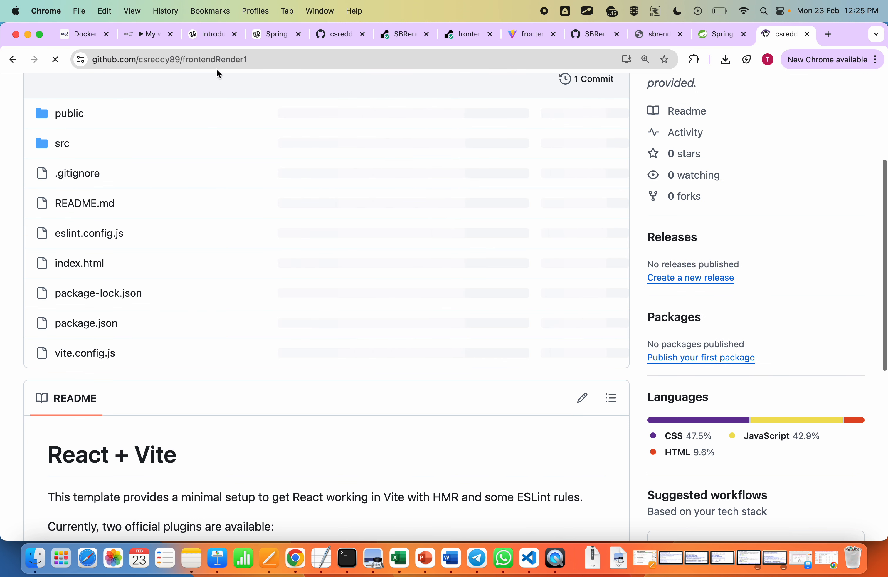
scroll(217, 245, "up", 5)
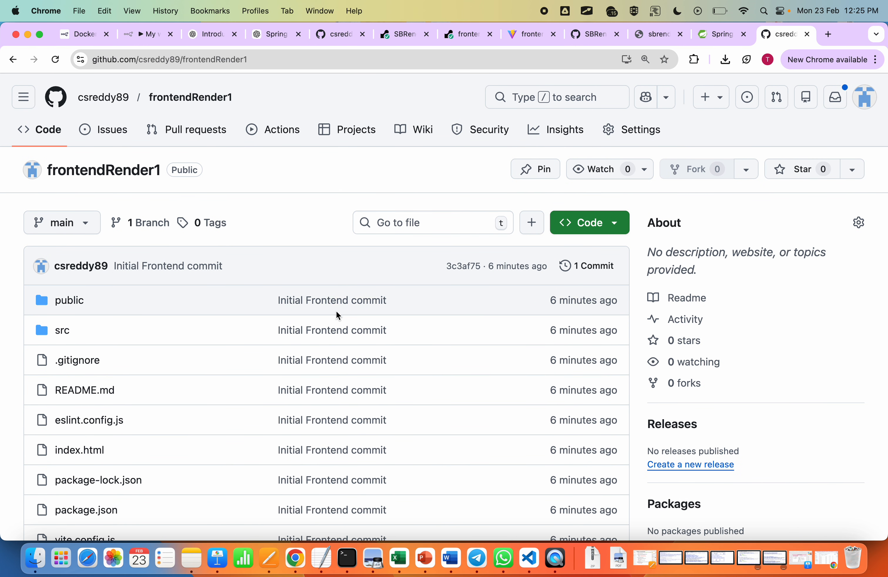
key("super+minus")
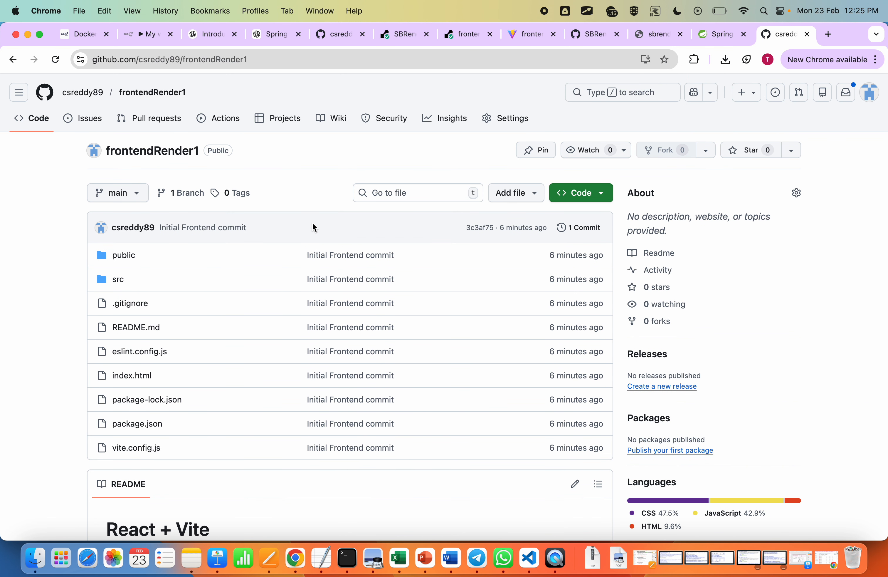
Step: Search for render in a new browser tab, open the Render website and go to its dashboard
left_click(829, 35)
type("r")
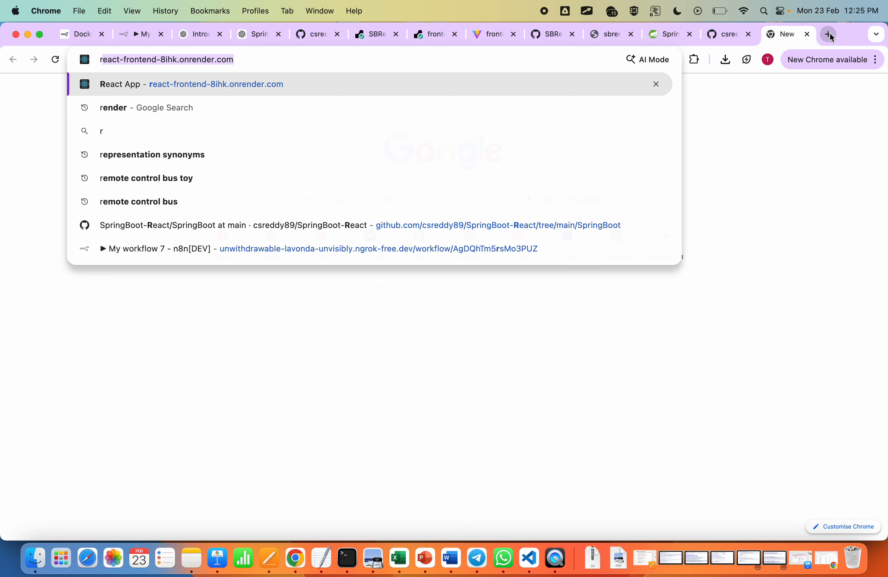
type("ender")
key("Return")
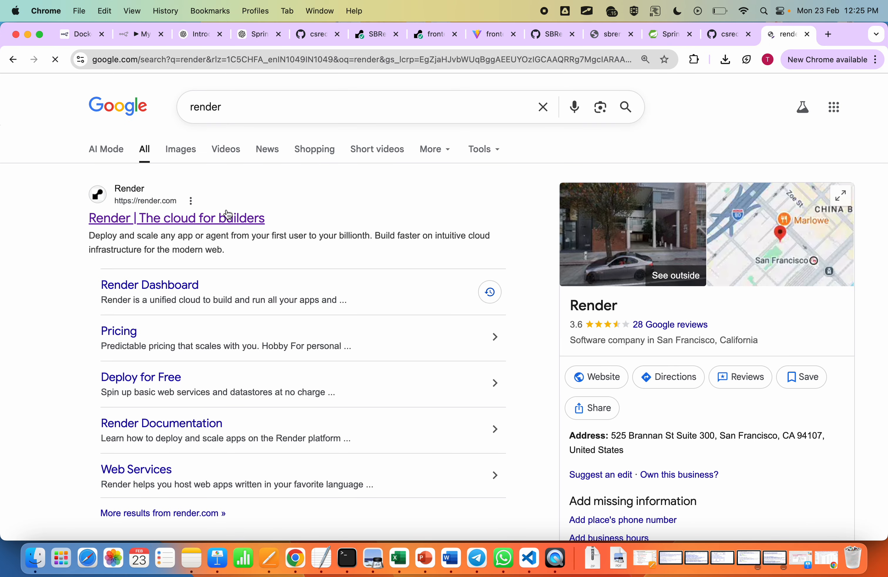
left_click(229, 216)
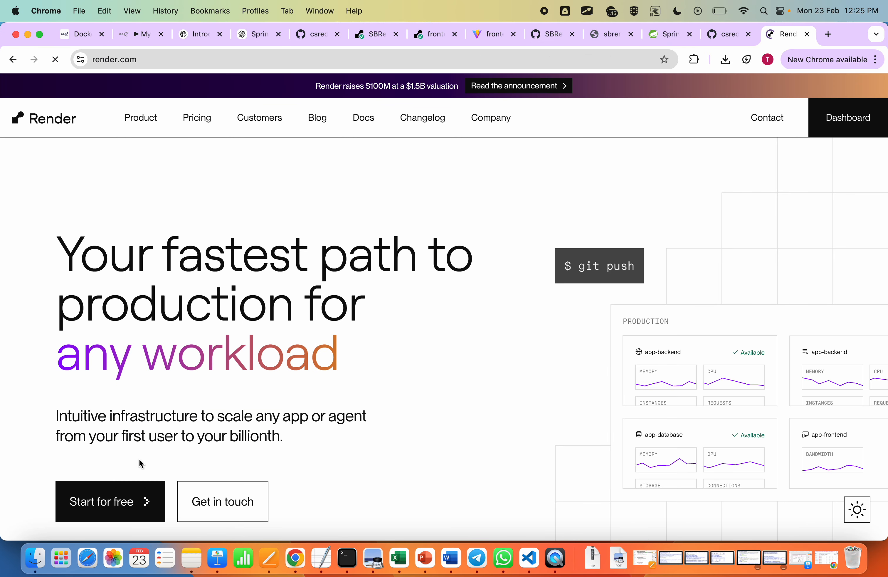
left_click(125, 511)
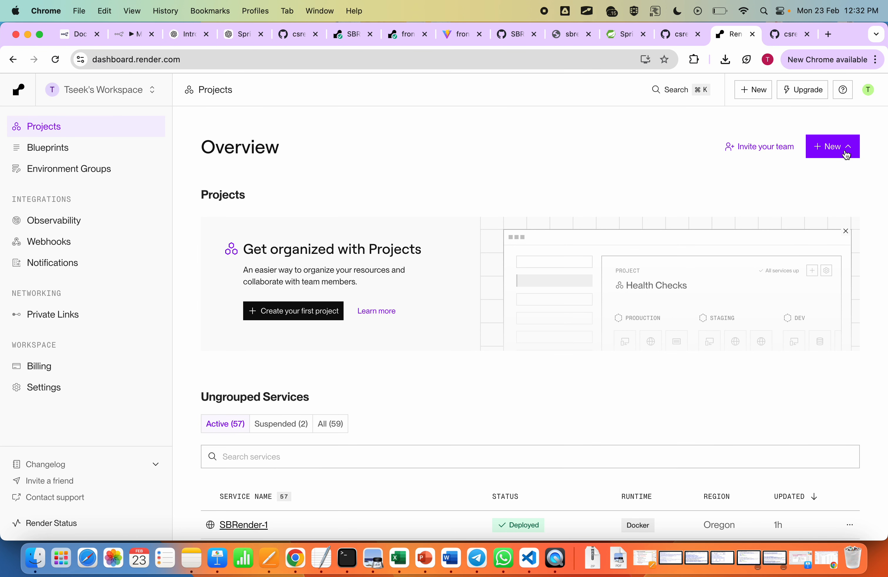
Step: Start a new web service on Render that takes its source from a public Git repository
left_click(844, 154)
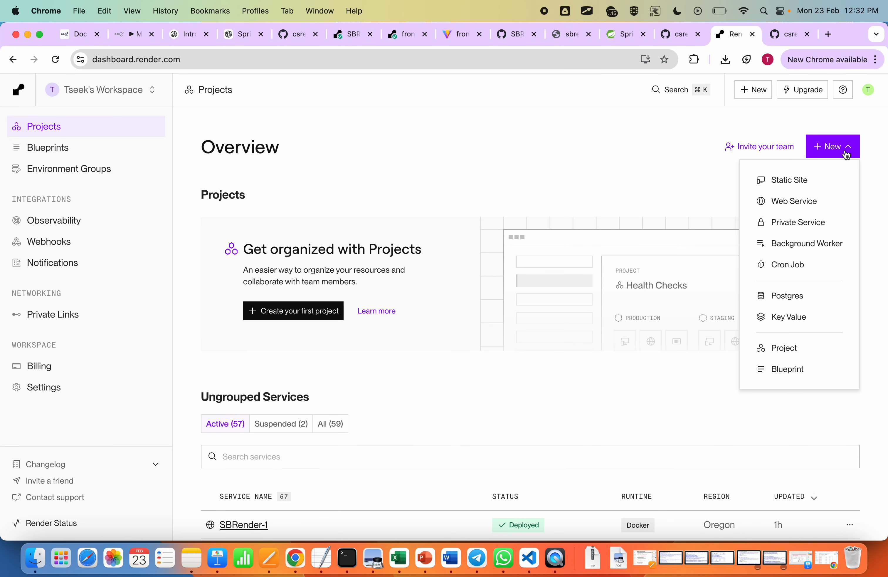
left_click(795, 206)
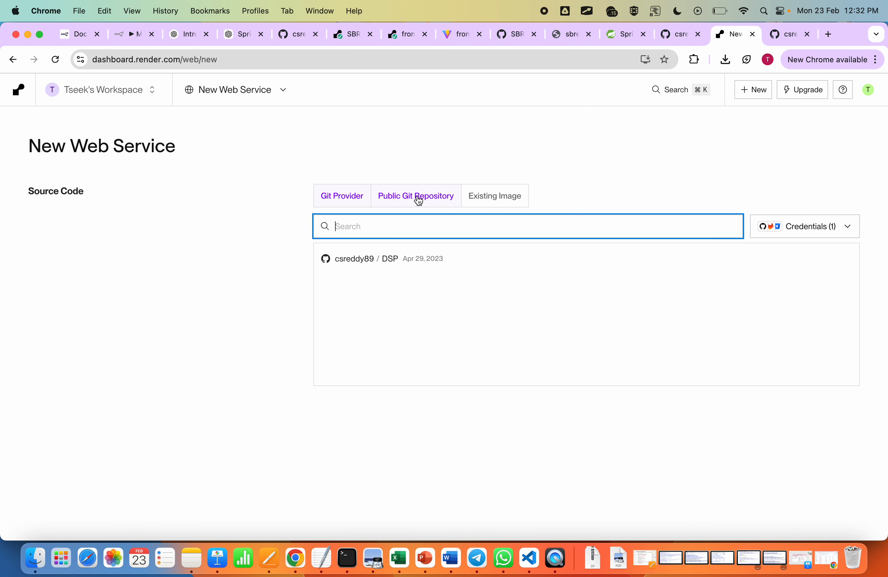
left_click(415, 196)
Step: Copy the SBRender1 repository's address from GitHub and connect it as the web service's source code
left_click(792, 36)
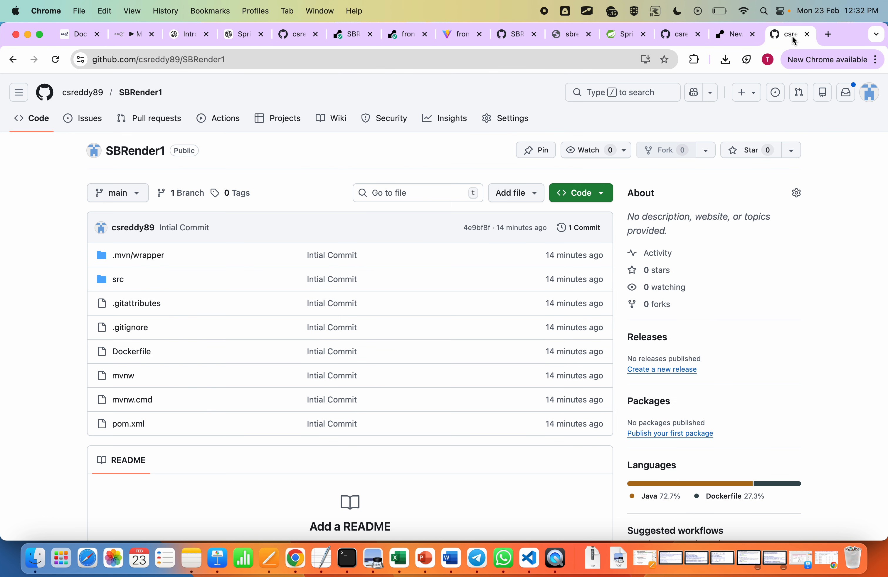
left_click(412, 61)
key("super+c")
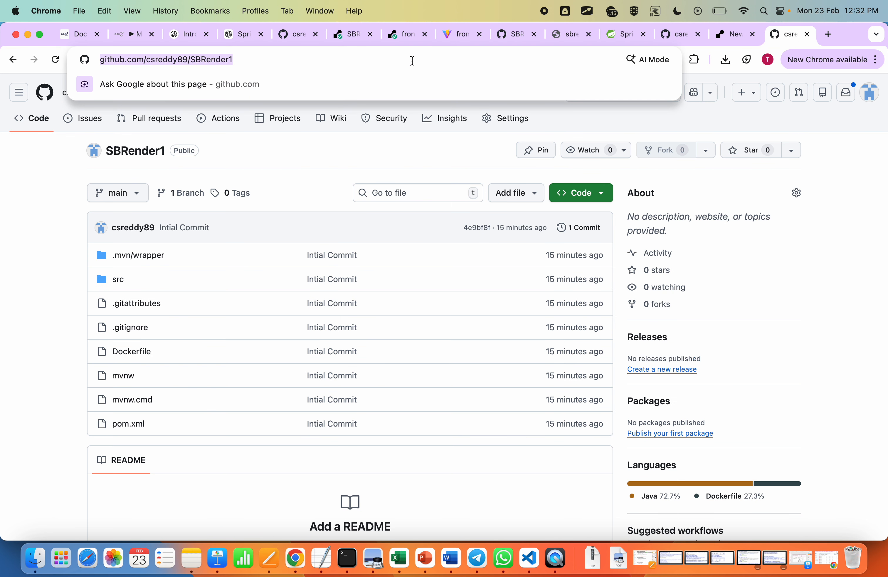
left_click(735, 35)
left_click(410, 240)
key("super+v")
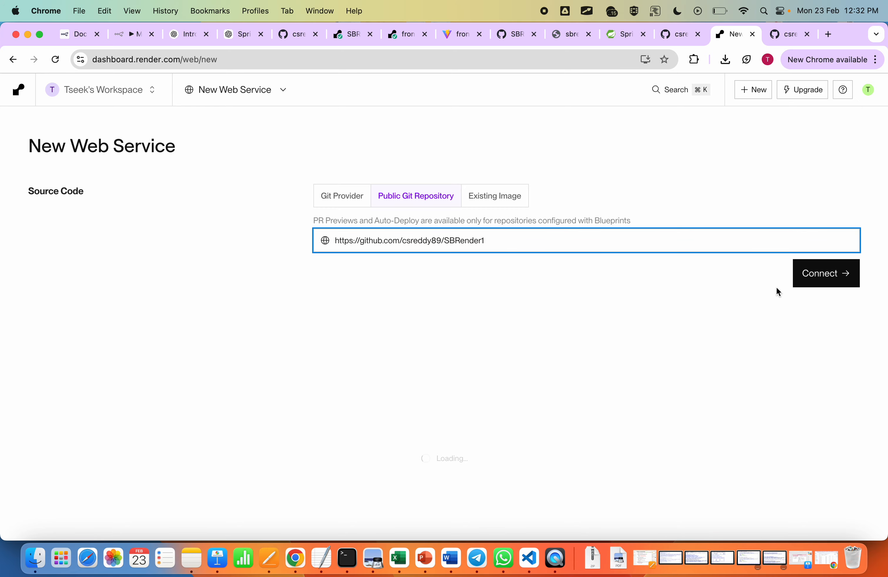
left_click(824, 277)
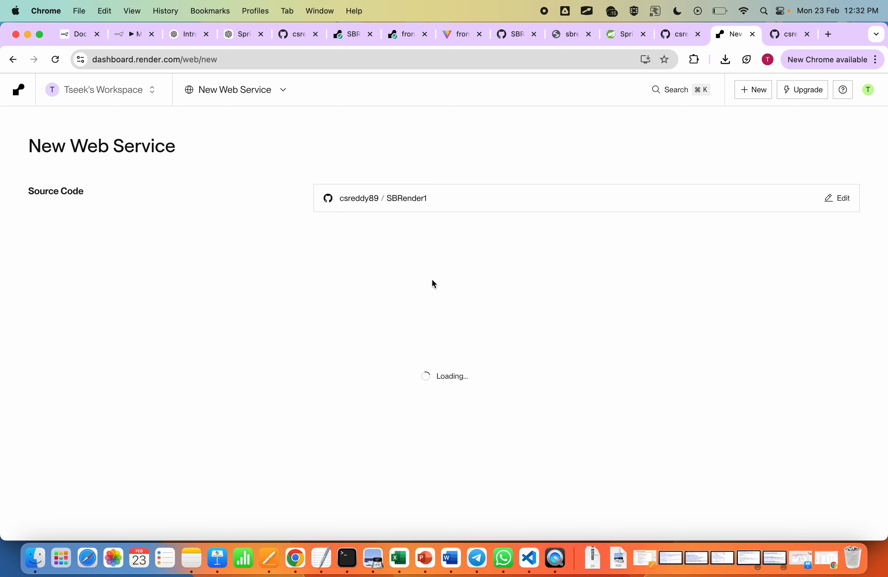
Step: Deploy the SBRender1 web service with Docker as the language, the main branch and the Free instance type
scroll(432, 278, "down", 7)
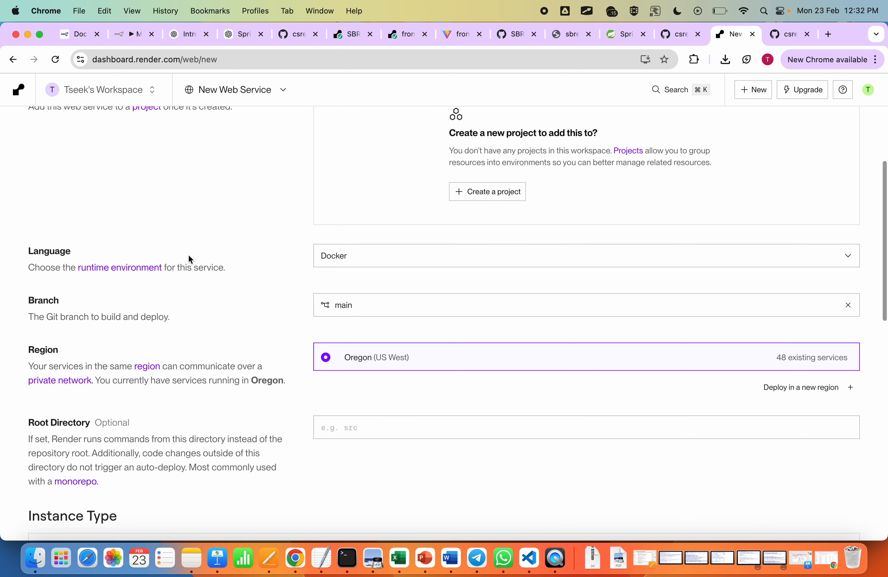
left_click(380, 259)
left_click(380, 259)
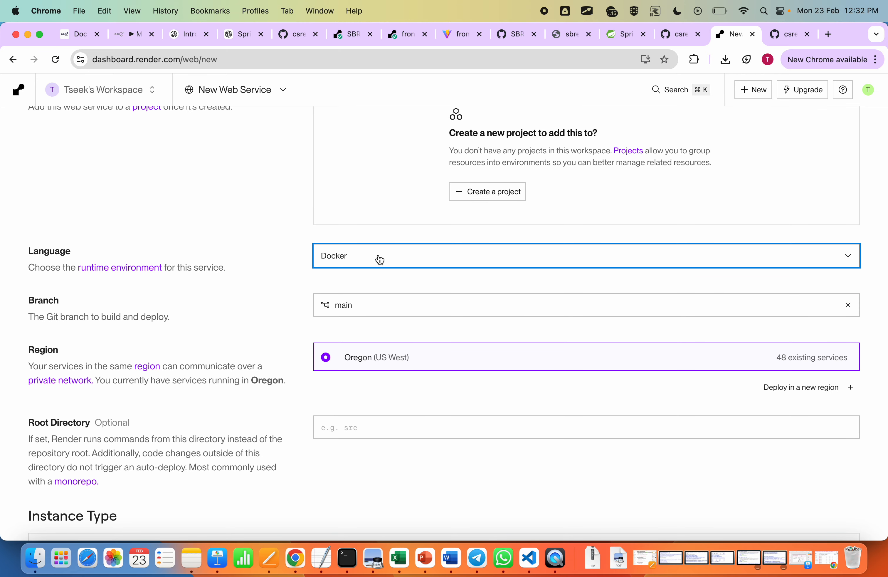
scroll(388, 288, "down", 2)
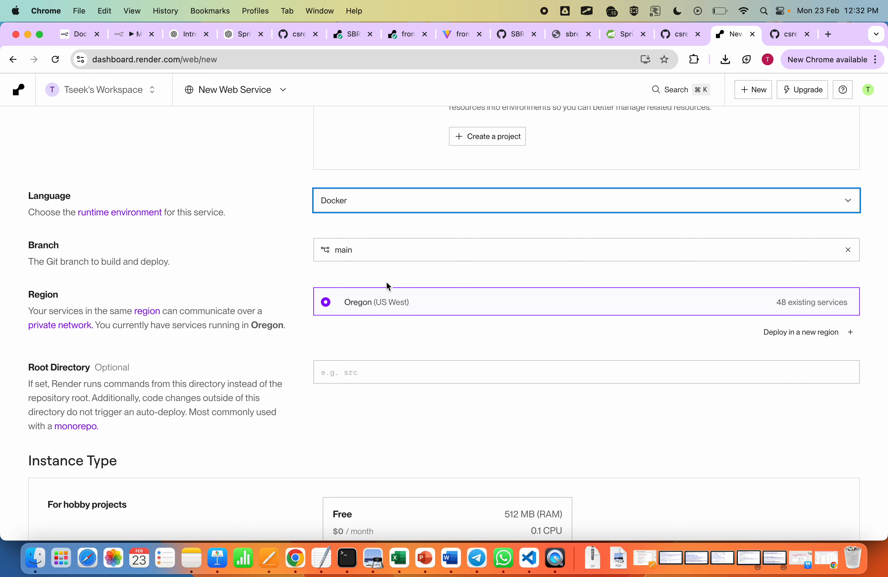
scroll(338, 360, "down", 1)
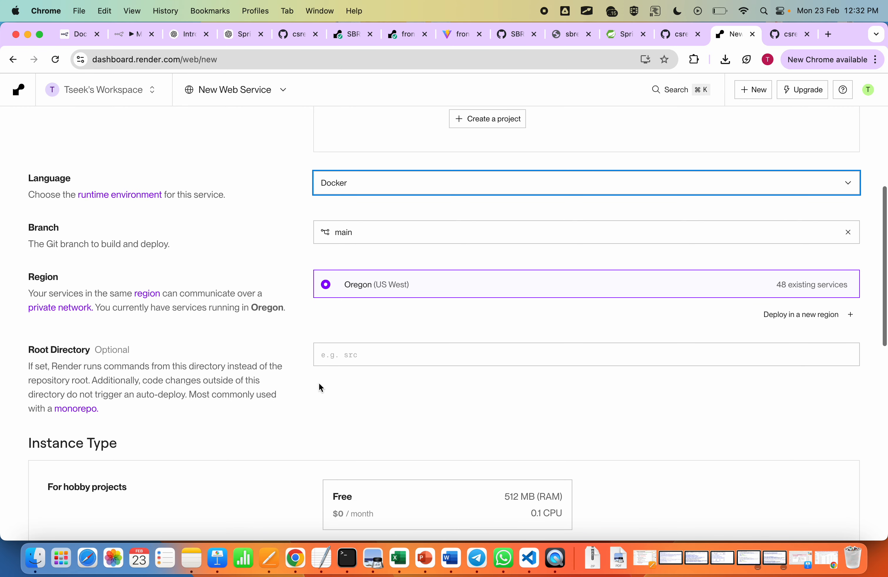
scroll(283, 398, "down", 2)
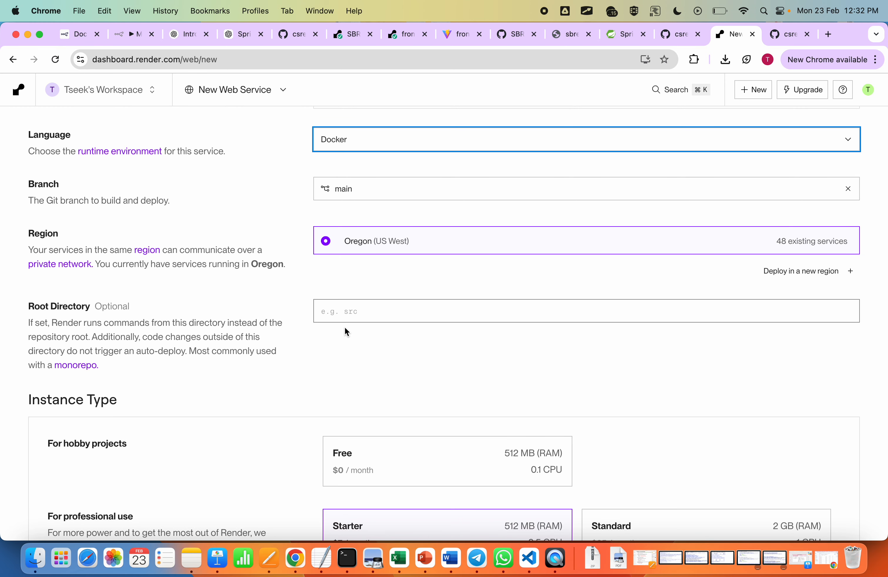
left_click(363, 468)
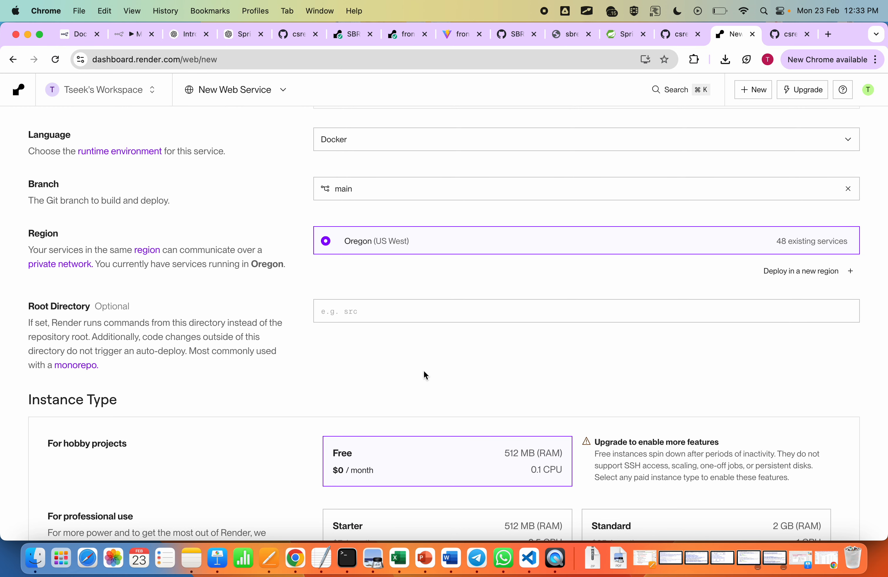
scroll(424, 371, "down", 10)
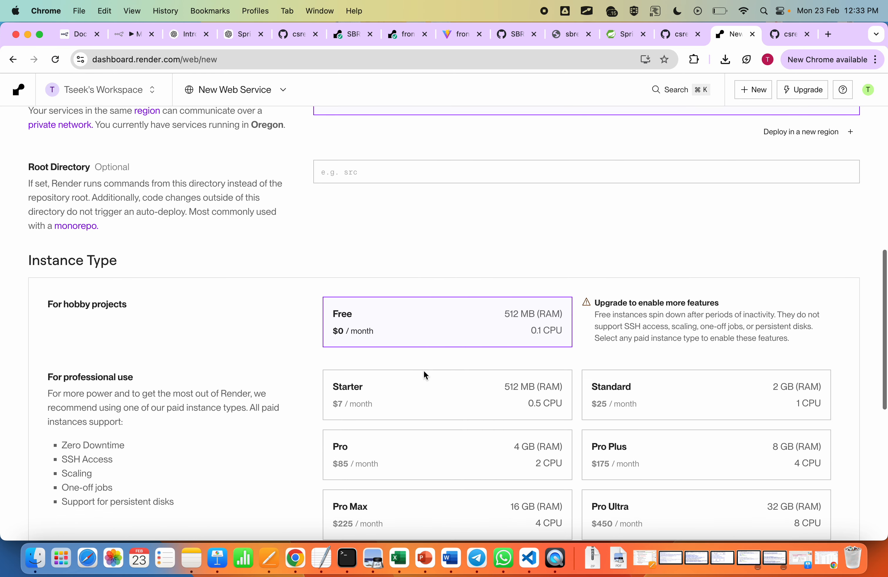
scroll(425, 376, "down", 3)
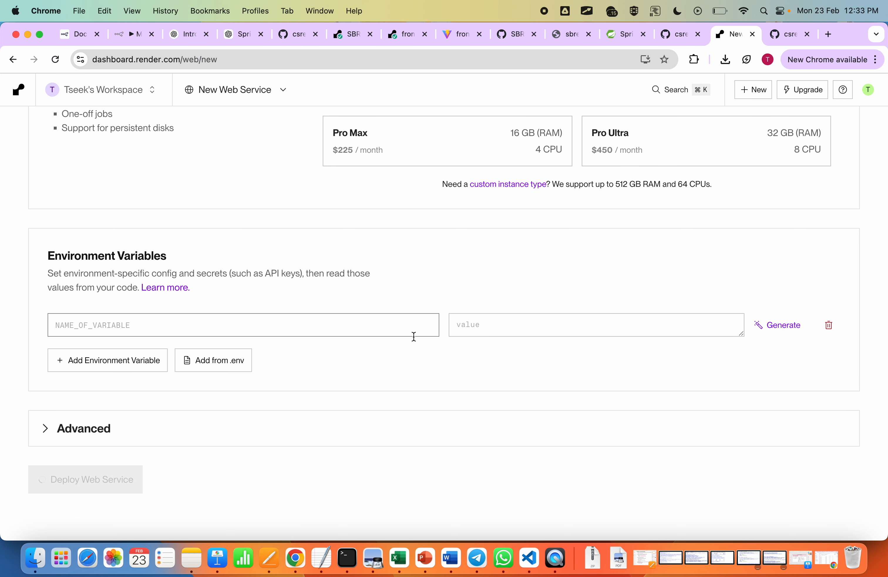
scroll(435, 272, "up", 10)
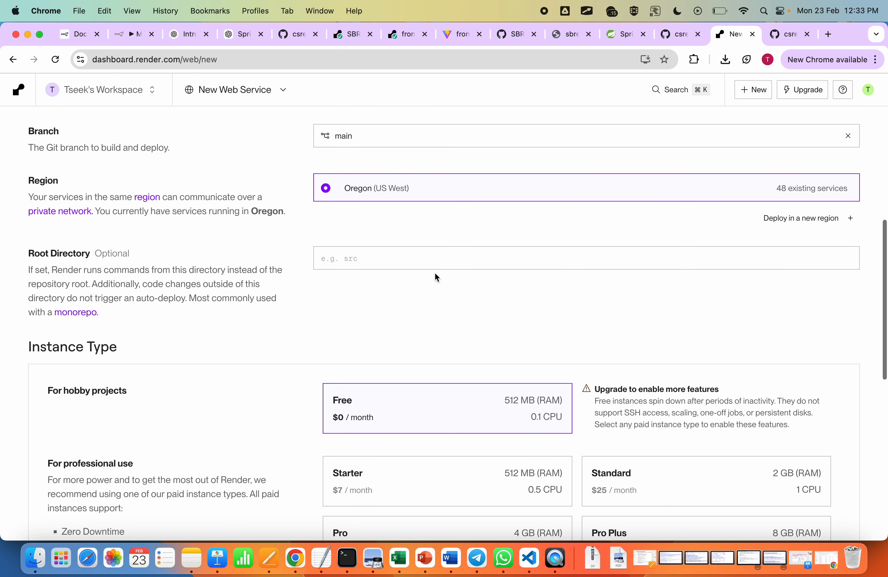
scroll(435, 273, "up", 9)
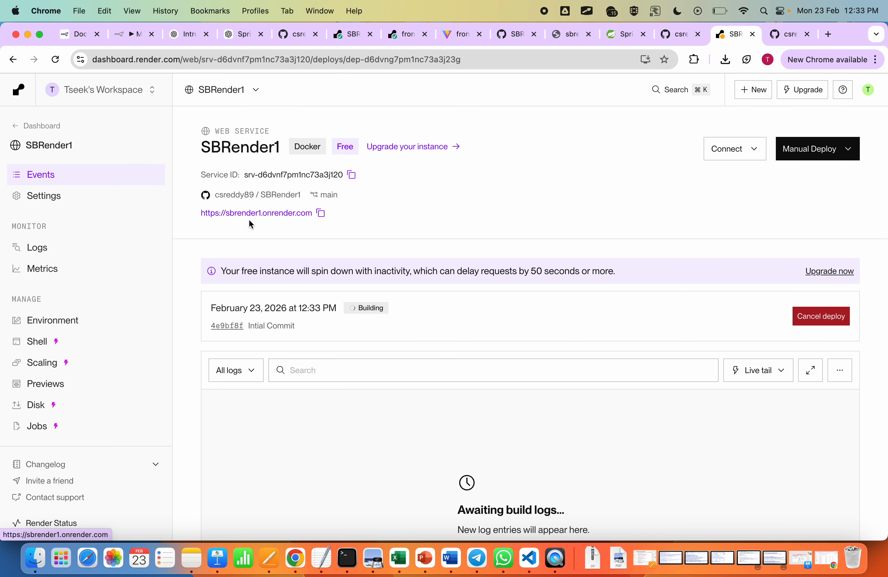
left_click(321, 214)
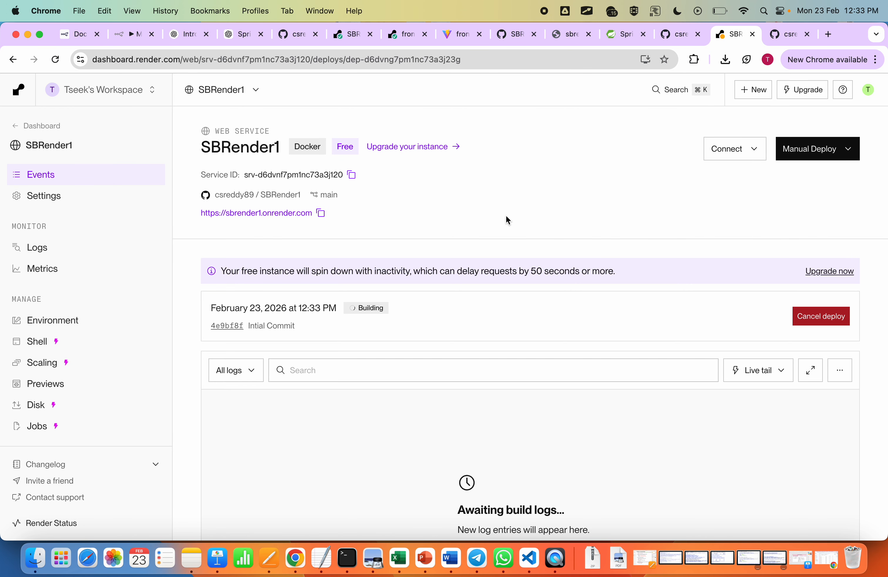
left_click(528, 557)
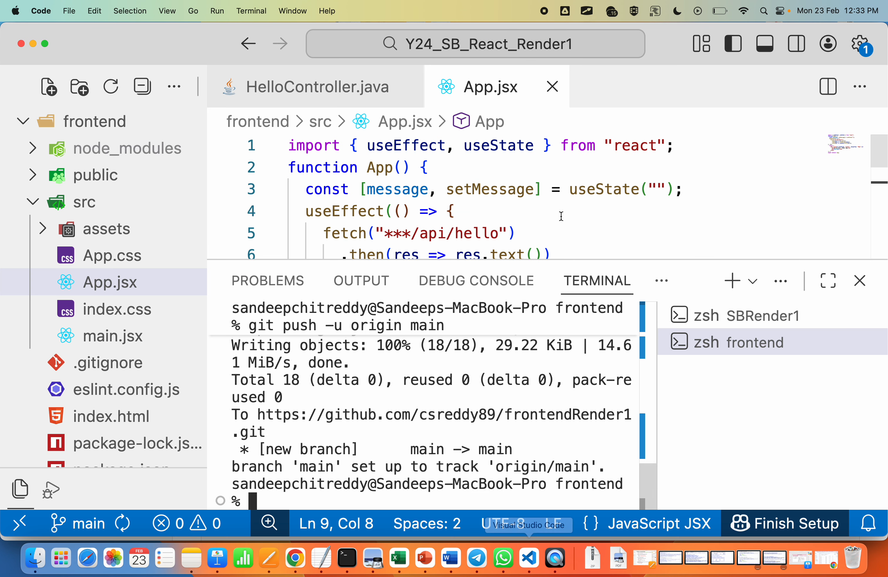
left_click_drag(535, 258, 535, 409)
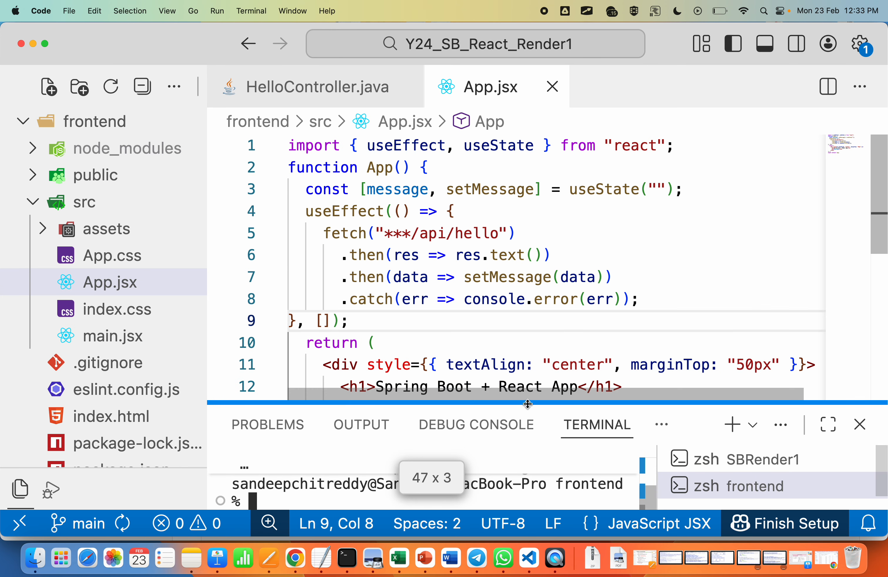
left_click(408, 226)
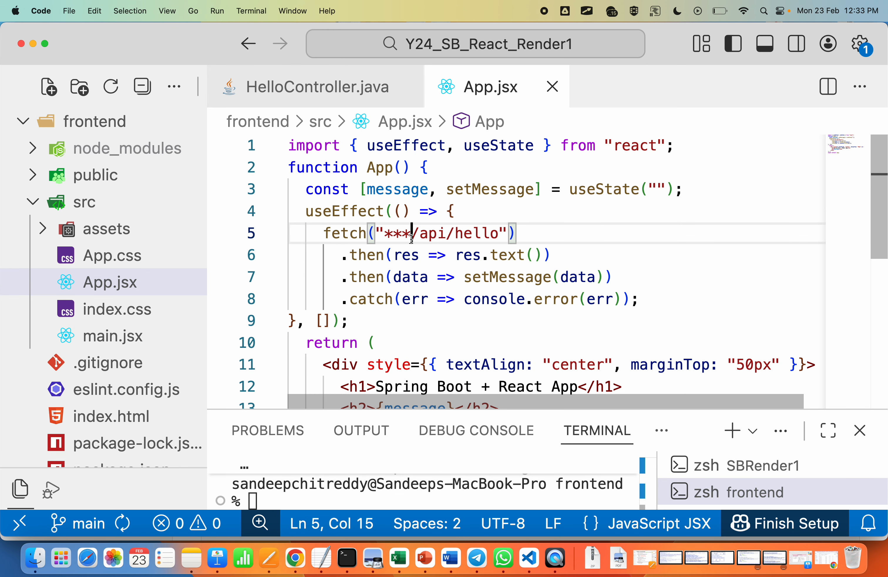
key("BackSpace")
key("BackSpace")
key("BackSpace")
key("super+v")
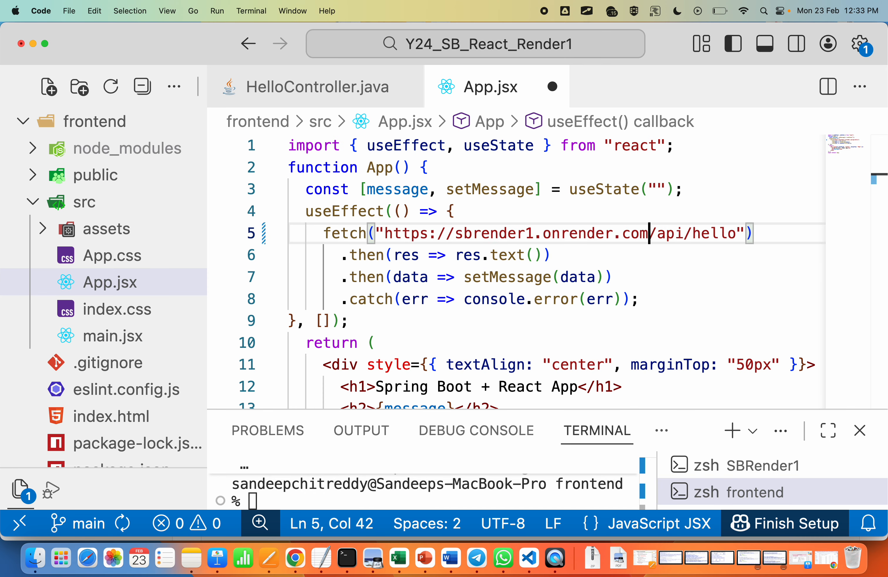
Step: Save App.jsx, enlarge the terminal panel and reduce the editor's zoom
left_click(678, 288)
key("super+s")
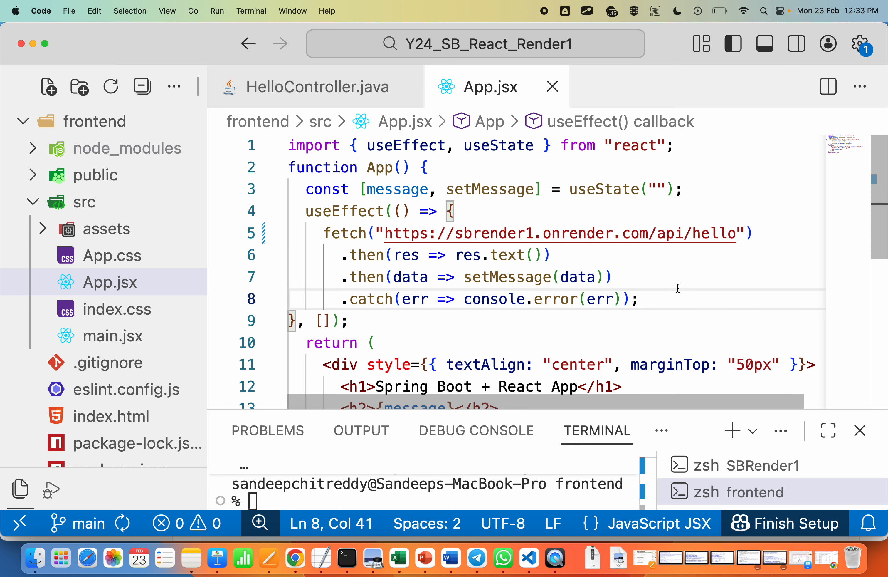
left_click_drag(528, 408, 529, 217)
key("super+minus")
key("super+minus")
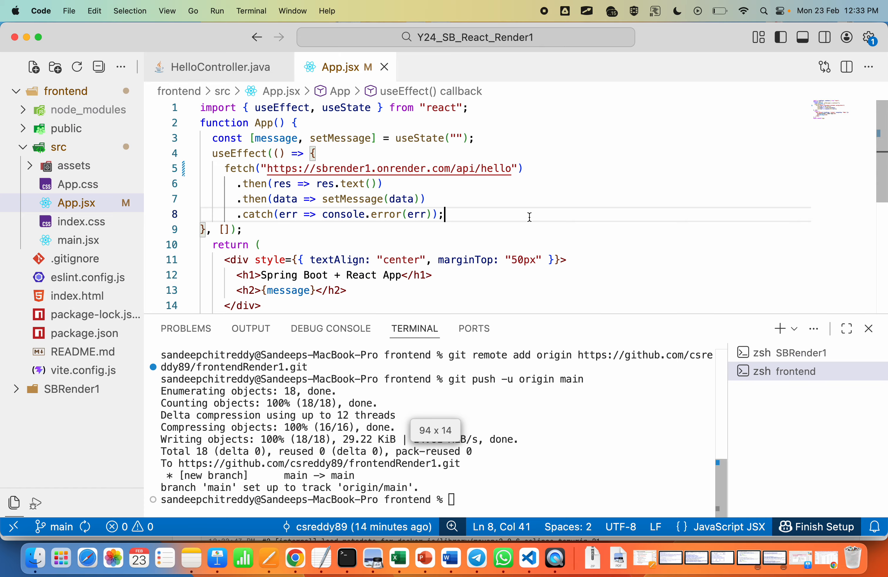
Step: Stage all changes in the frontend terminal session with git add
left_click(811, 352)
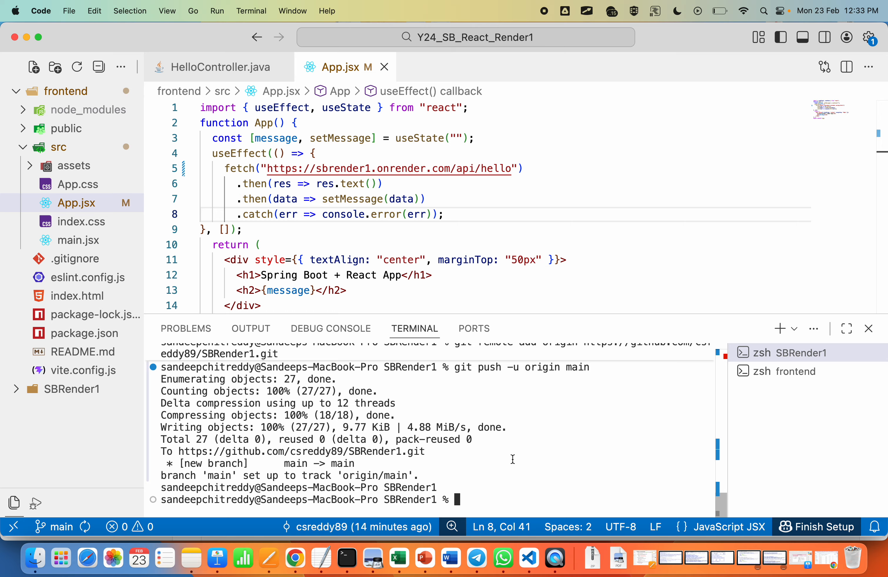
left_click(545, 229)
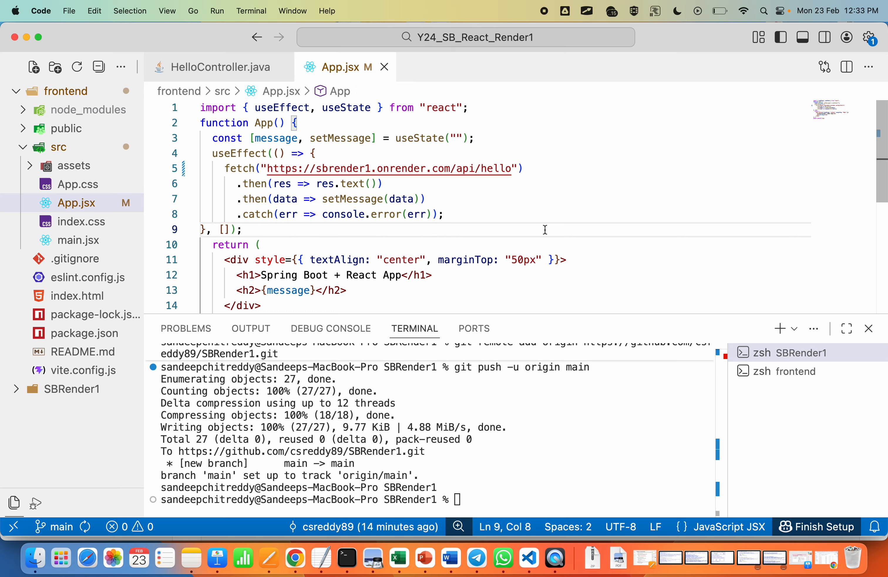
left_click(799, 371)
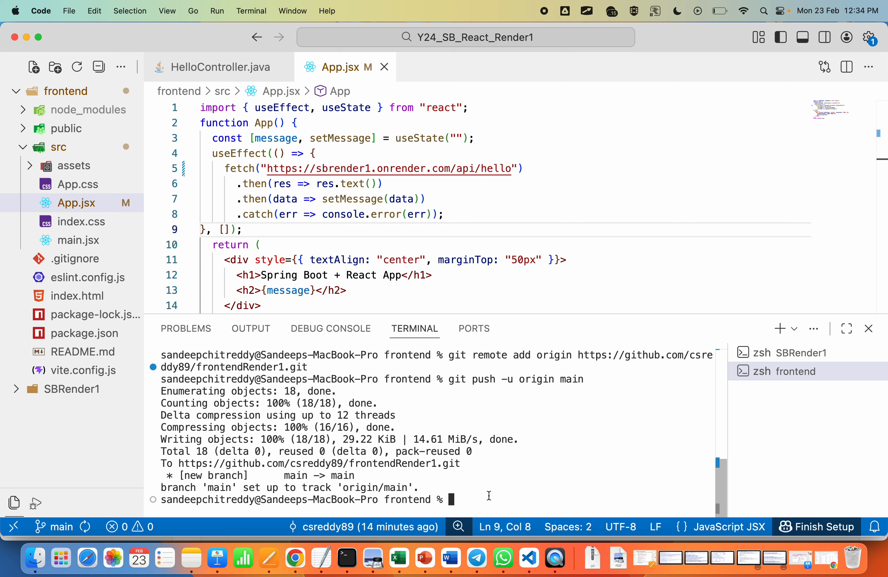
type("git add .")
key("Return")
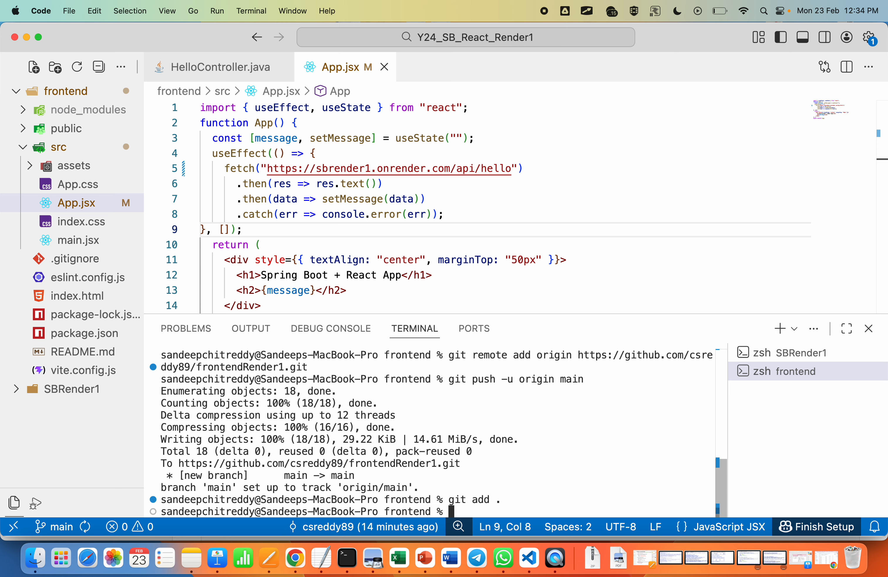
Step: Commit the staged frontend changes with the message "Changes1"
type("git ")
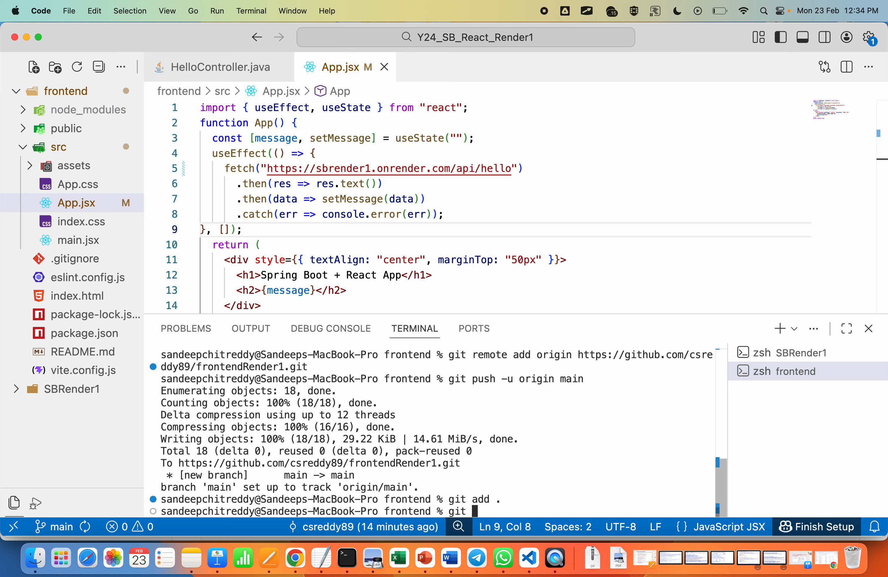
type("commit -")
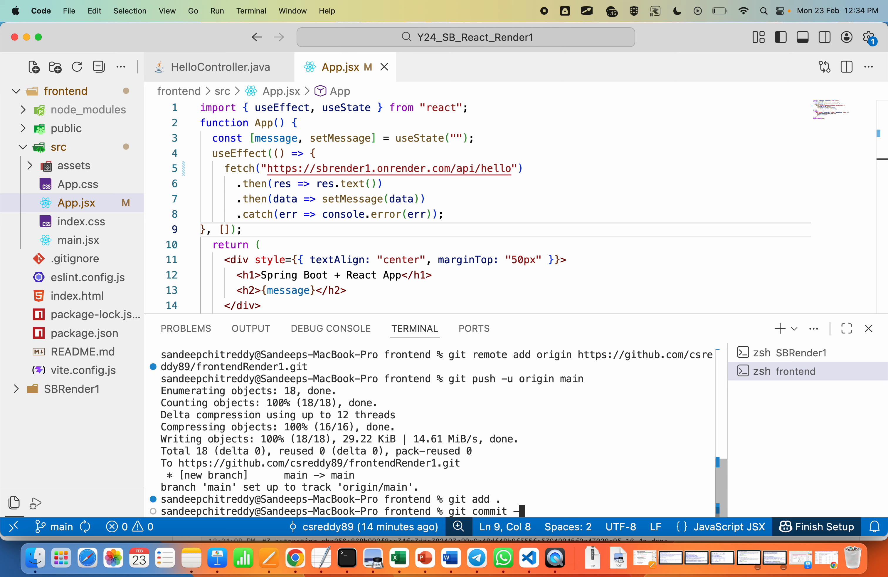
type("m \"Changes1\"")
key("Return")
Step: Push the frontend commit to GitHub with git push origin main
type("git ")
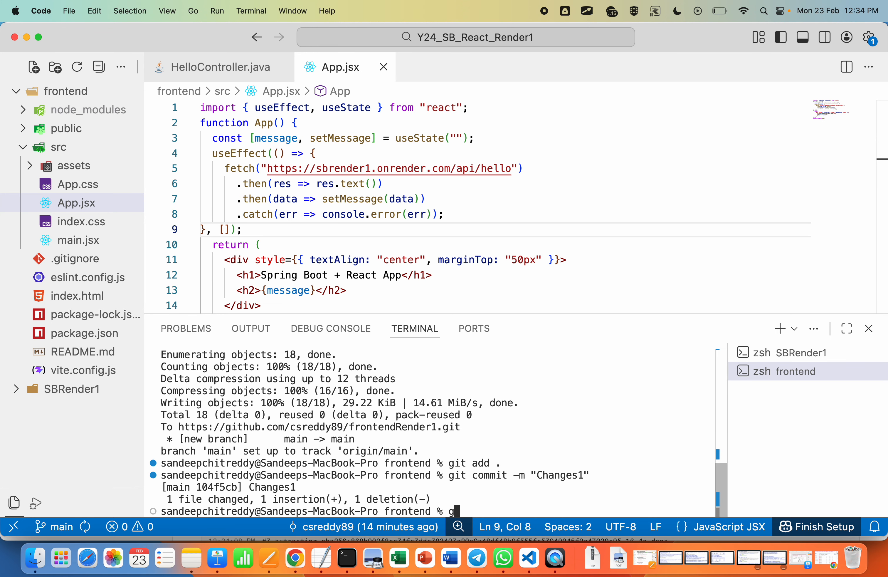
type("push ori")
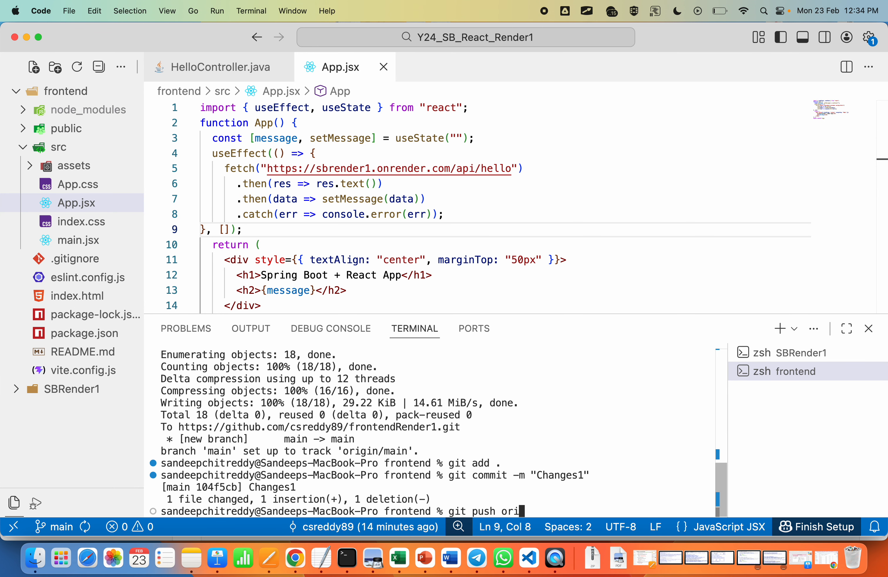
type("gin main")
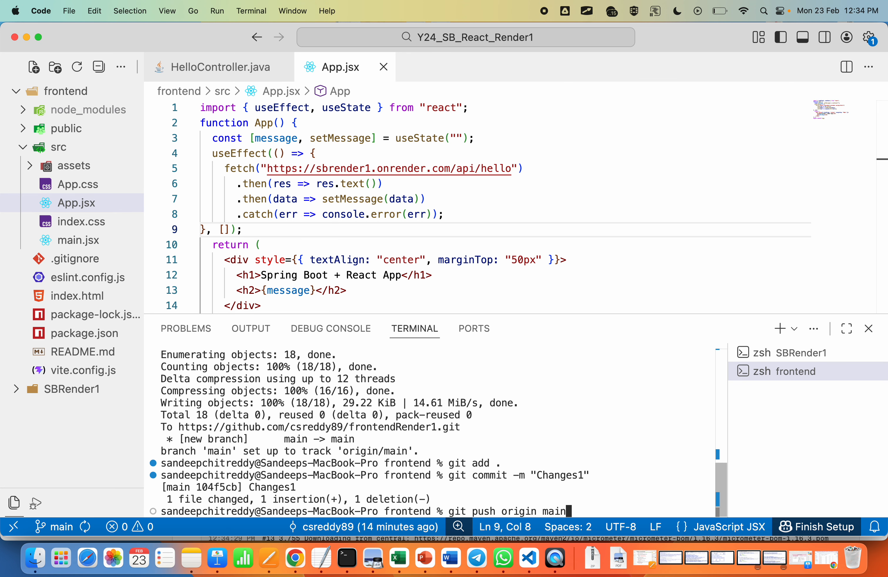
key("super+equal")
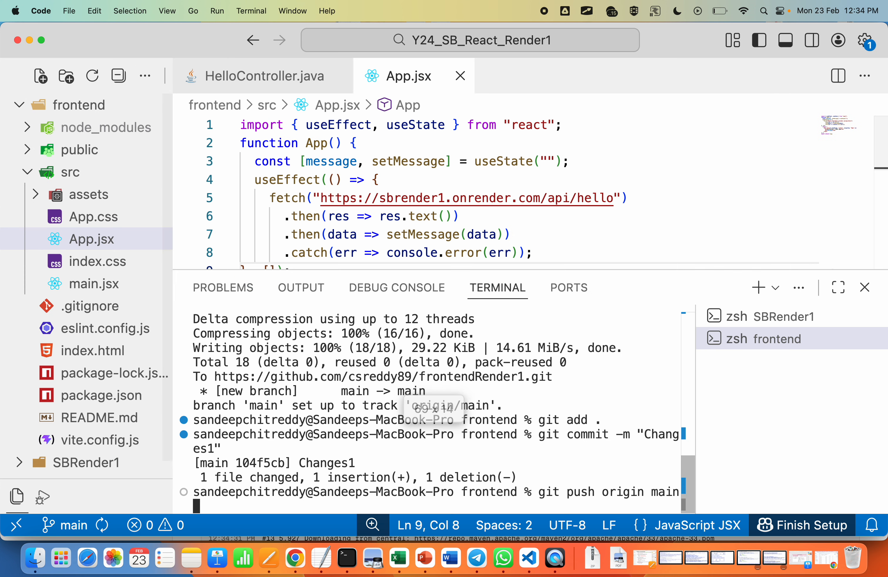
key("super+minus")
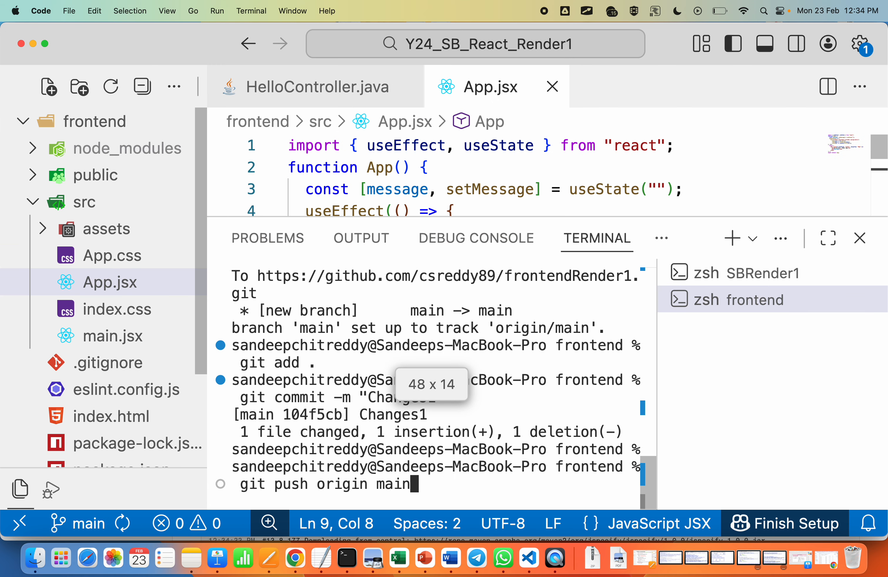
key("super+equal")
key("super+minus")
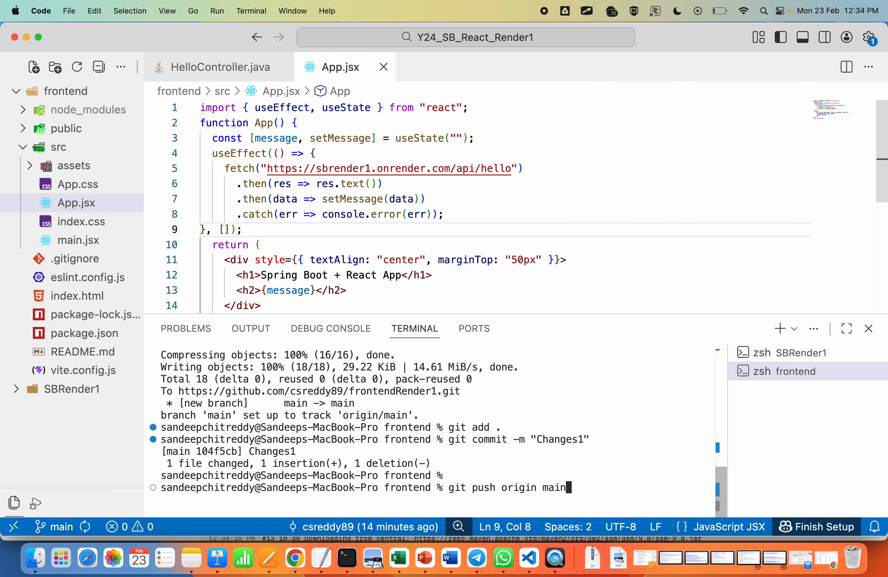
key("Return")
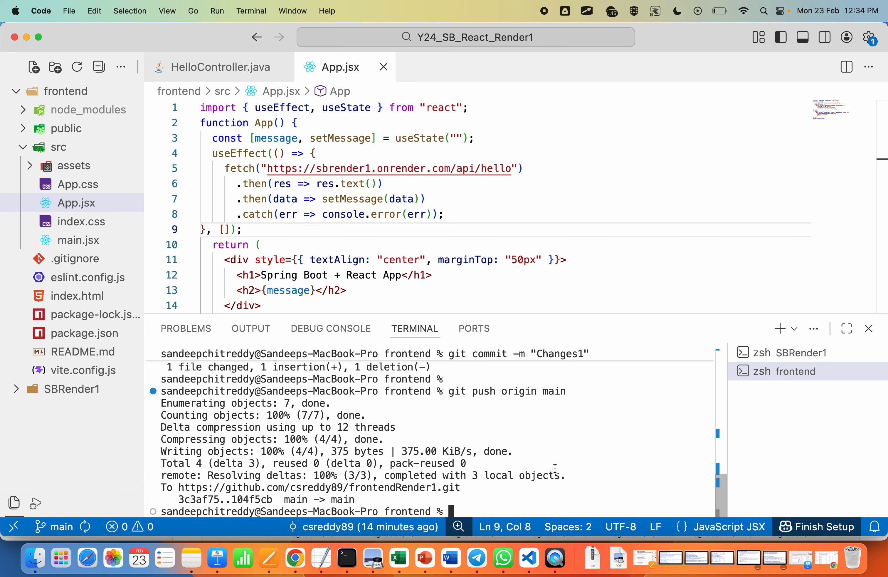
Step: Switch to Chrome, inspect src/App.jsx in the frontendRender1 GitHub repository for the pushed fetch URL, and check the SBRender1 deploy on Render
key("super+Tab")
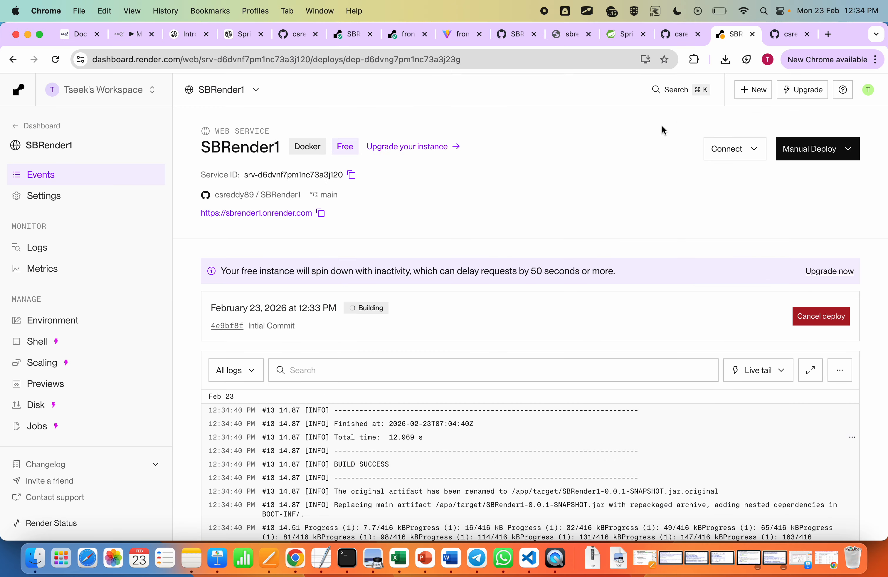
left_click(676, 35)
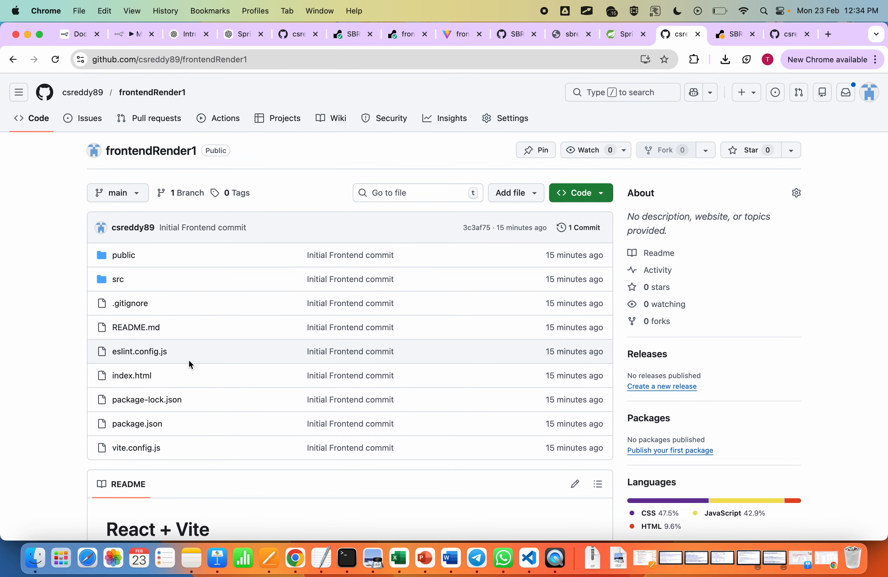
left_click(120, 281)
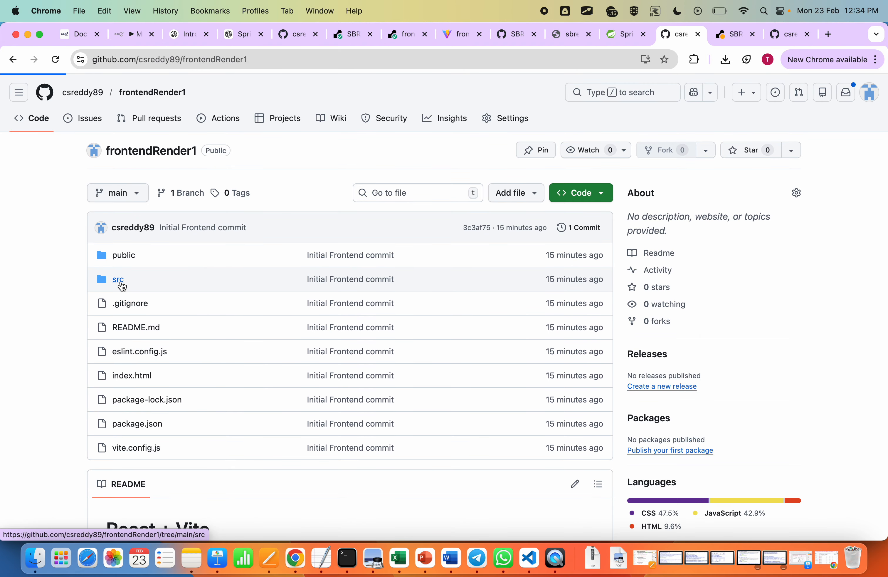
left_click(239, 314)
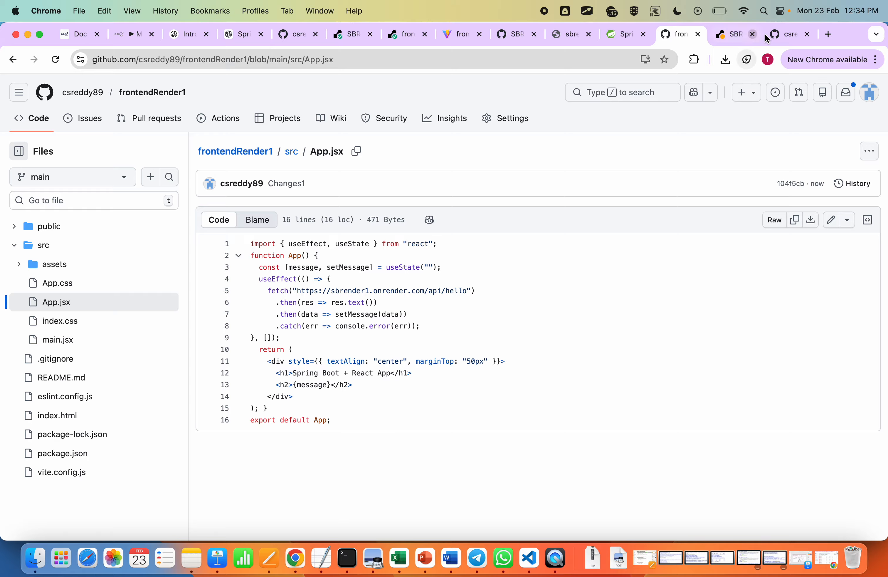
left_click(735, 39)
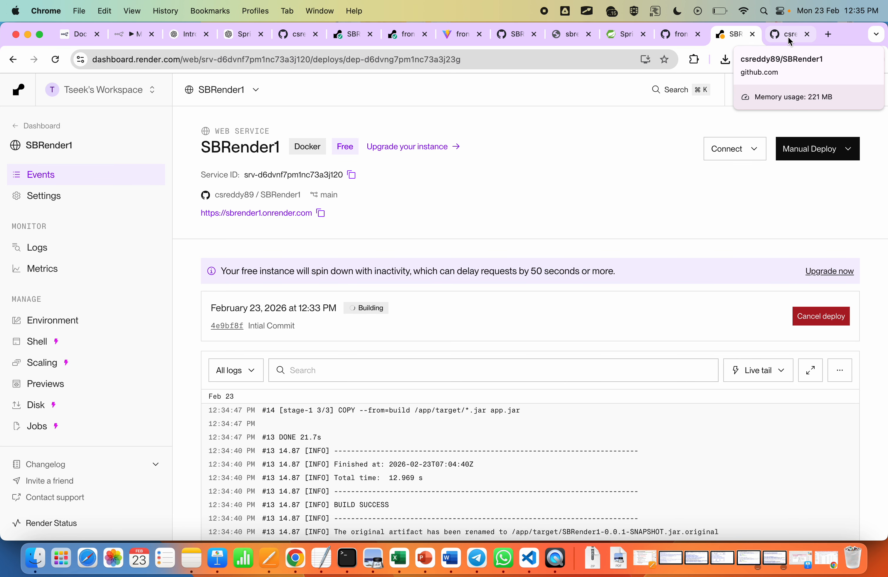
Step: Open the Render dashboard in a new browser tab through a search for "render" and start a new static site
left_click(827, 35)
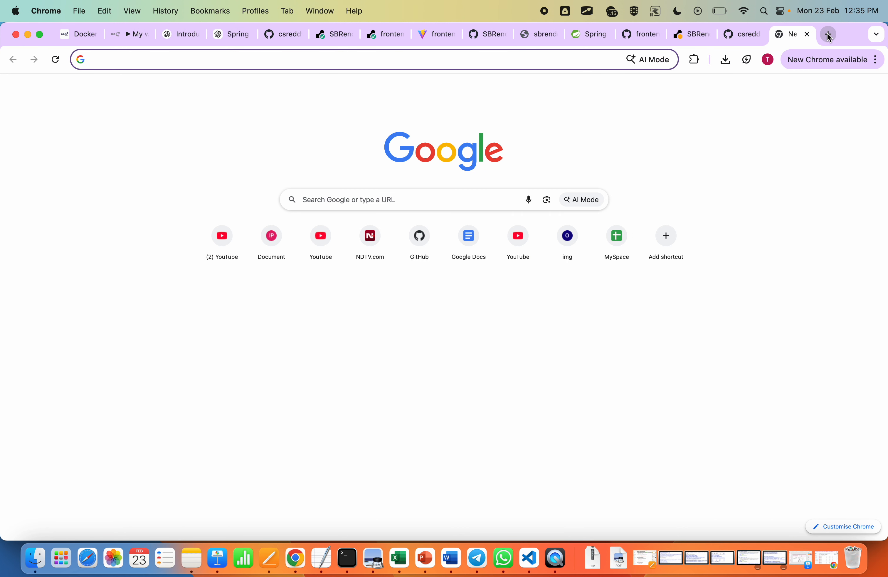
type("render")
key("Return")
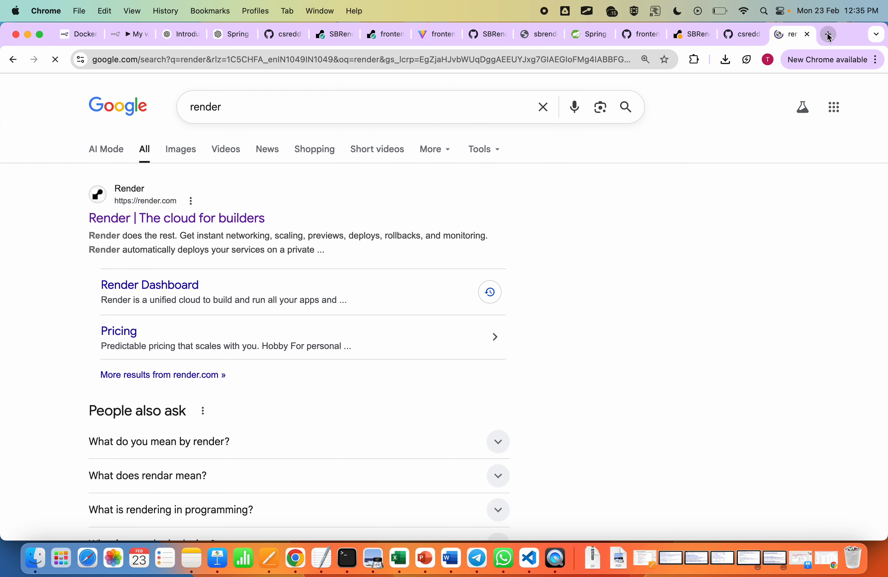
left_click(223, 223)
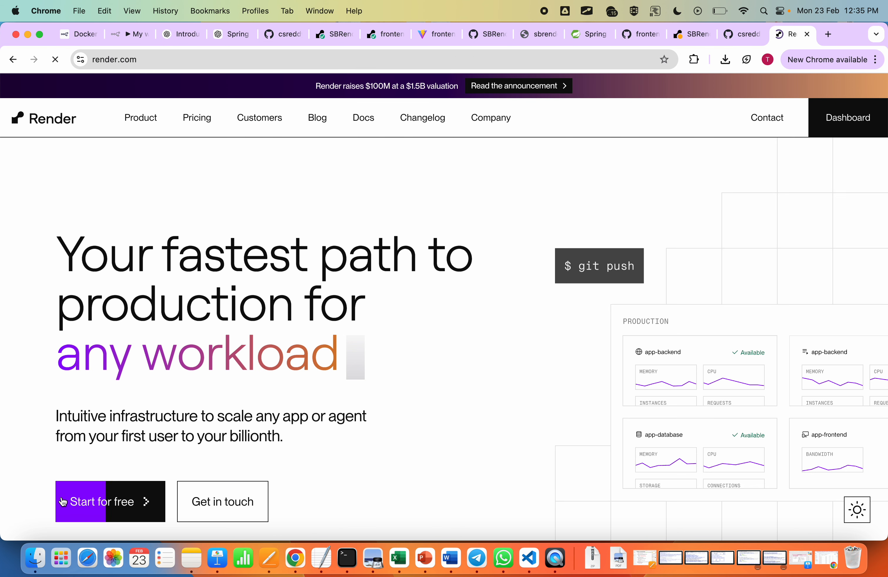
left_click(102, 502)
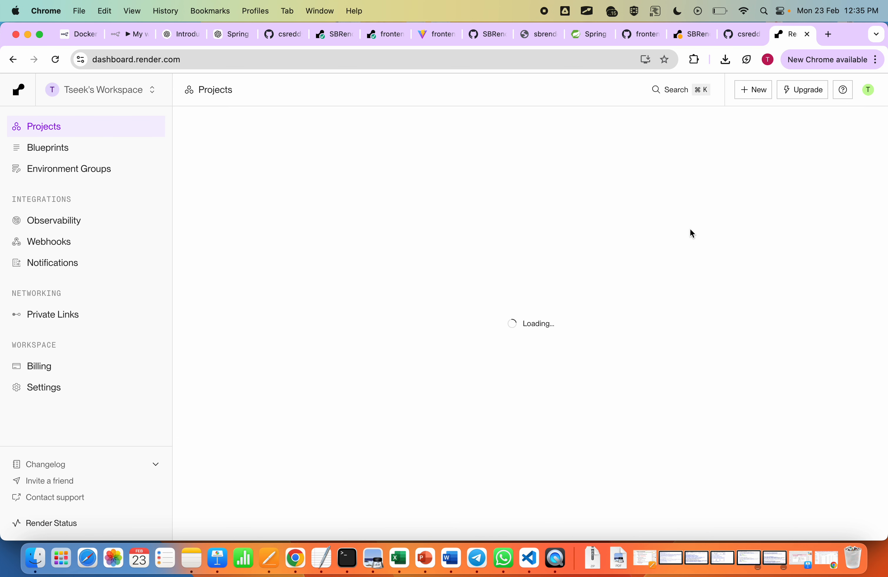
left_click(756, 92)
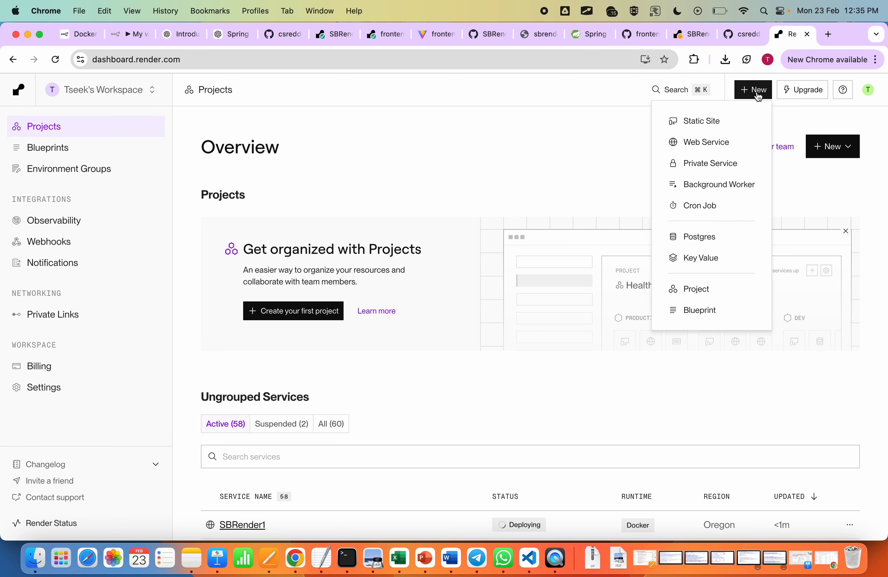
left_click(706, 119)
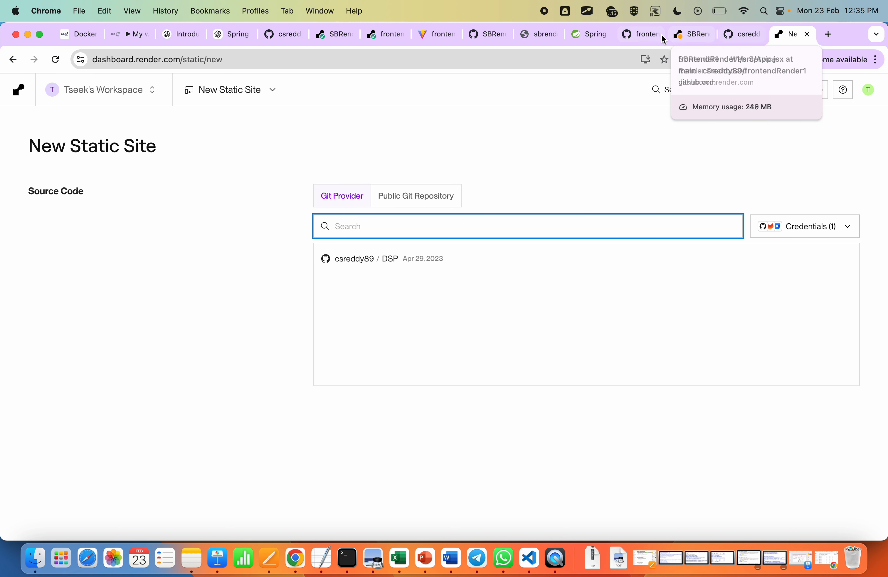
Step: Open the frontendRender1 repository's main page on GitHub and copy its address
left_click(641, 34)
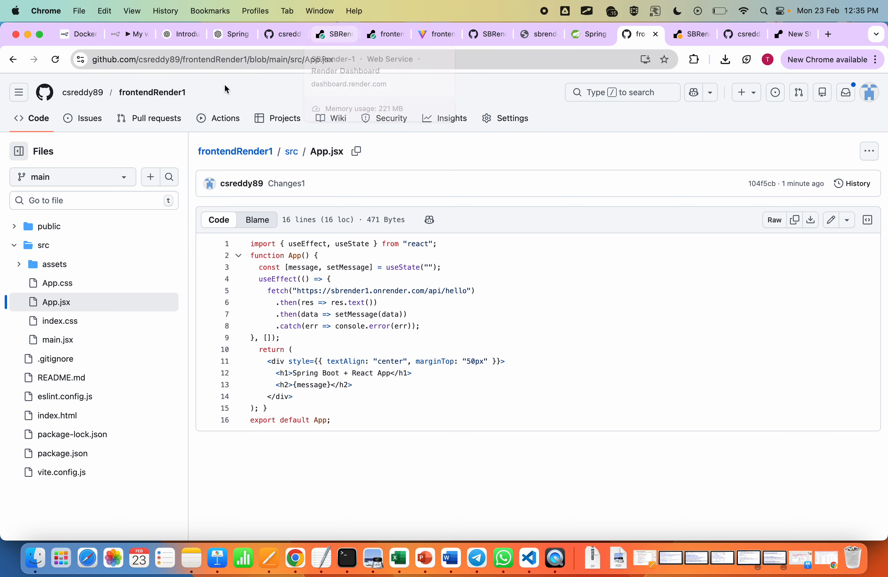
left_click(234, 152)
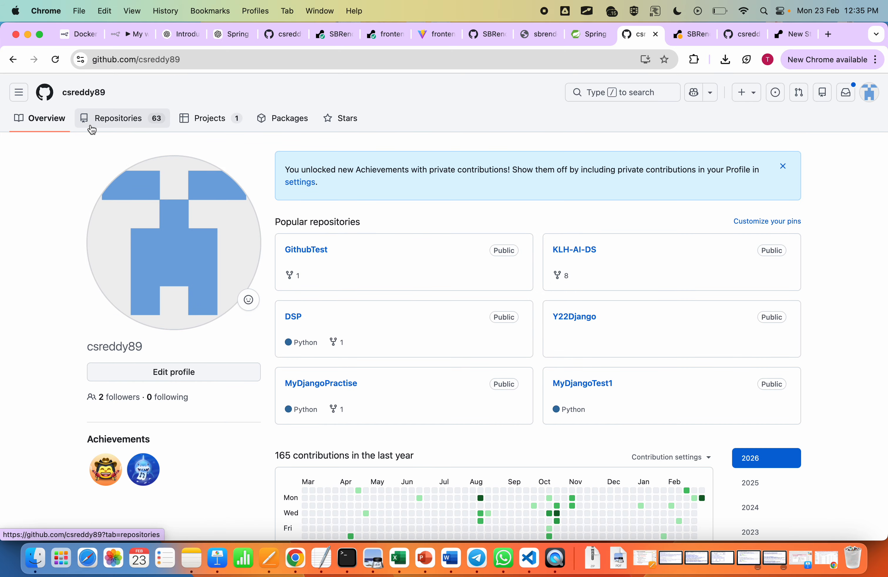
left_click(128, 127)
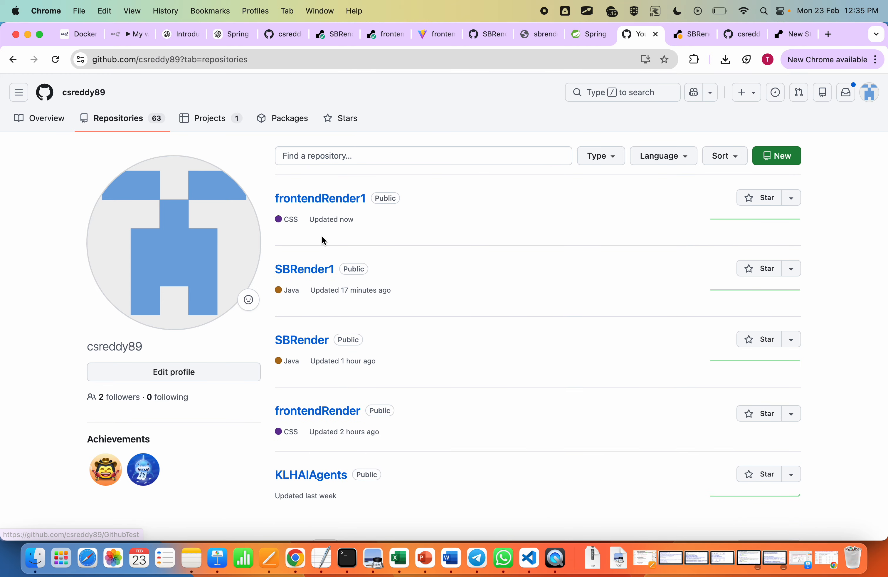
key("super+r")
left_click(270, 55)
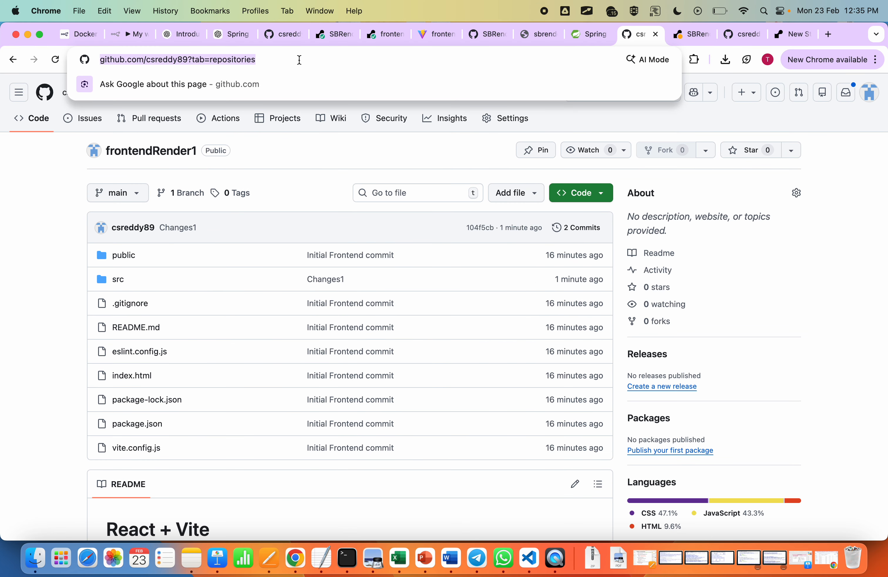
left_click(32, 175)
left_click(265, 57)
key("super+c")
left_click(792, 34)
key("super+v")
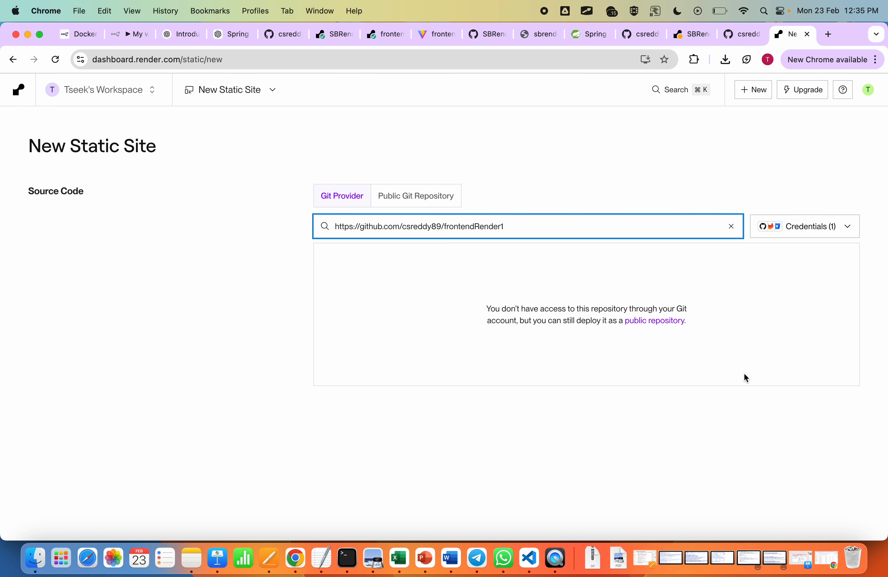
left_click(425, 198)
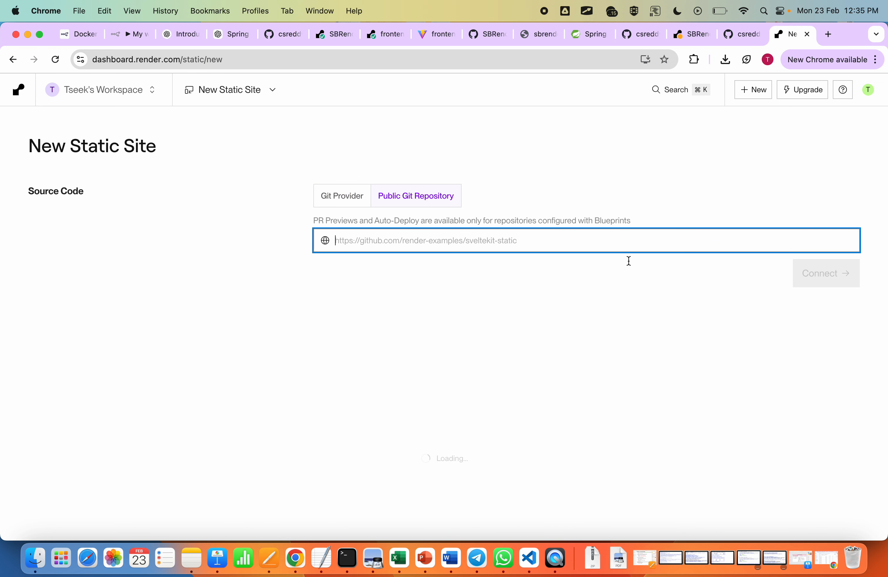
key("super+v")
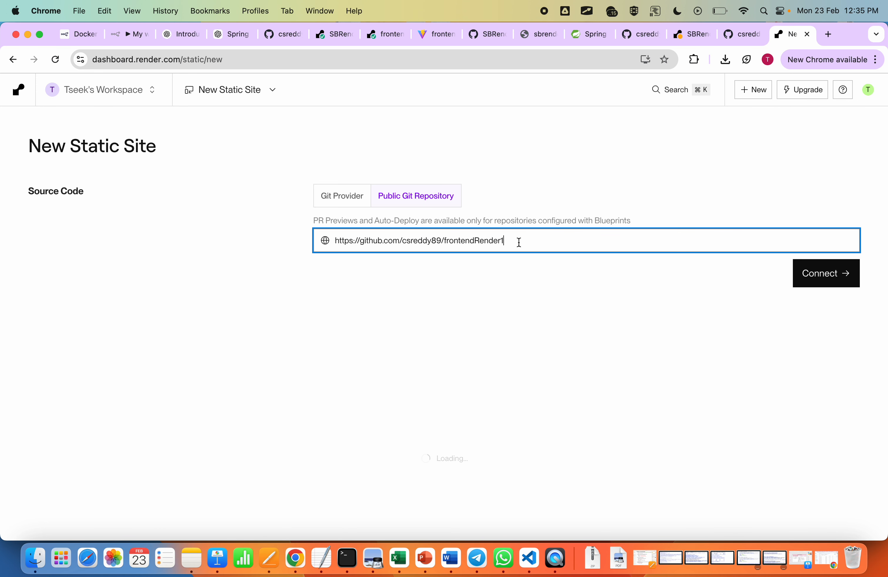
left_click(836, 275)
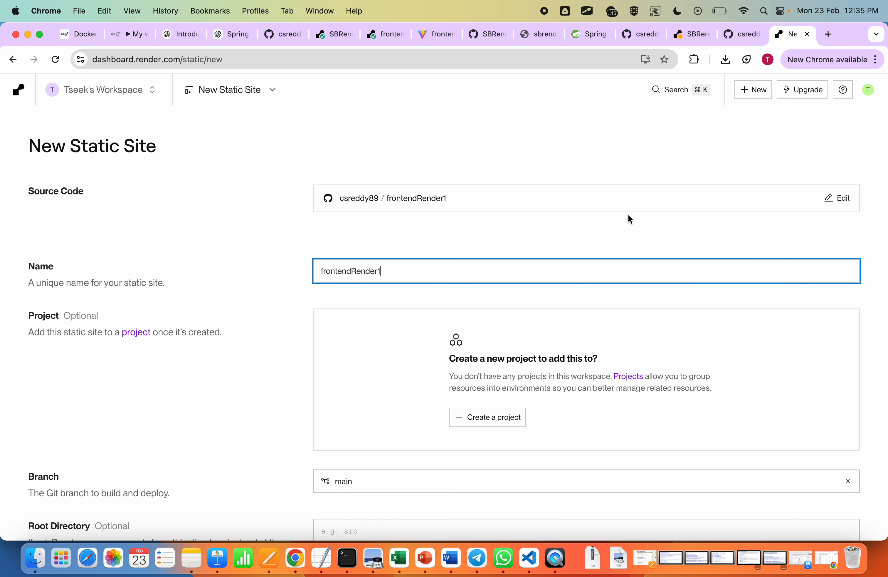
Step: Consult the frontend build settings in the Preview notes, then set the static site's build command in Chrome to "npm install && npm run build"
scroll(606, 213, "down", 3)
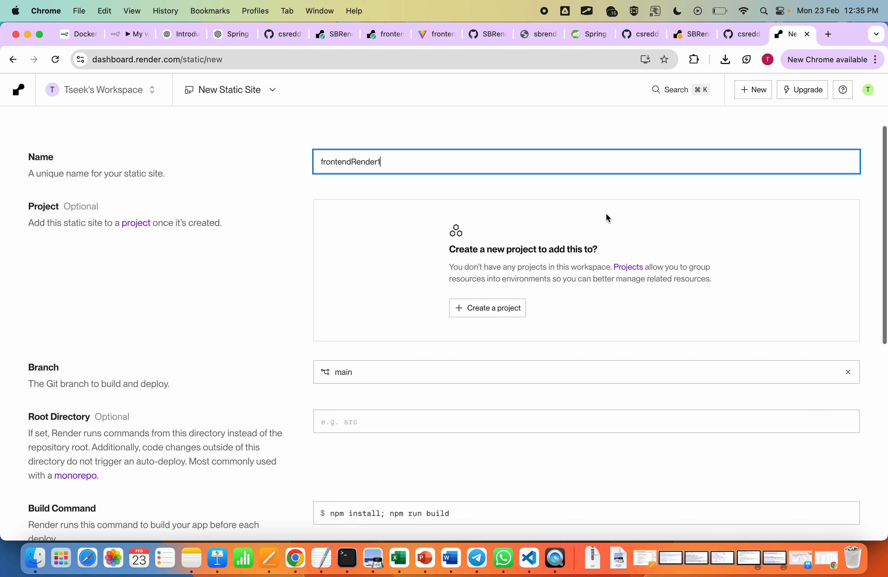
scroll(267, 243, "down", 4)
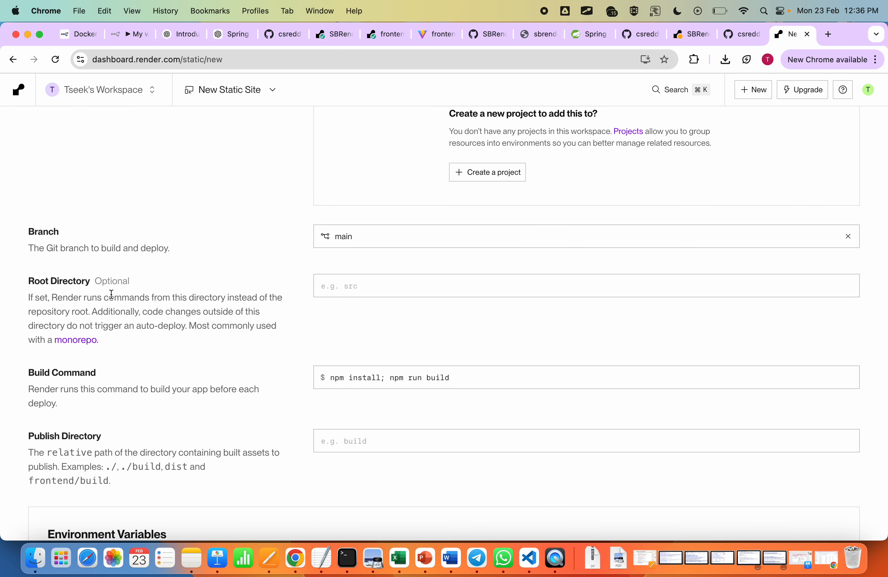
scroll(258, 314, "down", 2)
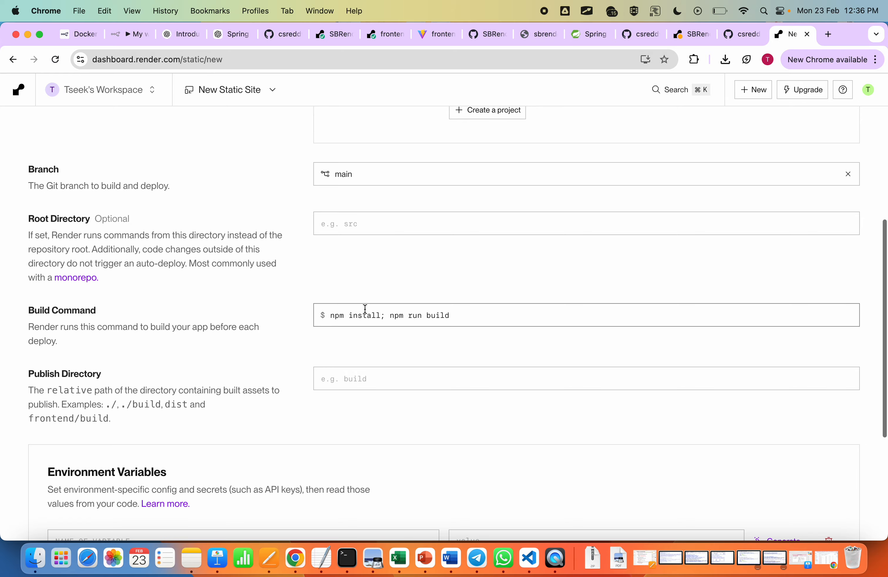
key("super+Tab")
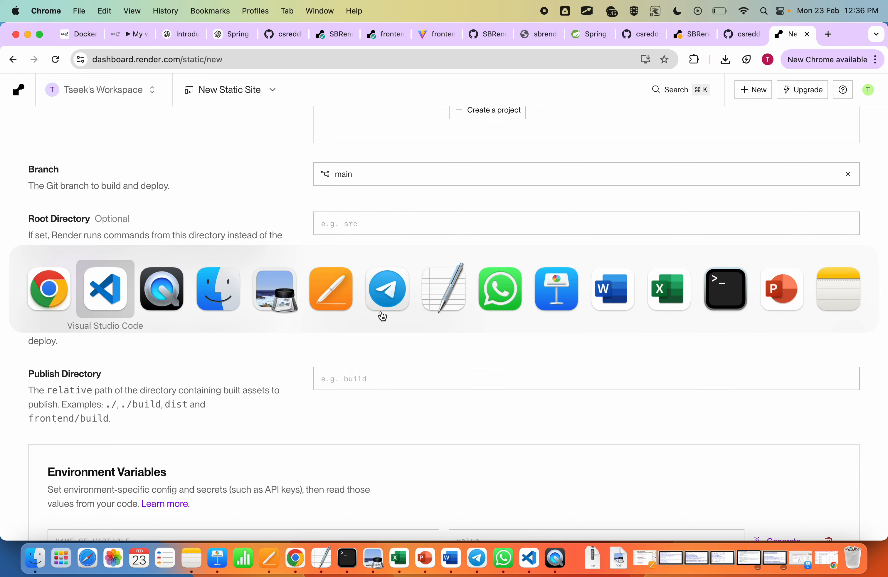
key("super+Tab")
key("super+Tab")
key("super+Tab")
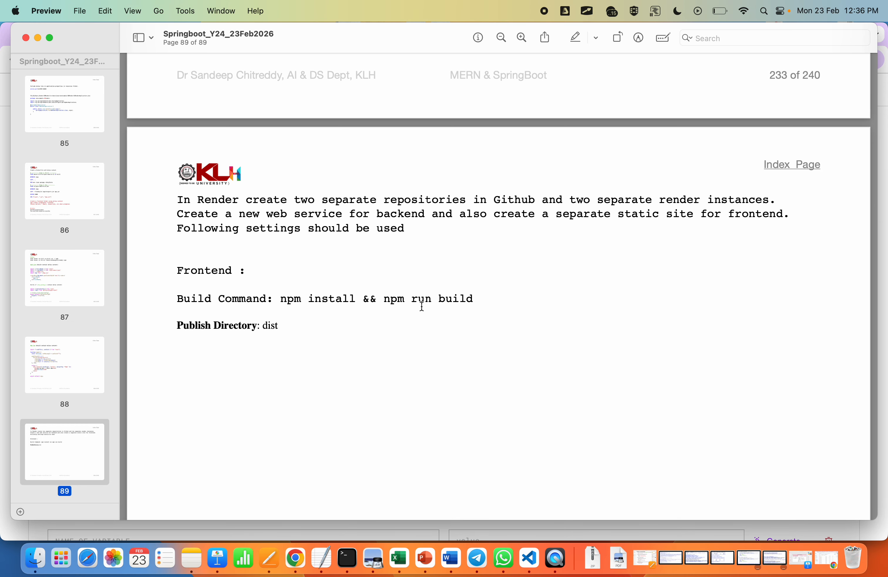
key("super+Tab")
left_click(384, 315)
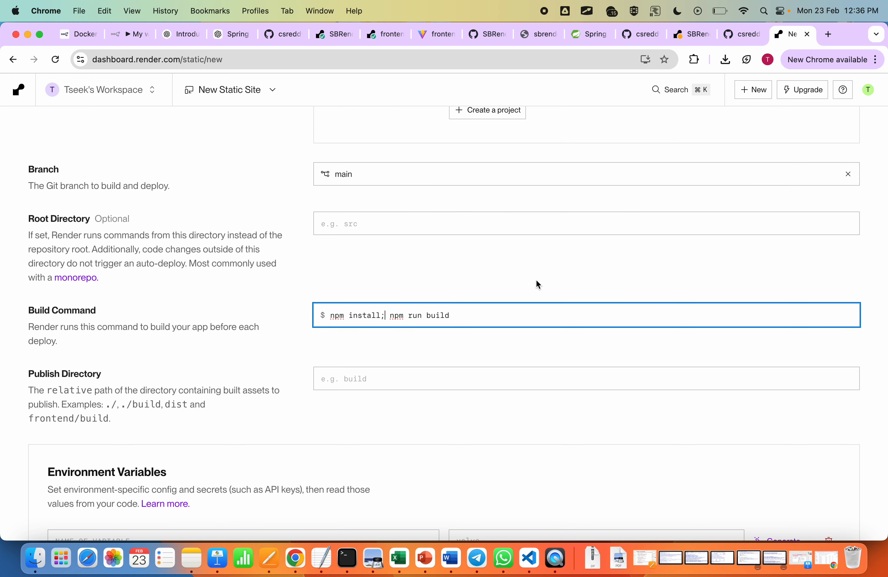
key("BackSpace")
type("&&")
Step: Set the static site's publish directory to "dist" and compare the settings with the notes in Preview
left_click(374, 380)
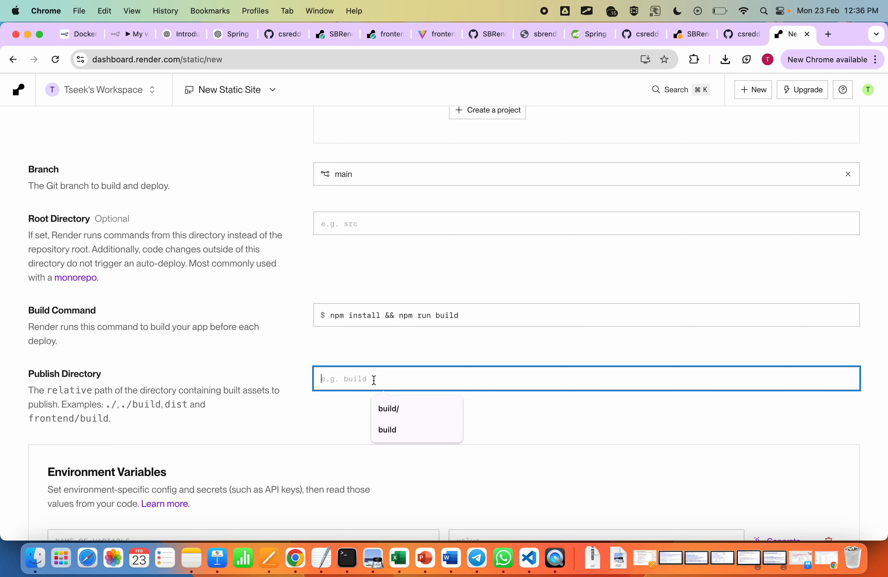
type("dist")
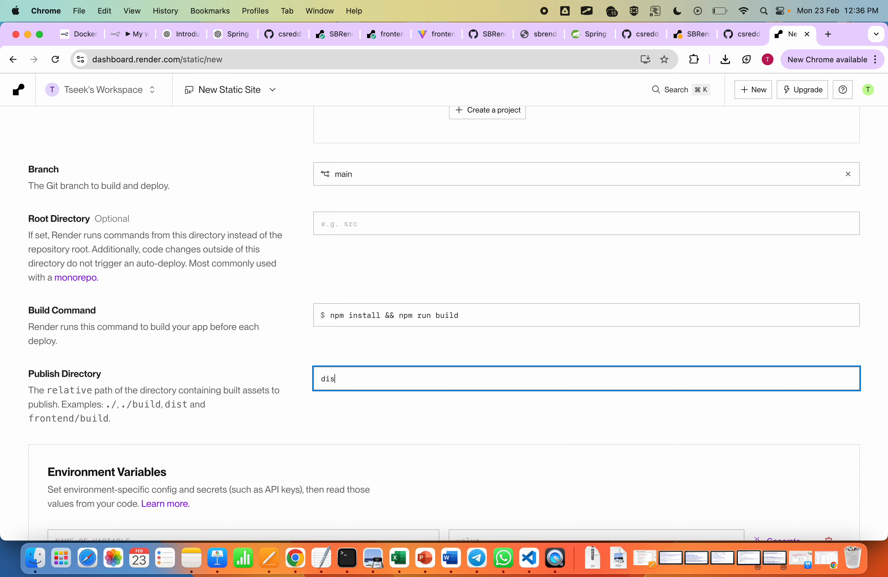
left_click(382, 423)
key("super+Tab")
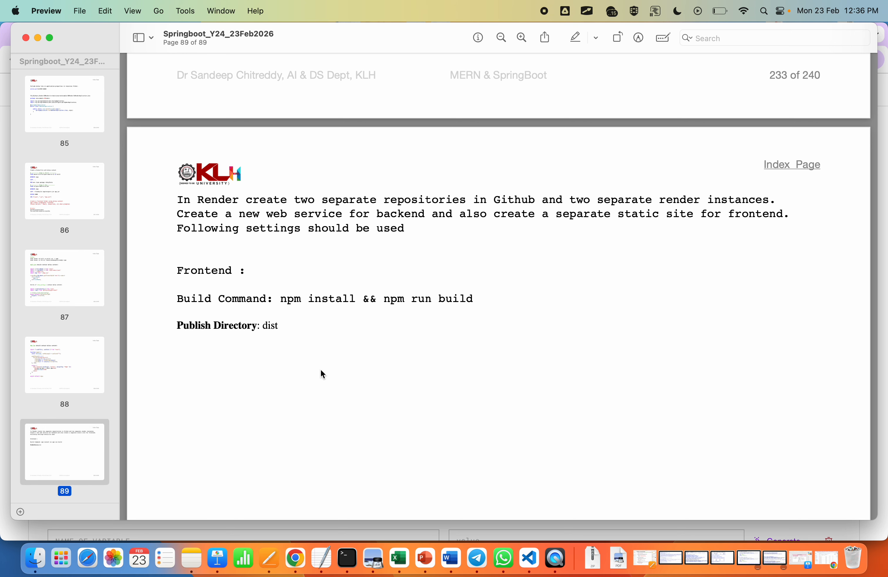
key("super+Tab")
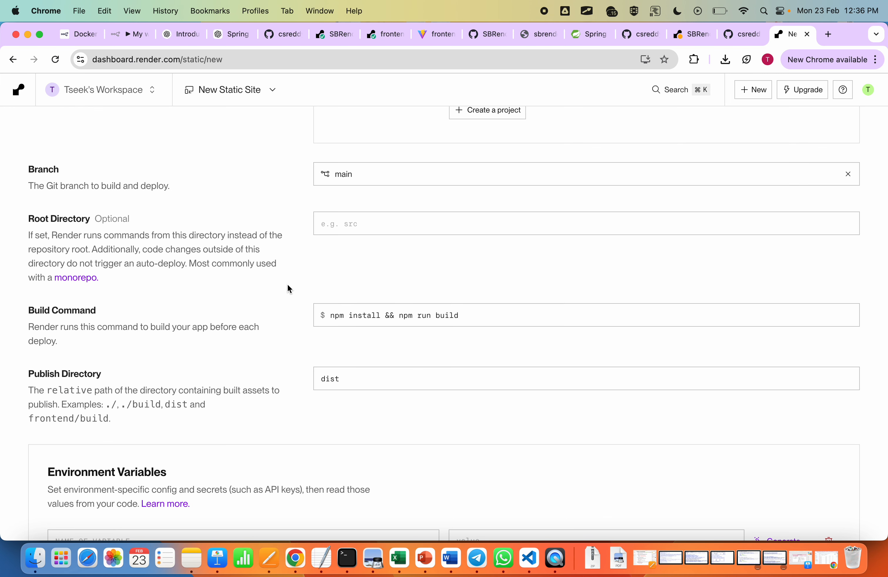
Step: Review the frontendRender1 static site's settings and deploy it
scroll(352, 246, "up", 5)
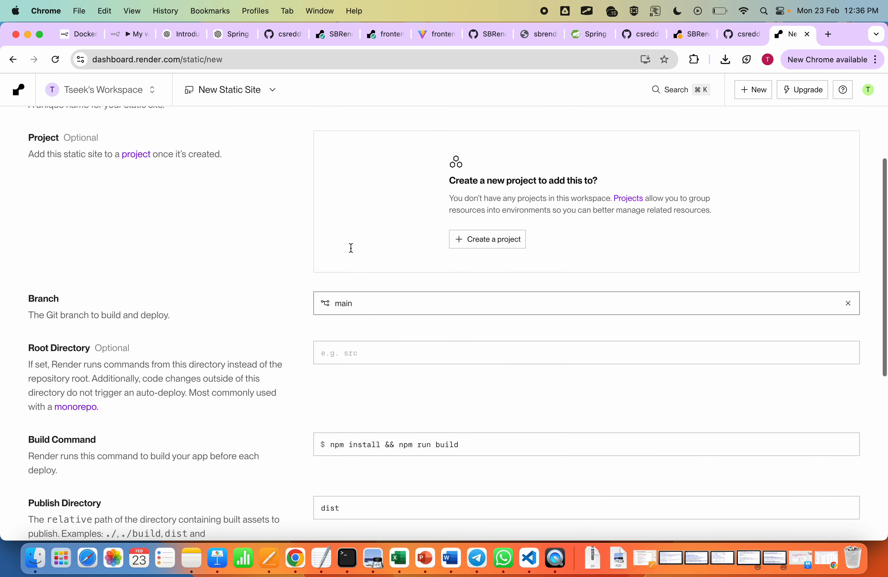
scroll(351, 247, "up", 5)
scroll(350, 247, "down", 14)
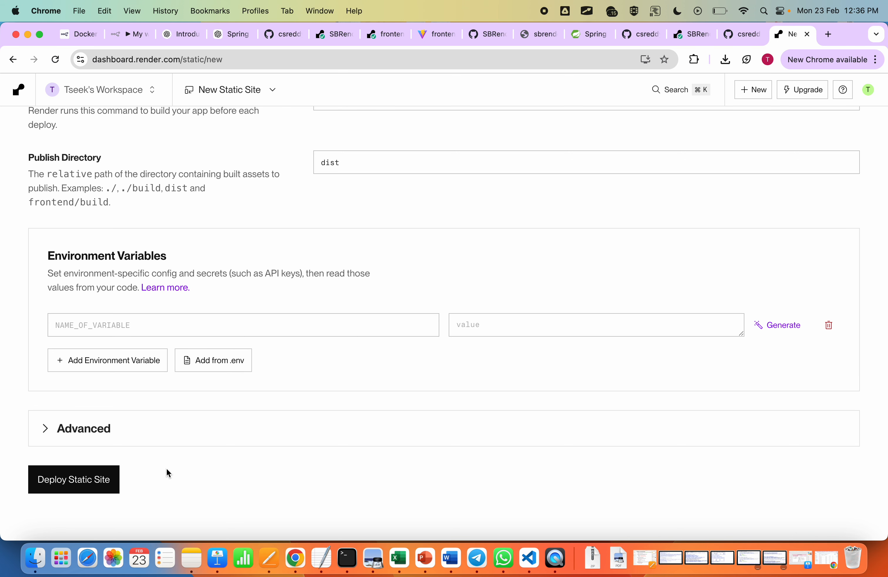
left_click(93, 478)
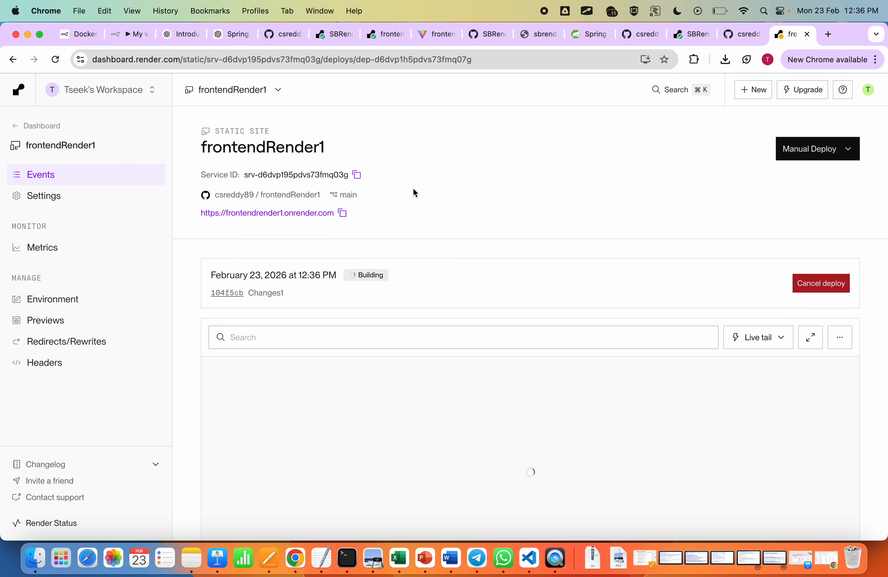
Step: Copy the frontendRender1 site's public URL and switch to HelloController.java in Visual Studio Code
left_click(342, 213)
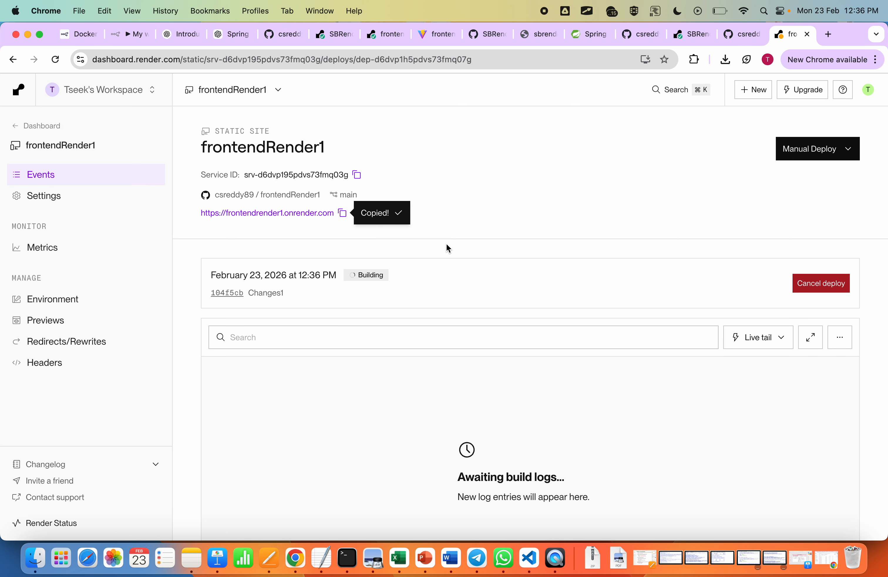
left_click(533, 551)
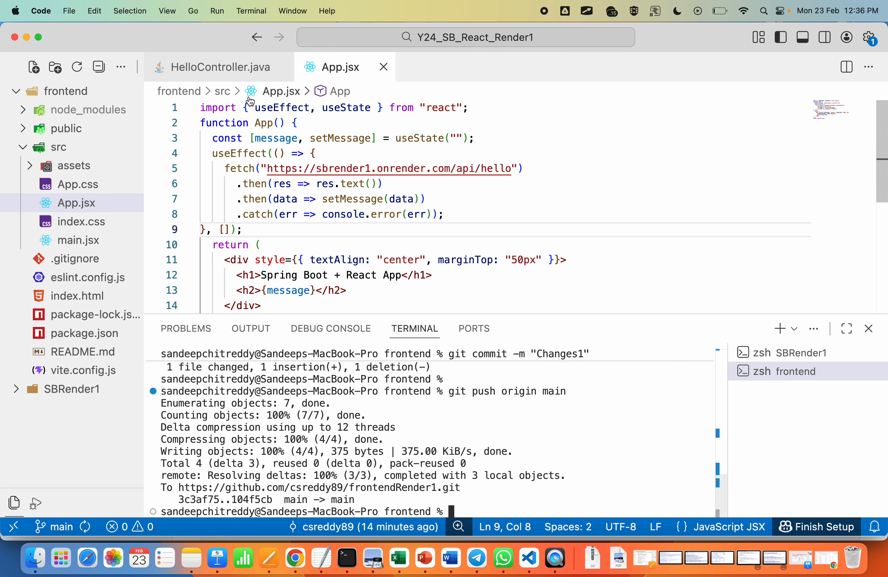
left_click(212, 63)
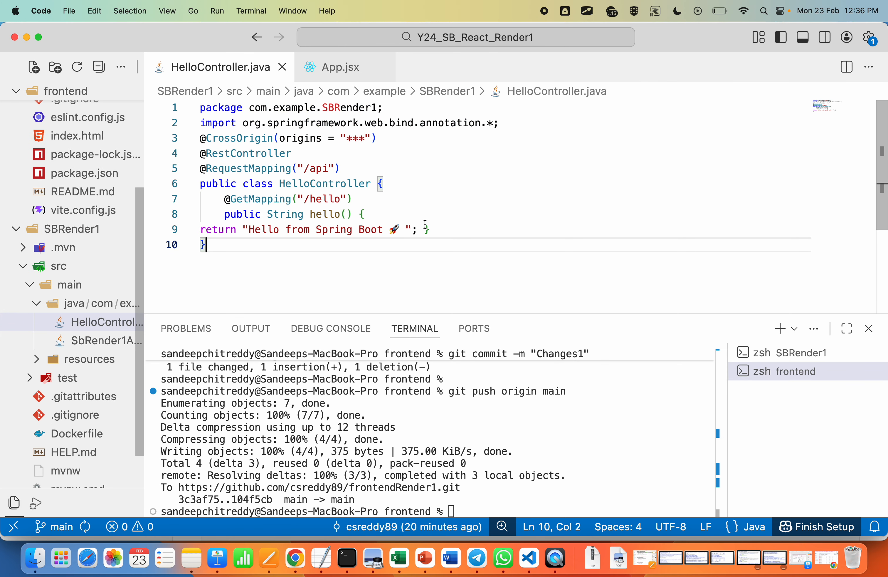
left_click(365, 135)
key("shift+Left")
key("shift+Left")
key("shift+Left")
key("super+v")
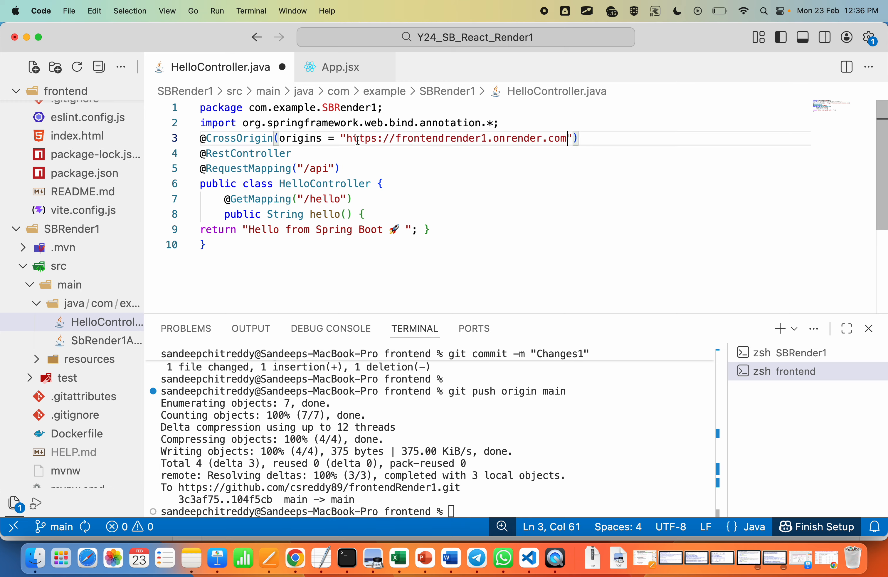
left_click(588, 226)
key("super+s")
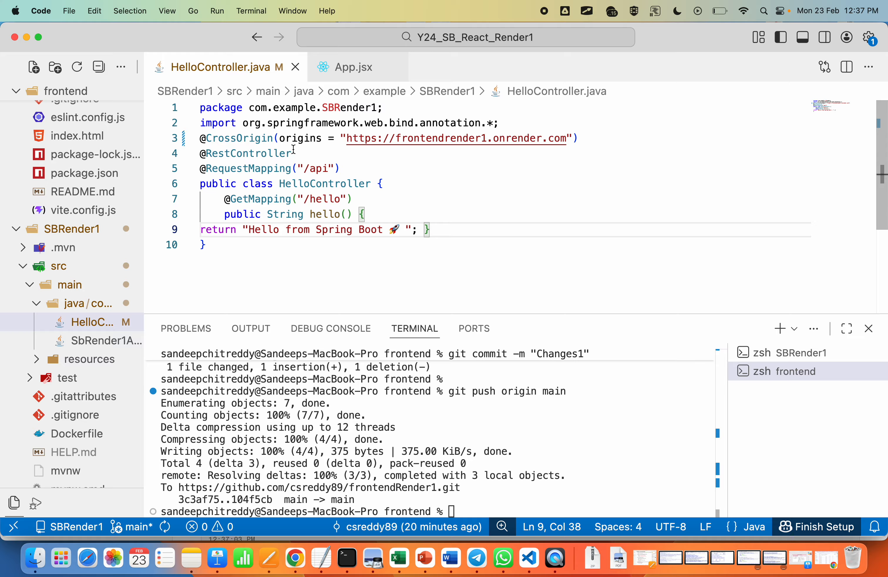
left_click(525, 216)
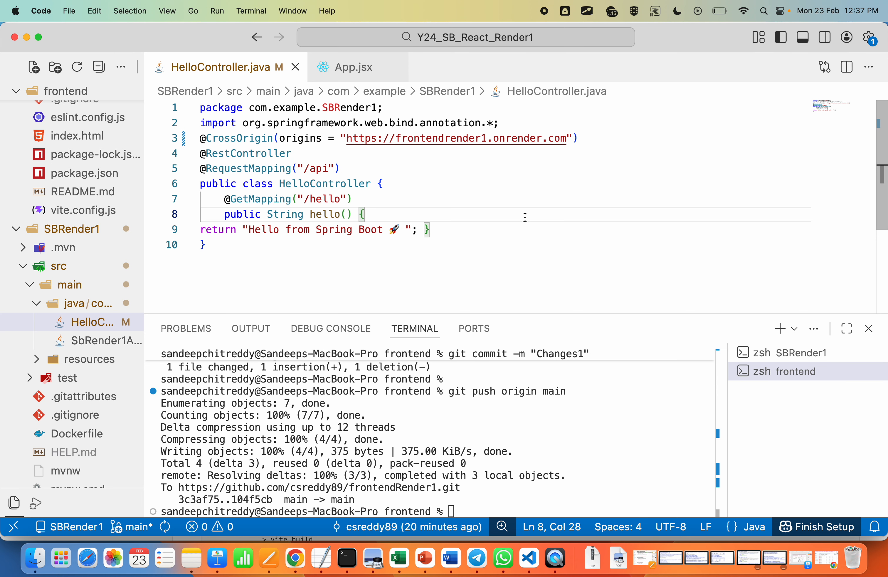
Step: In the SBRender1 terminal, stage all changes and commit them with the message "Changes2"
left_click(786, 353)
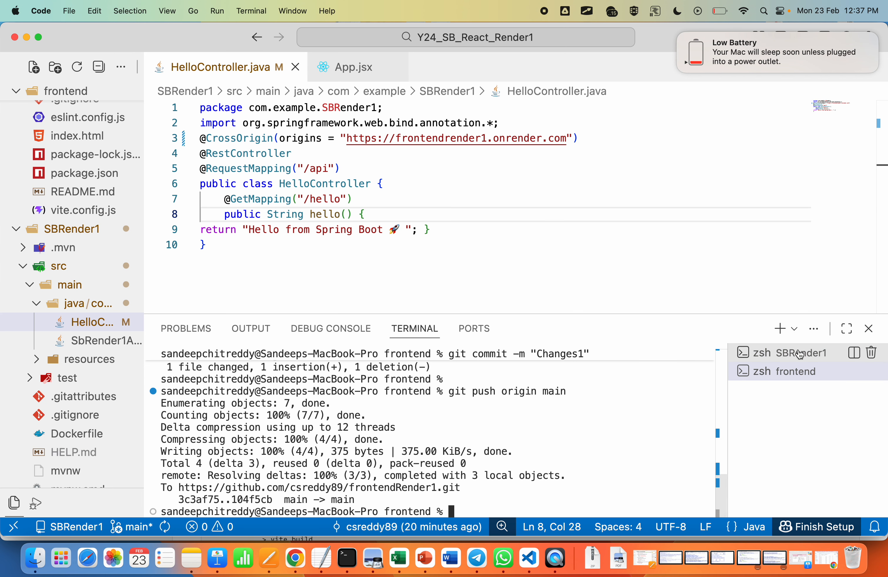
left_click(512, 473)
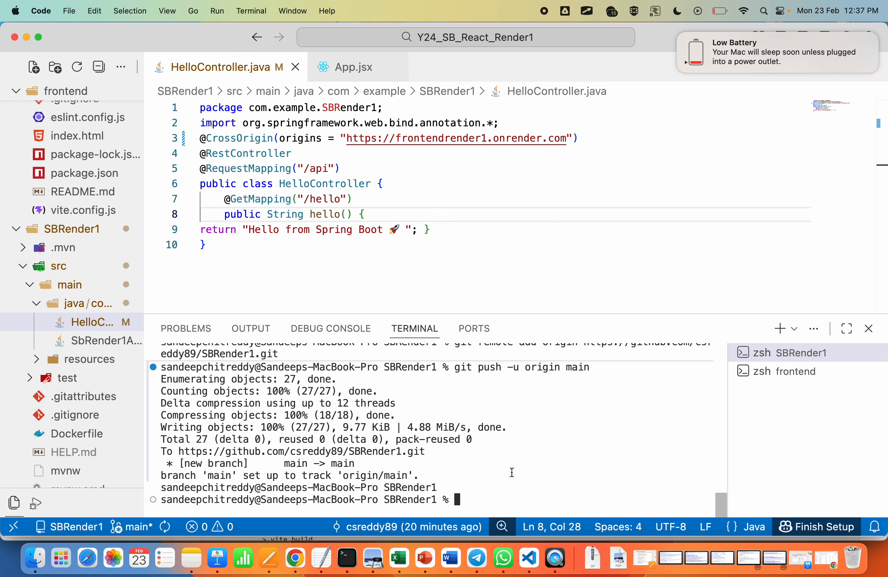
type("git ")
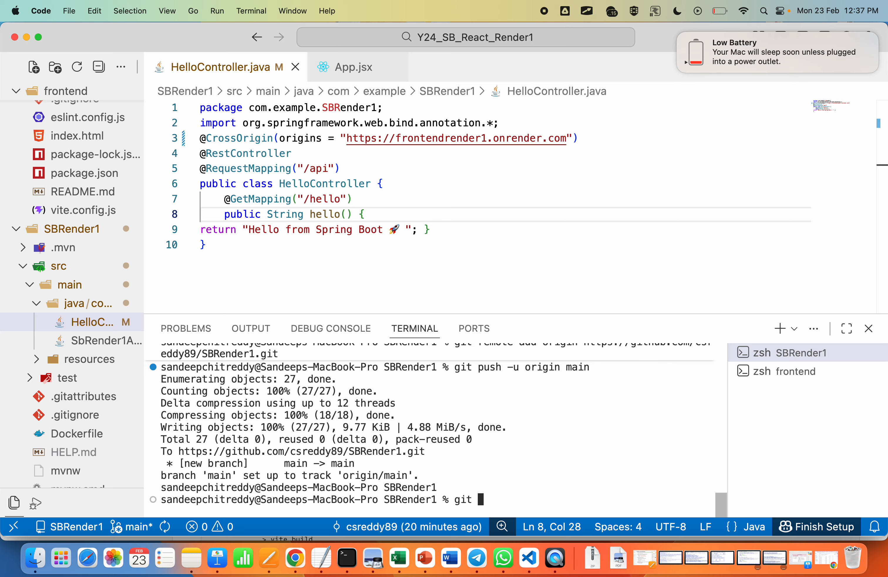
type("add .")
key("Return")
type("git c")
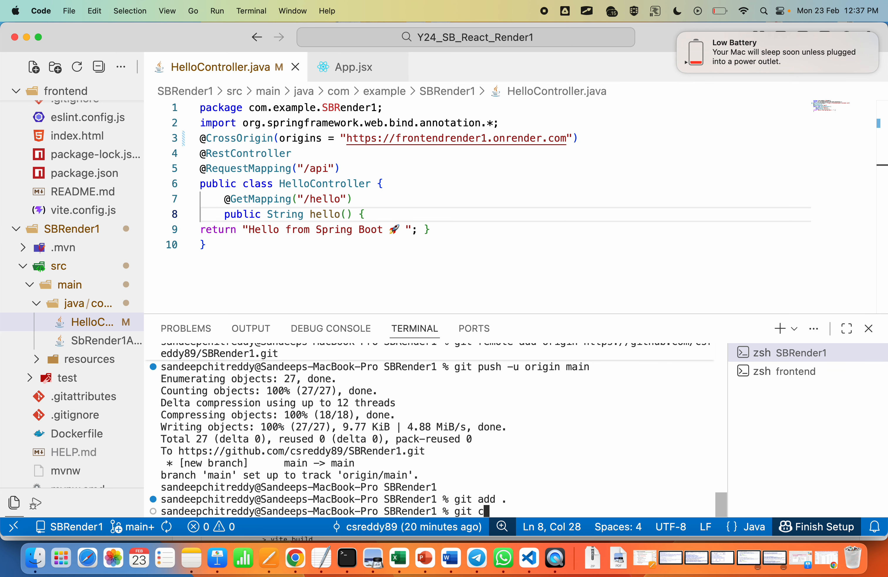
type("ommit -m \"Changes2")
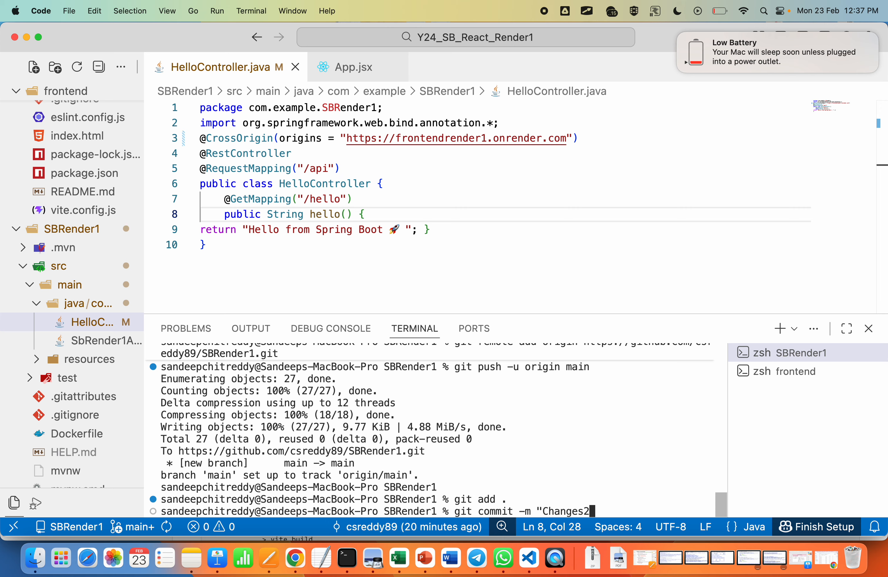
type("\"")
key("Return")
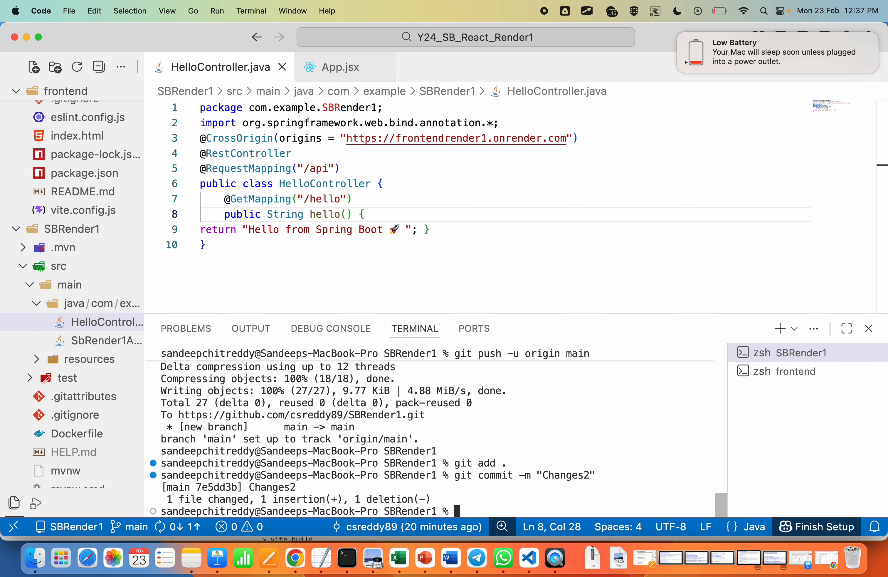
Step: Push the SBRender1 commit by running "git push origin main", reusing the earlier push command without its -u option
key("Up")
key("Up")
key("Up")
key("Left")
key("Left")
key("Left")
key("Left")
key("Left")
key("Left")
key("Left")
key("Left")
key("Left")
key("Left")
key("Left")
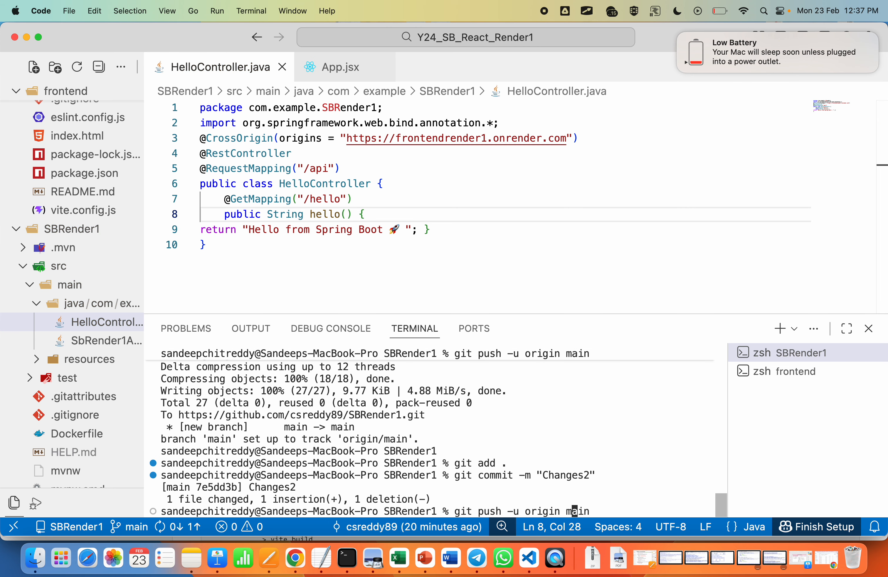
key("BackSpace")
key("BackSpace")
key("BackSpace")
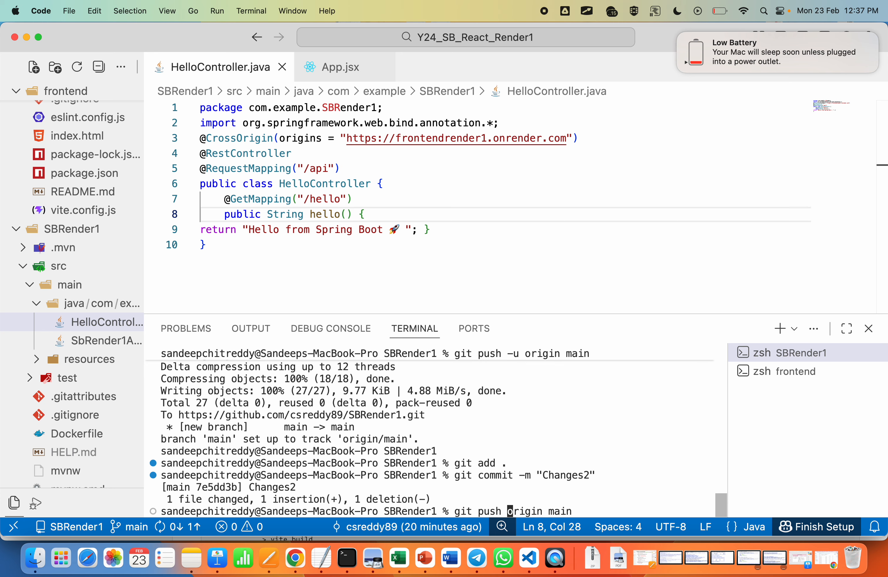
key("Return")
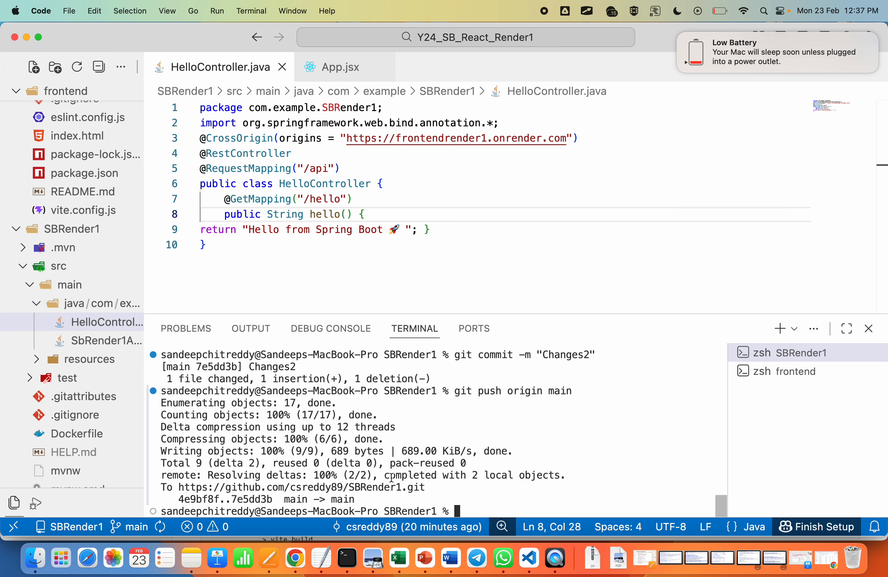
Step: Switch to Chrome, reload the SBRender1 repository on GitHub, and view SbRender1ApplicationTests.java under src/test
key("super+Tab")
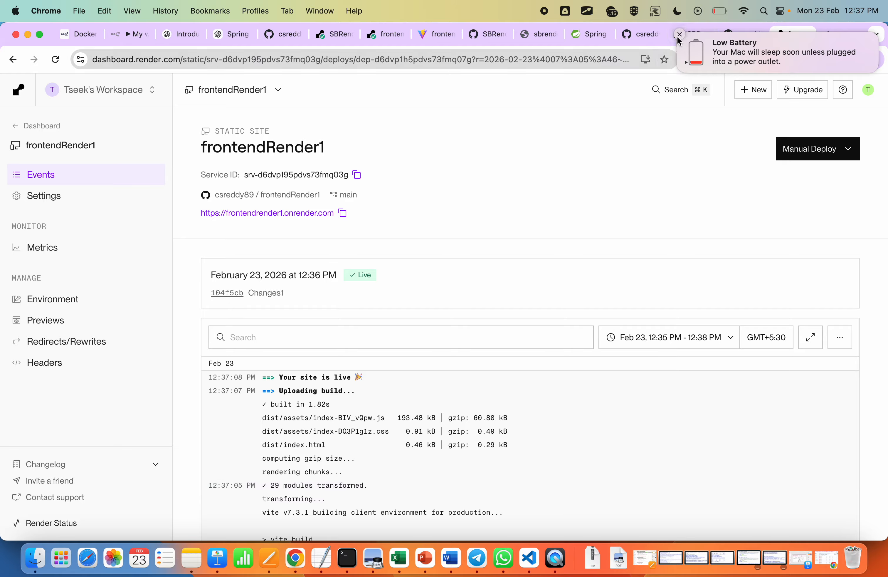
left_click(679, 35)
left_click(739, 35)
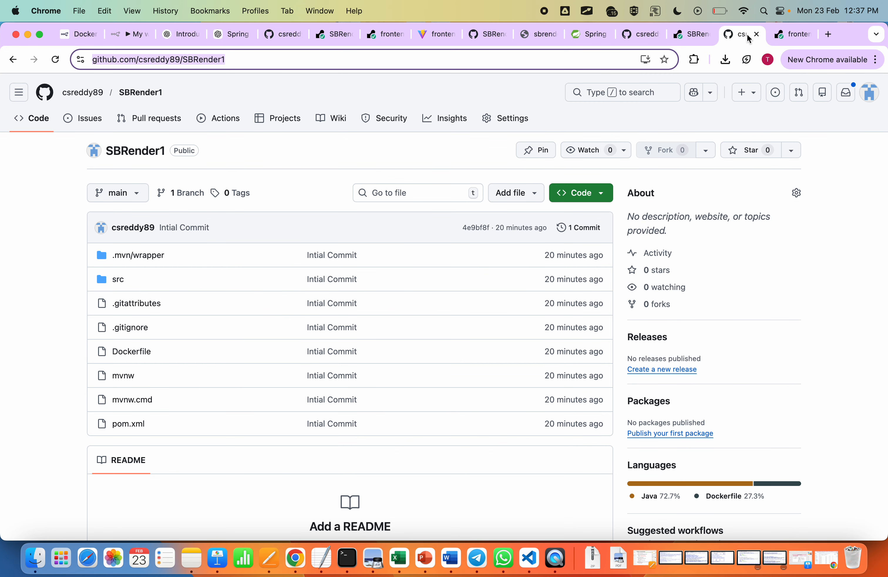
left_click(56, 60)
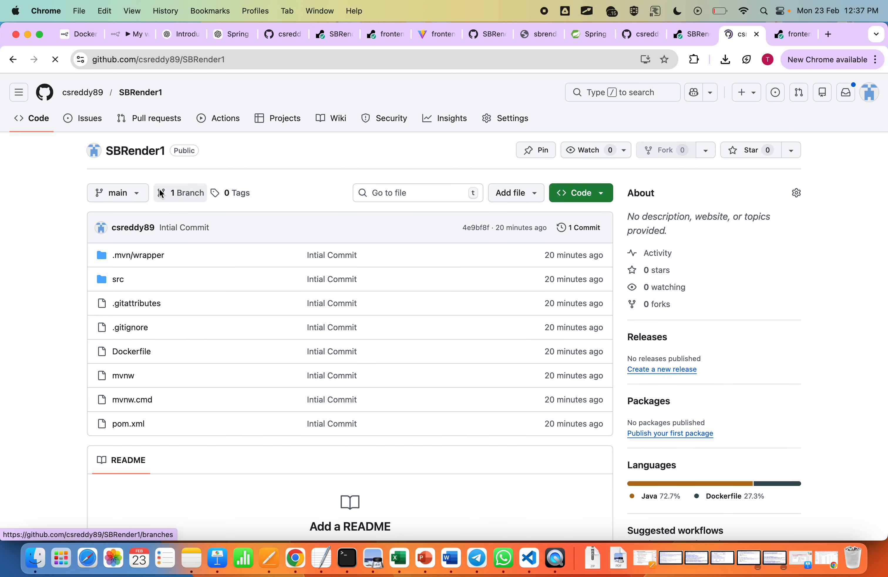
left_click(116, 282)
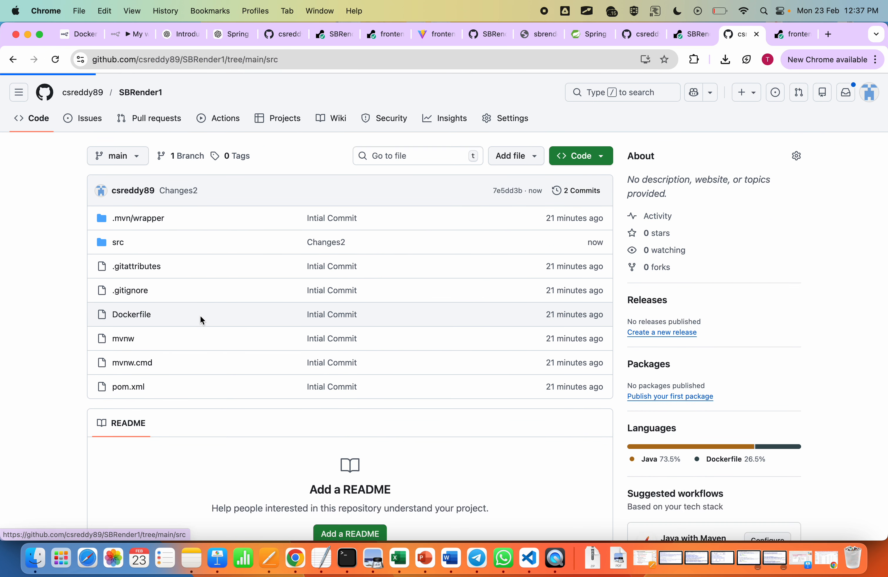
left_click(285, 292)
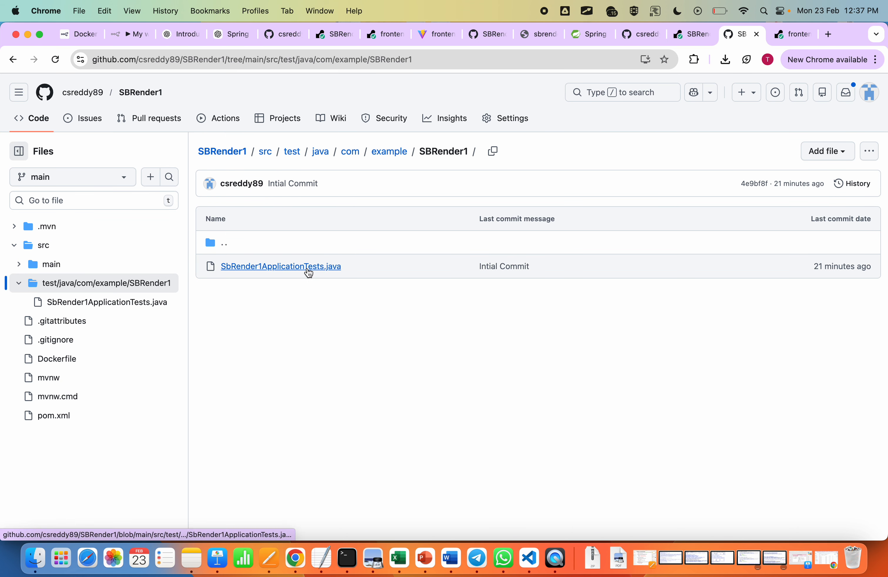
left_click(308, 268)
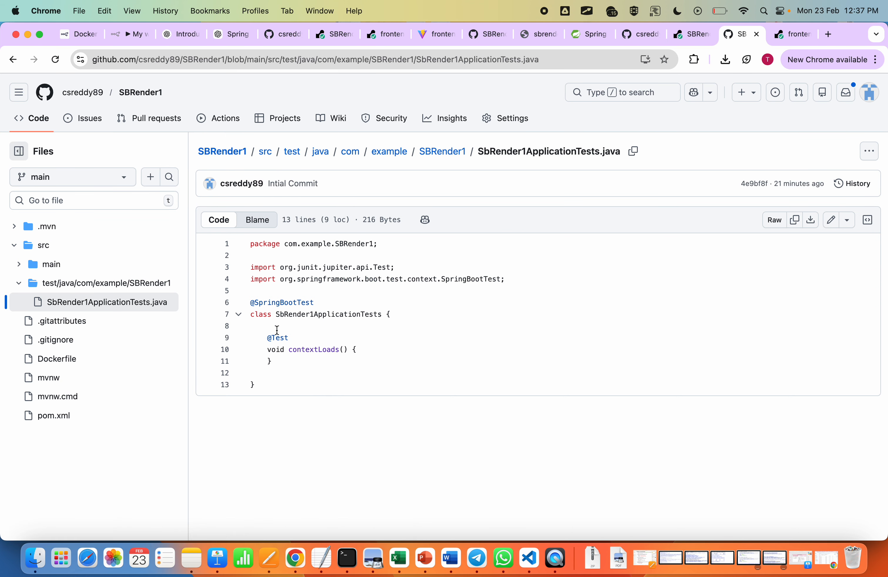
left_click(442, 152)
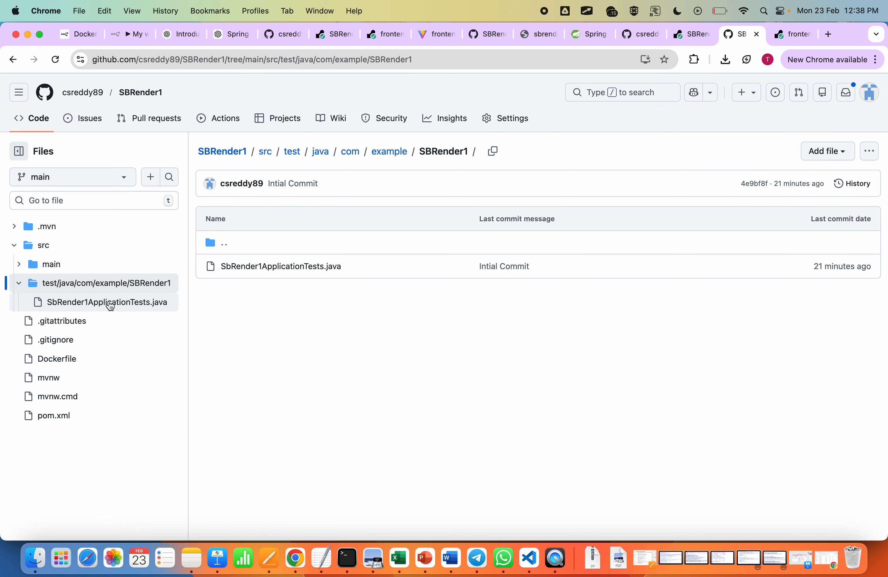
left_click(19, 264)
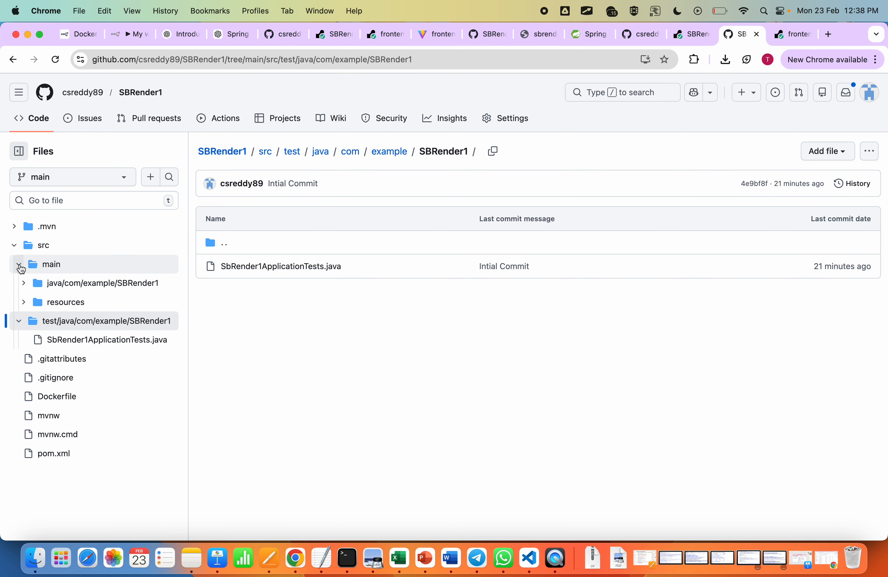
left_click(65, 285)
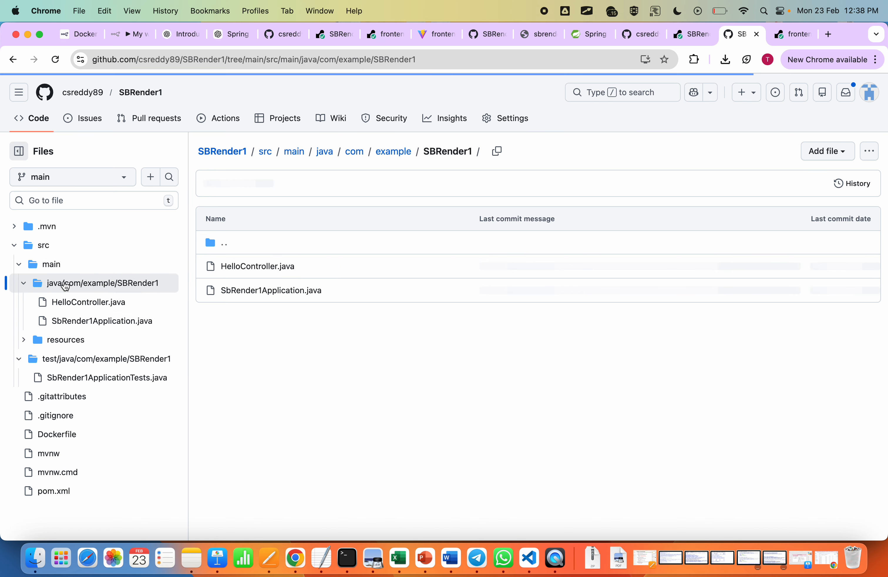
left_click(260, 267)
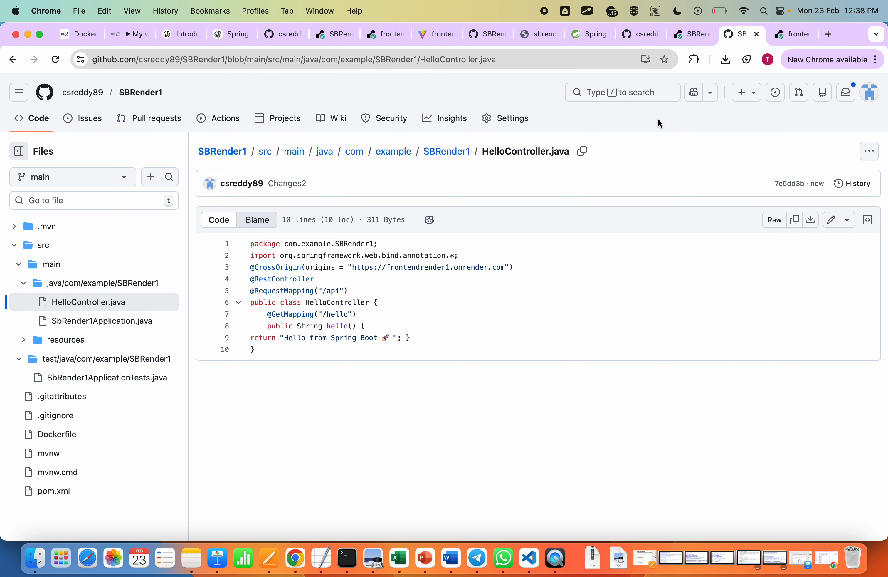
Step: Start a manual deploy of the SBRender1 web service on Render with its build cache cleared
left_click(694, 36)
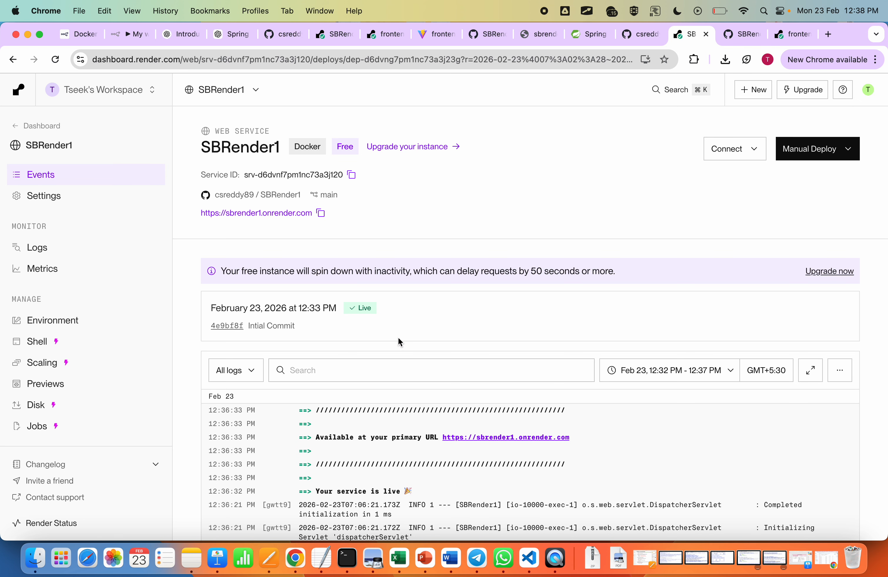
left_click(796, 35)
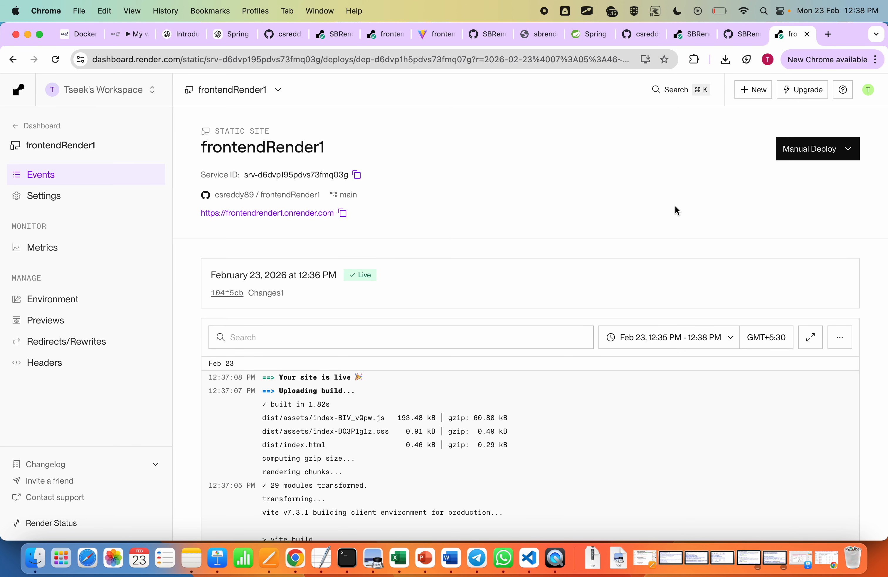
left_click(693, 36)
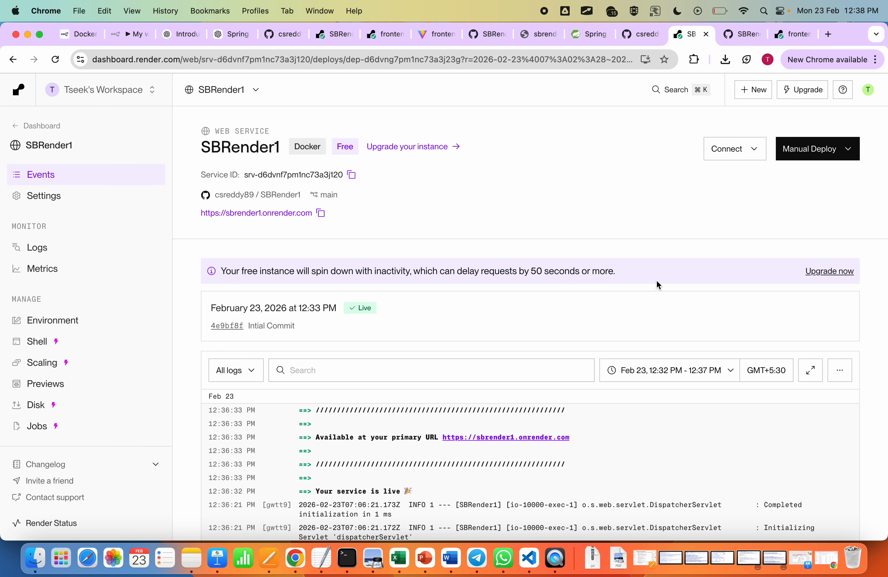
left_click(831, 150)
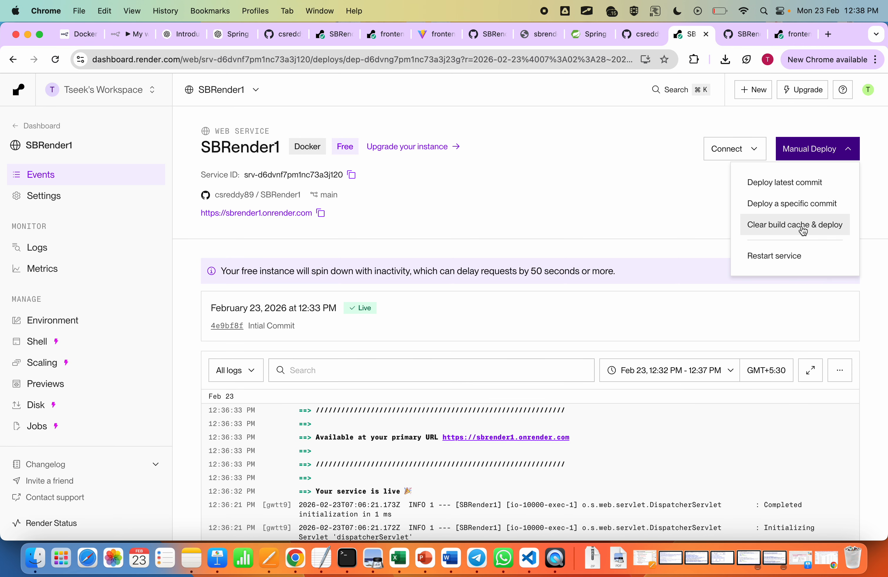
left_click(821, 229)
Step: Start a manual deploy of the latest commit for the frontendRender1 static site
left_click(801, 34)
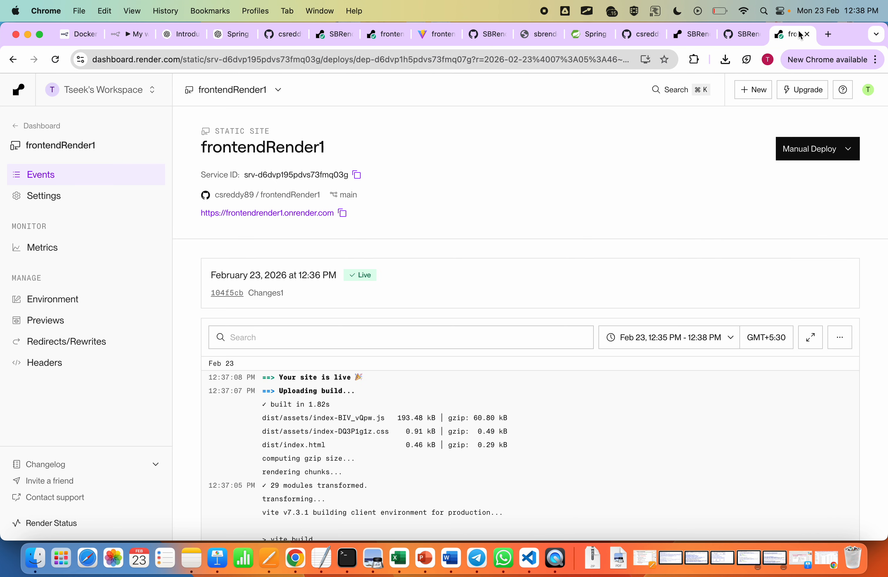
left_click(803, 150)
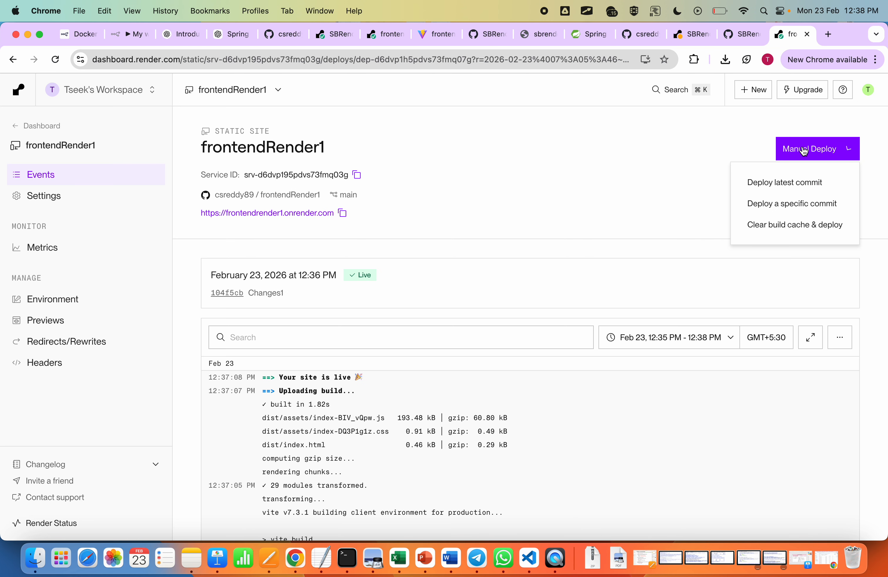
left_click(797, 191)
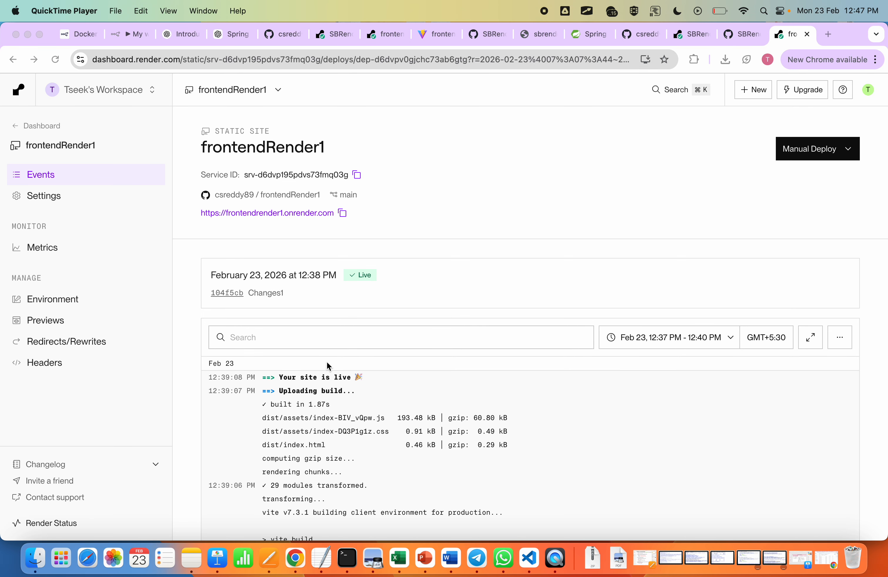
left_click(697, 39)
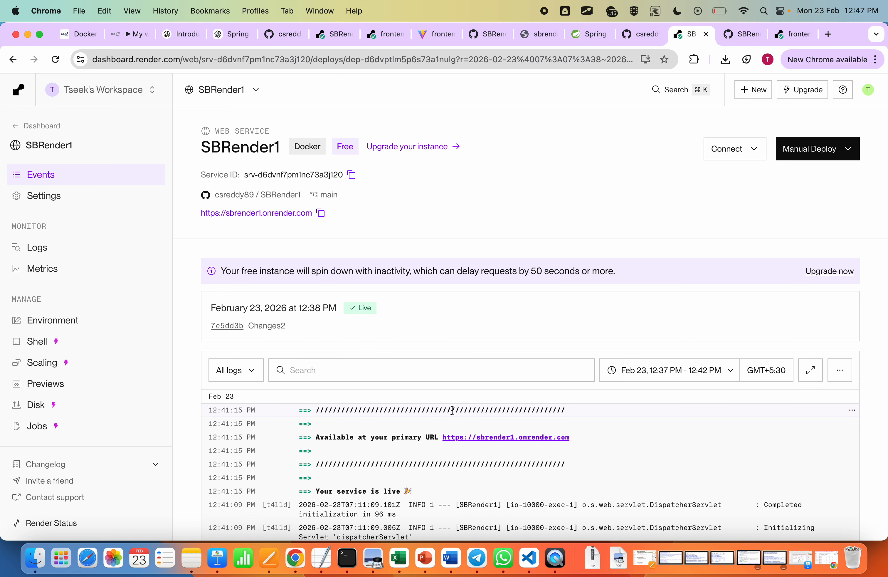
left_click(800, 37)
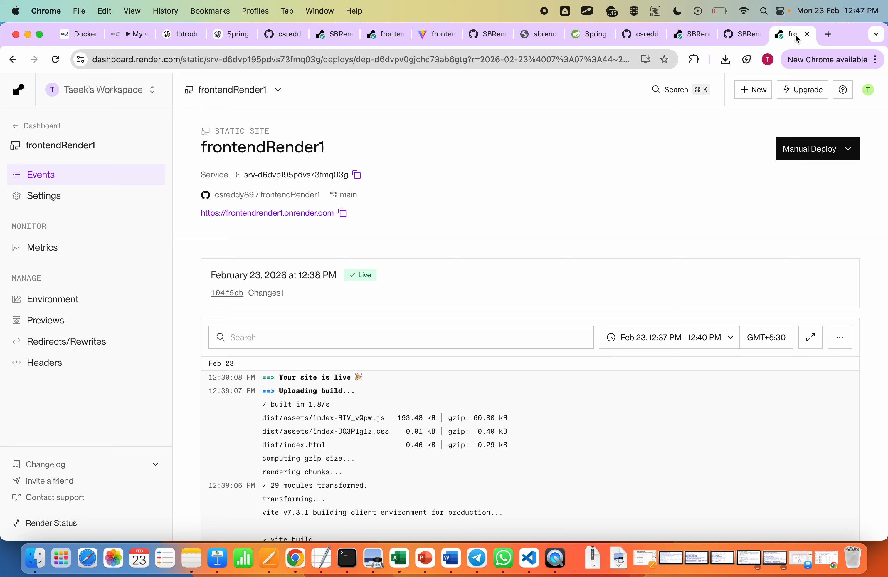
left_click(287, 216)
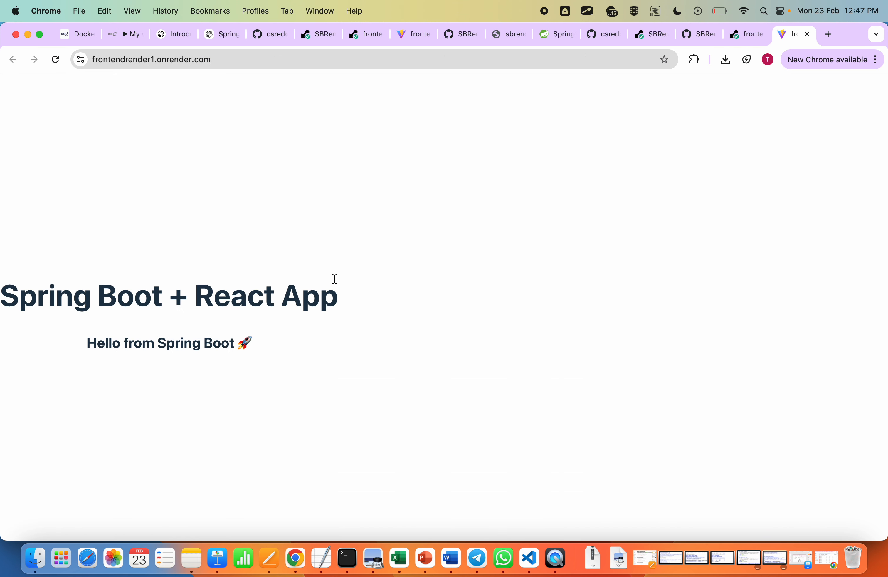
Step: Examine the live page's heading and the greeting fetched from the Spring Boot backend, highlighting each text
left_click_drag(349, 305, 11, 296)
left_click(141, 302)
left_click_drag(343, 304, 17, 297)
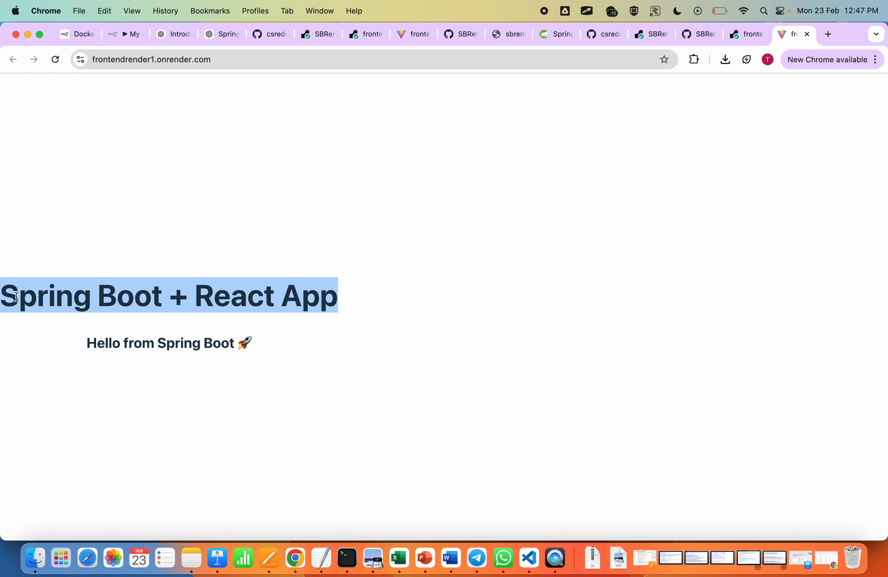
left_click(264, 346)
left_click_drag(264, 346, 85, 344)
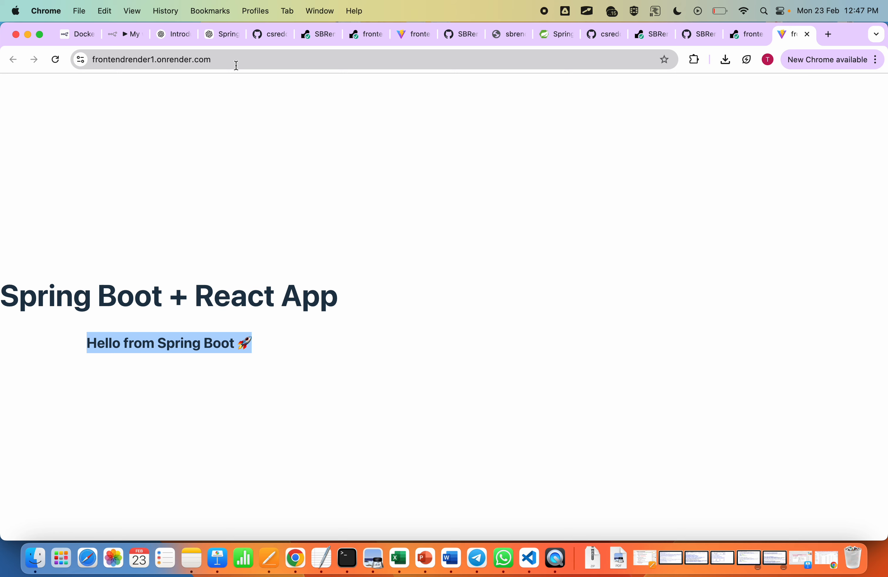
triple_click(178, 339)
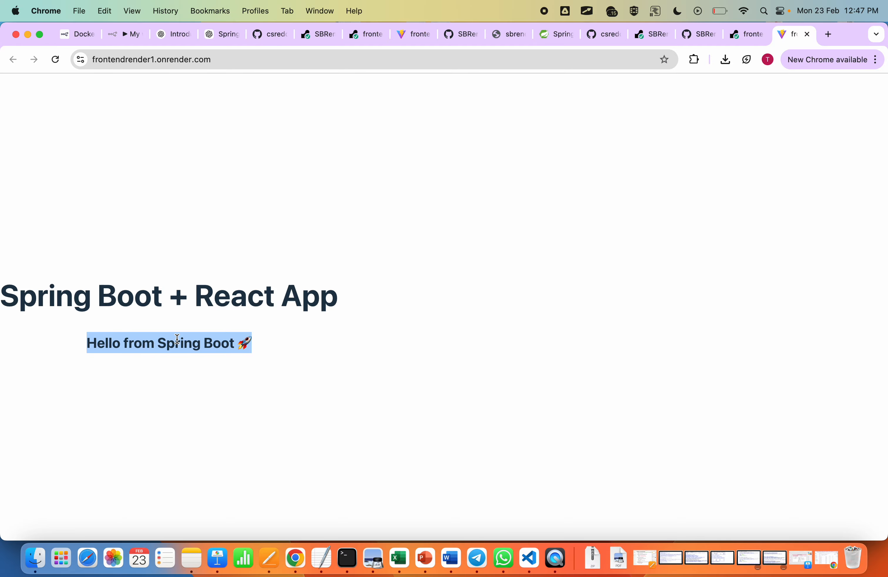